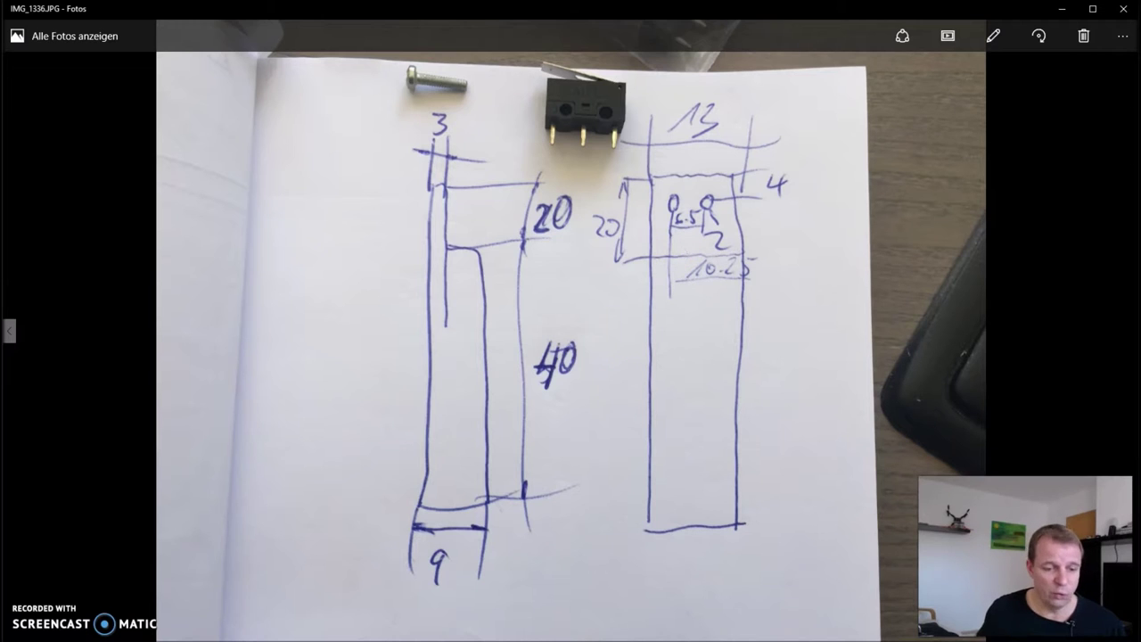
# Back in Fusion 360, start a new sketch on the horizontal XY origin plane of SwitchHolder
pyautogui.hotkey('alt', 'Tab')
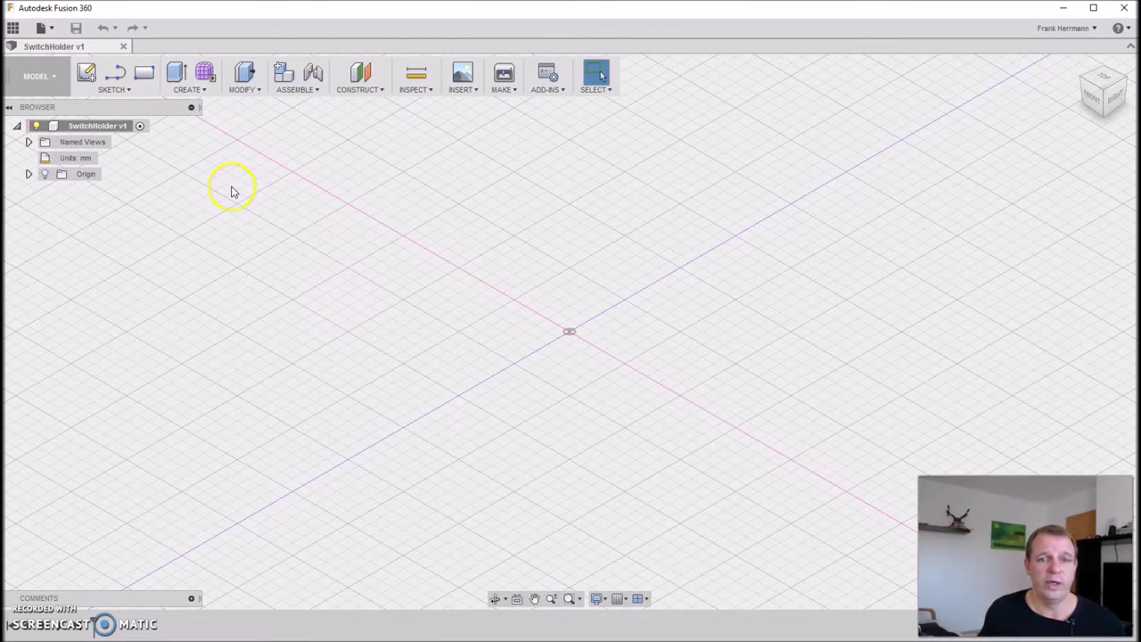
pyautogui.click(87, 73)
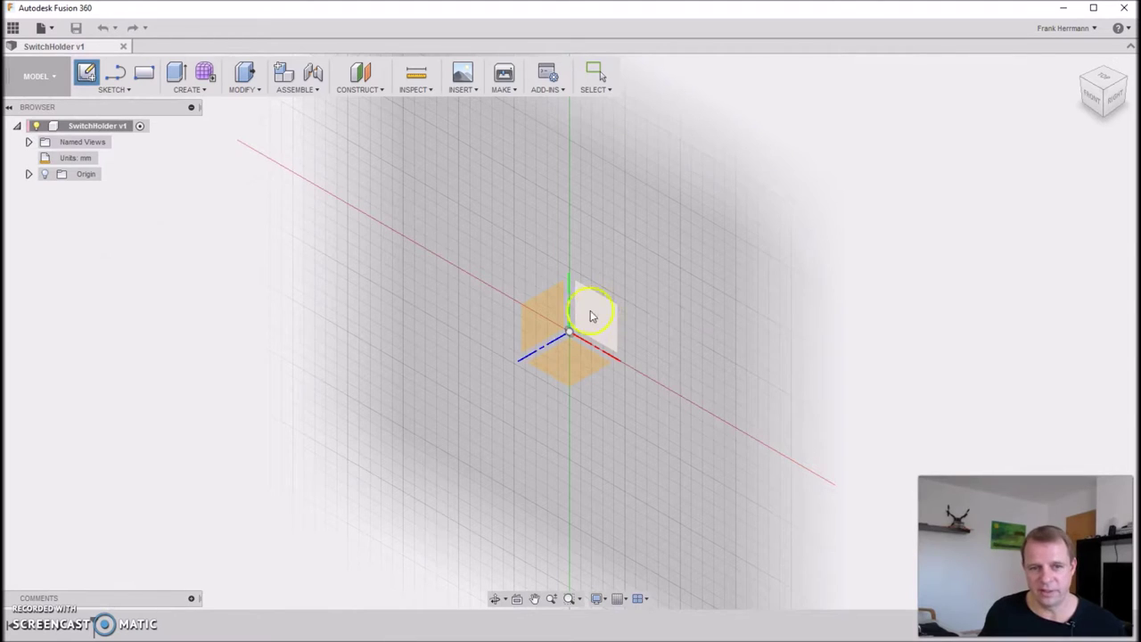
pyautogui.click(567, 367)
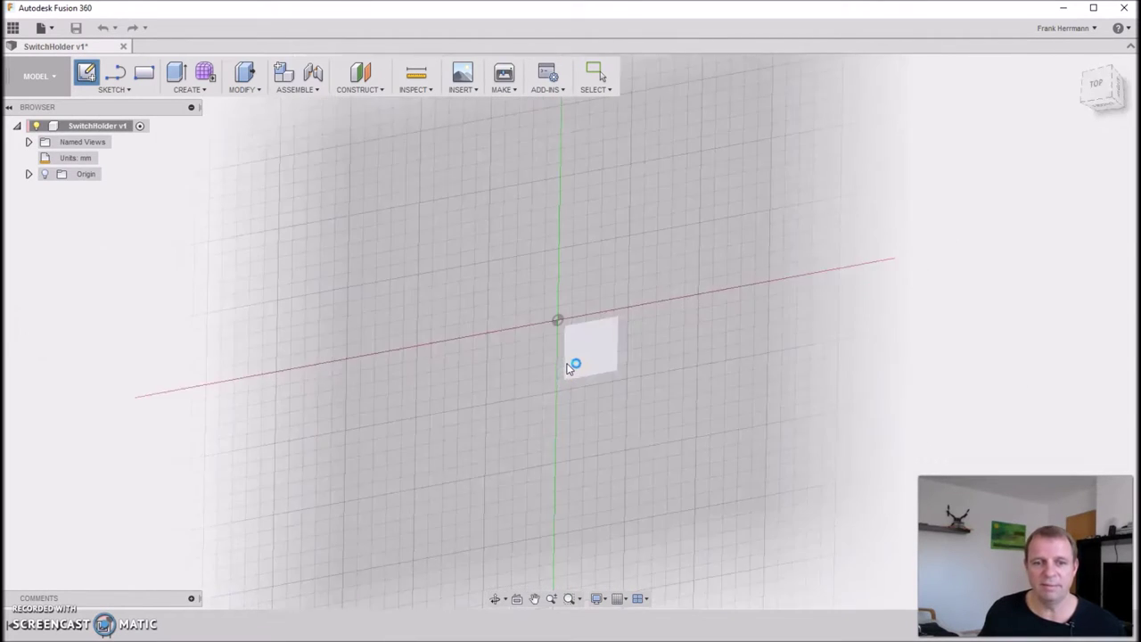
pyautogui.click(583, 380)
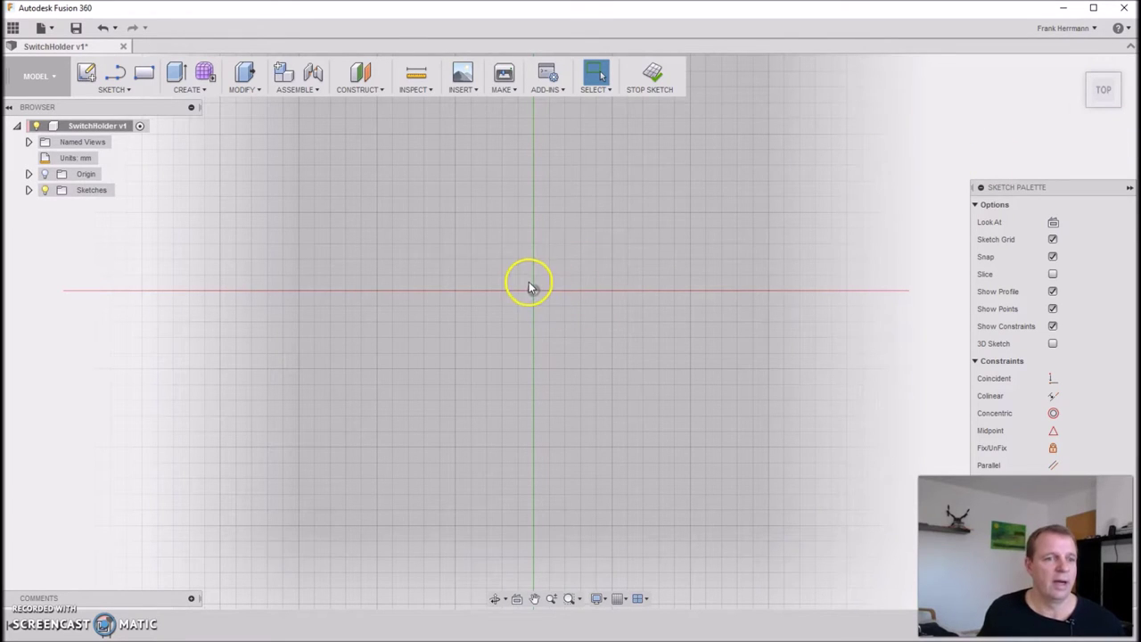
pyautogui.click(116, 90)
# Draw a tall, narrow centre rectangle on the origin, entering 180 for its height
pyautogui.click(130, 139)
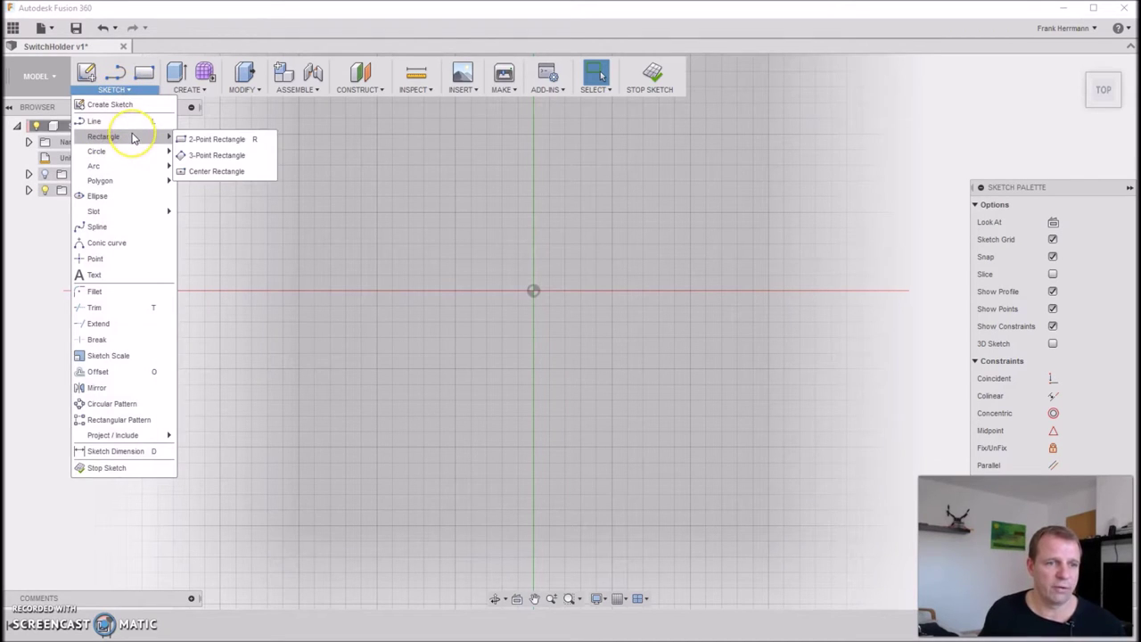
pyautogui.click(217, 173)
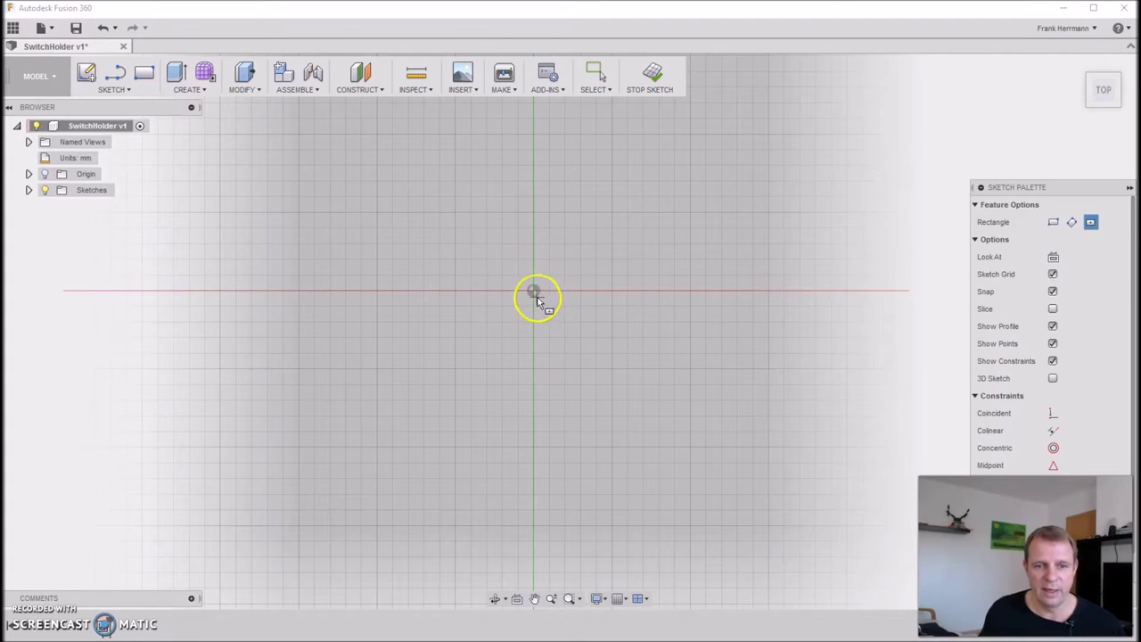
pyautogui.click(533, 292)
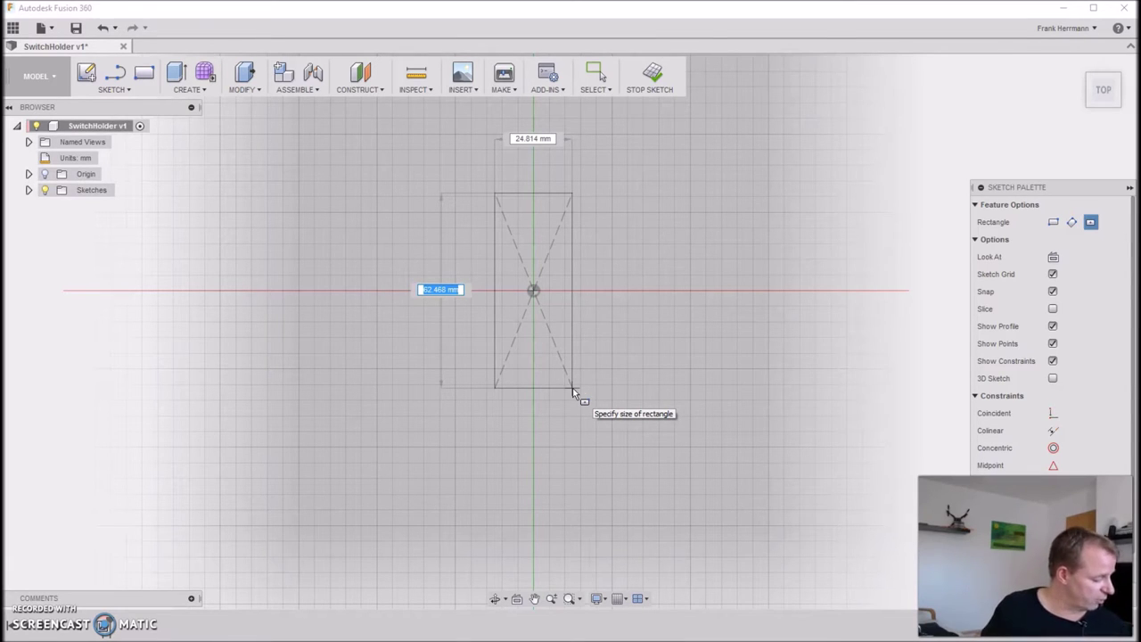
pyautogui.scroll(2, 572, 388)
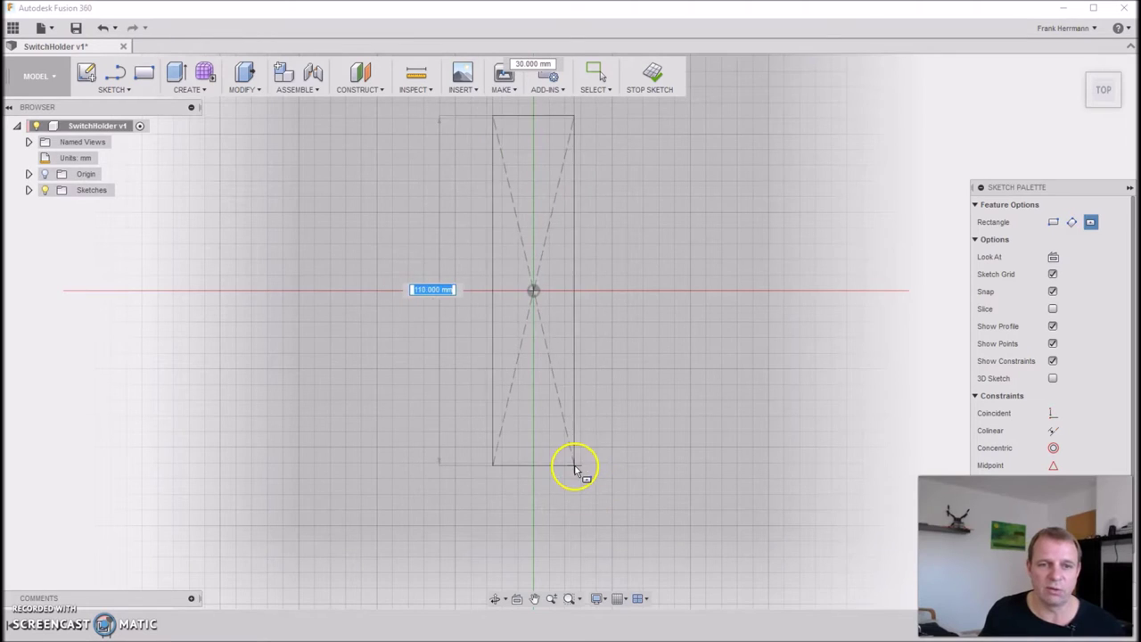
pyautogui.scroll(-3, 575, 470)
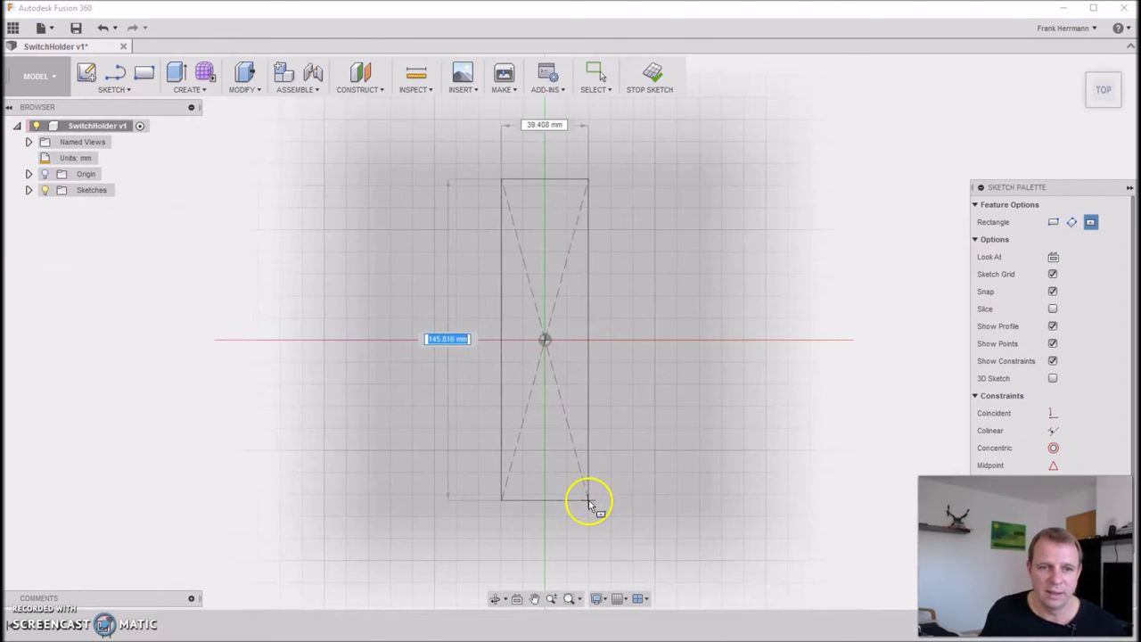
pyautogui.scroll(1, 576, 510)
pyautogui.scroll(-2, 578, 510)
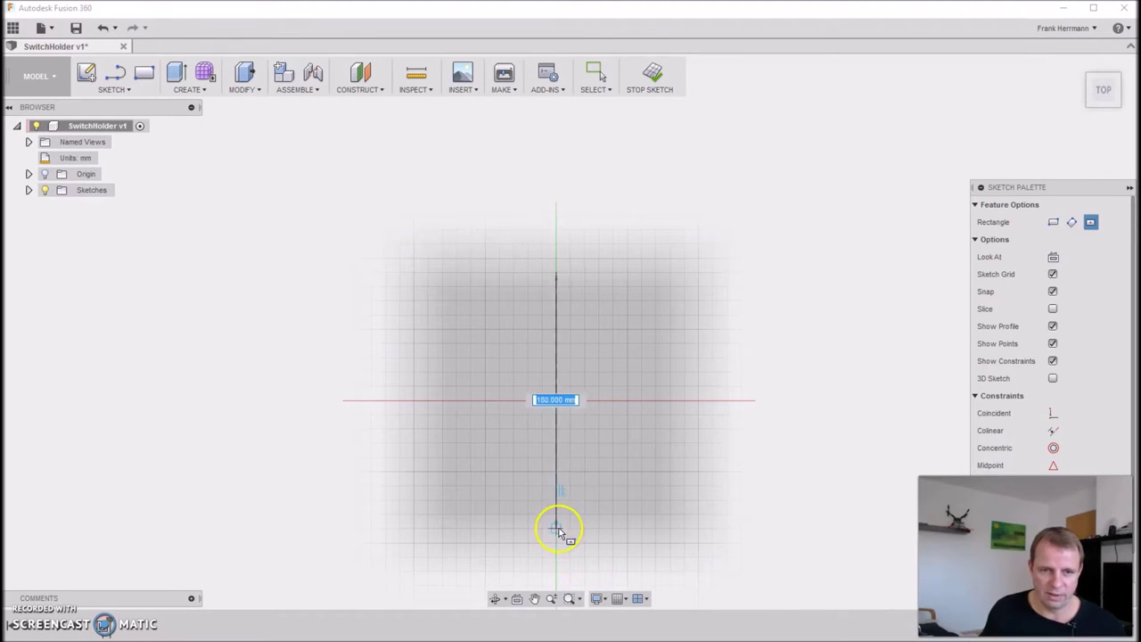
pyautogui.write('180')
pyautogui.press('Tab')
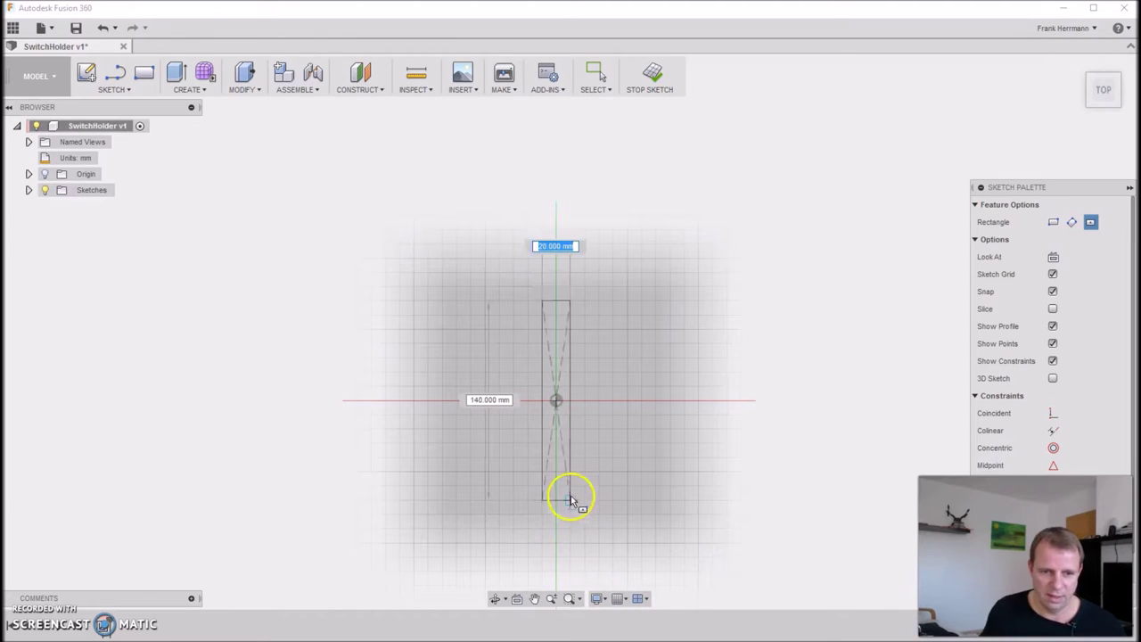
pyautogui.scroll(4, 569, 460)
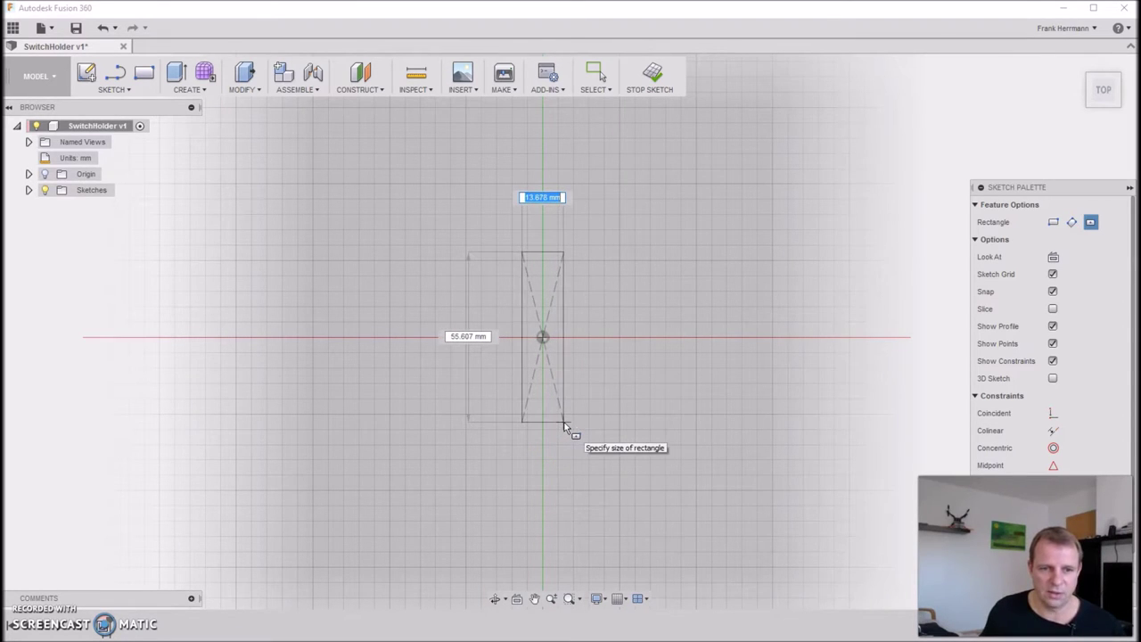
pyautogui.click(564, 426)
pyautogui.click(568, 437)
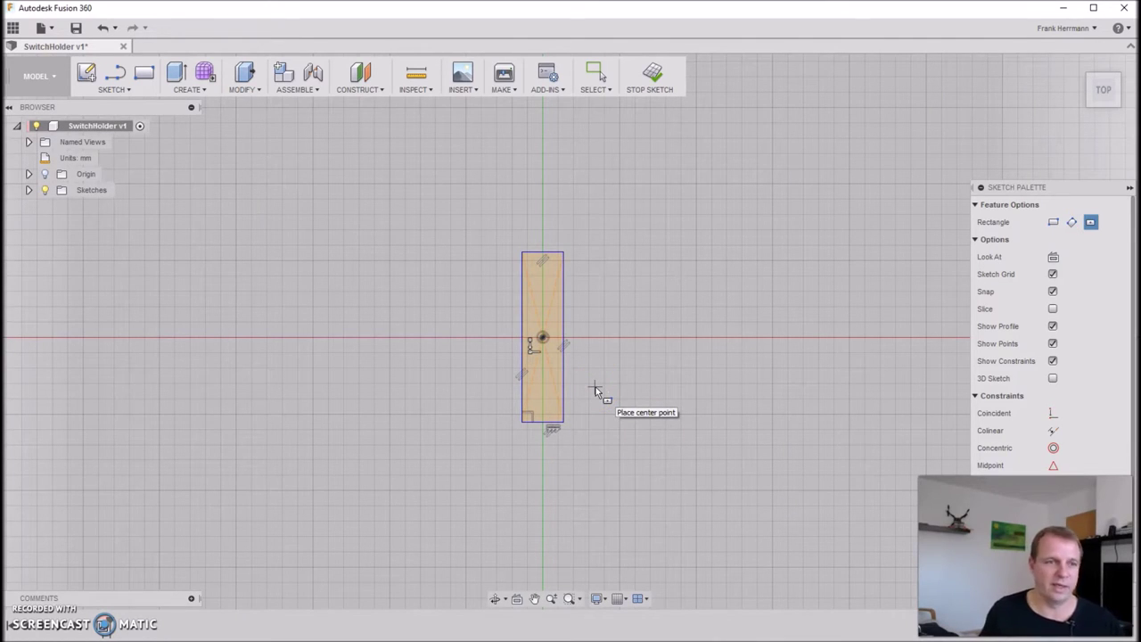
pyautogui.scroll(-1, 595, 387)
pyautogui.scroll(2, 594, 385)
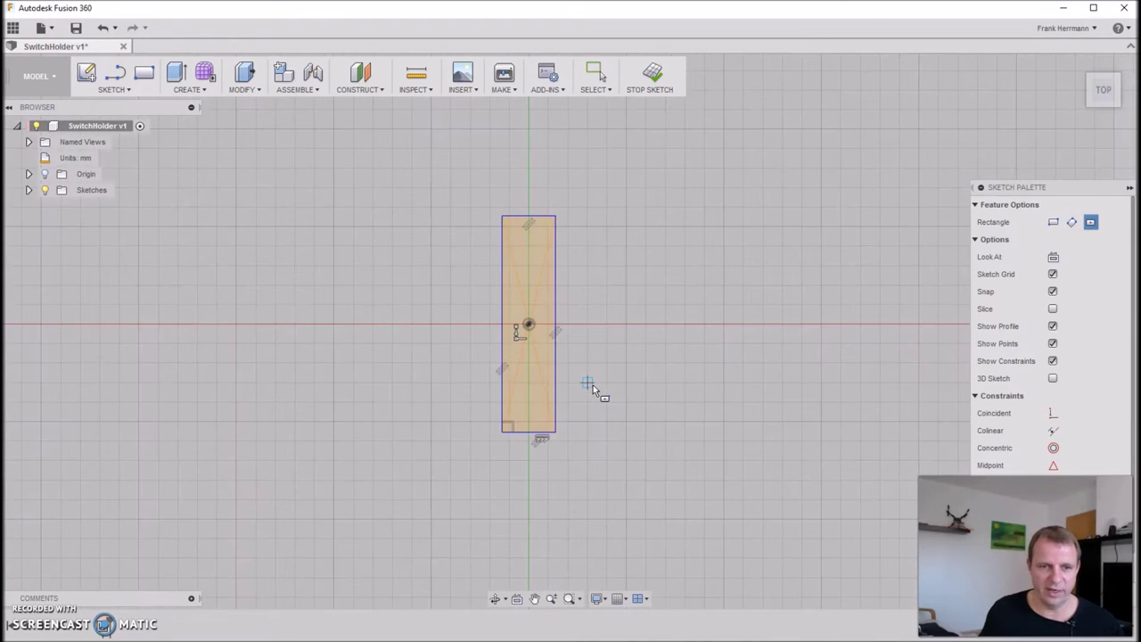
pyautogui.scroll(2, 593, 384)
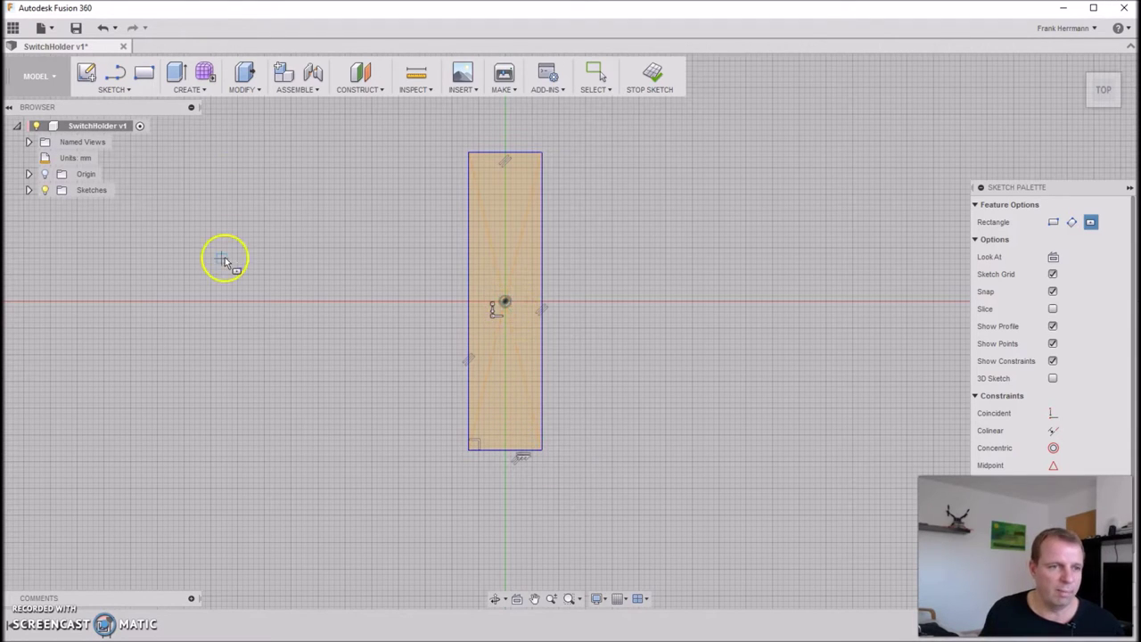
pyautogui.click(113, 89)
# Draw a 2-point rectangle from the lower-left corner to the right edge near the top
pyautogui.moveTo(147, 143)
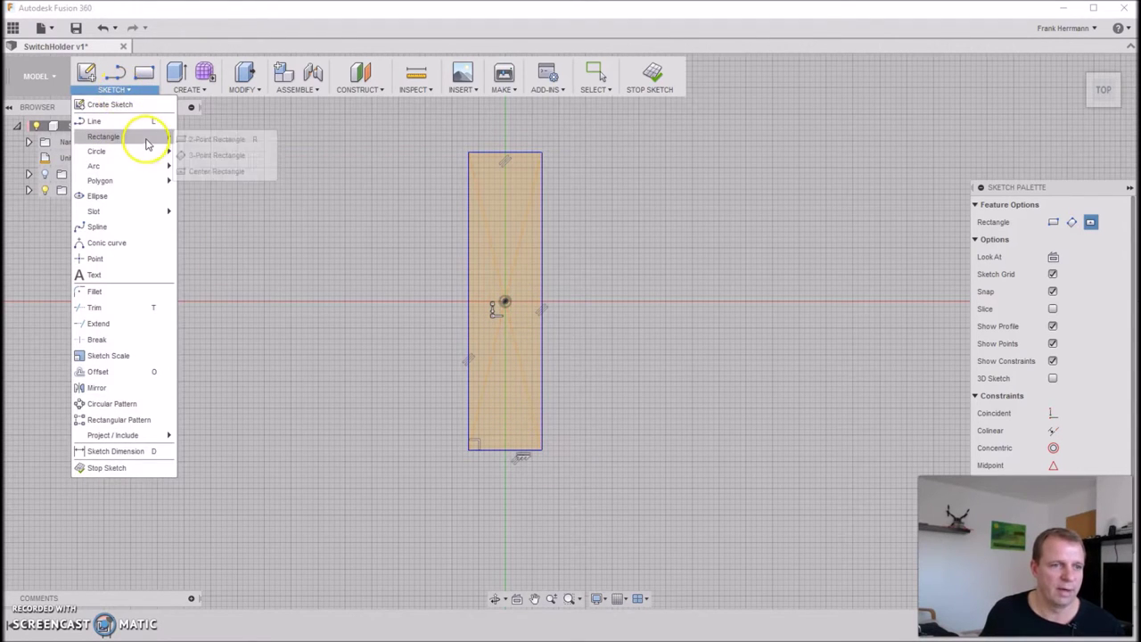
pyautogui.click(212, 140)
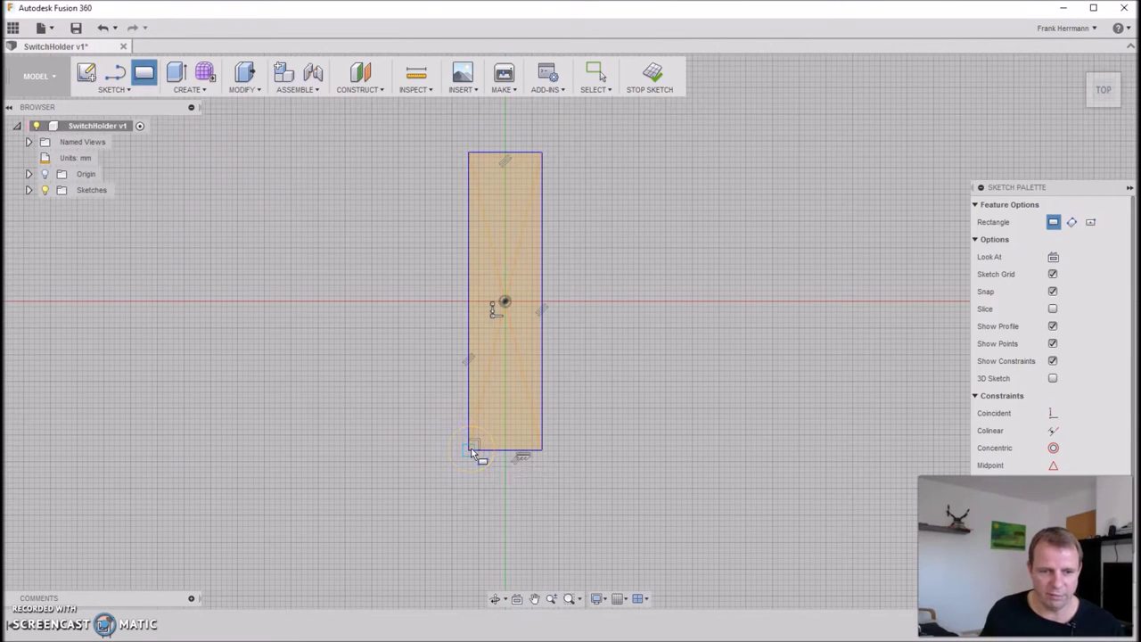
pyautogui.moveTo(472, 452); pyautogui.dragTo(545, 267)
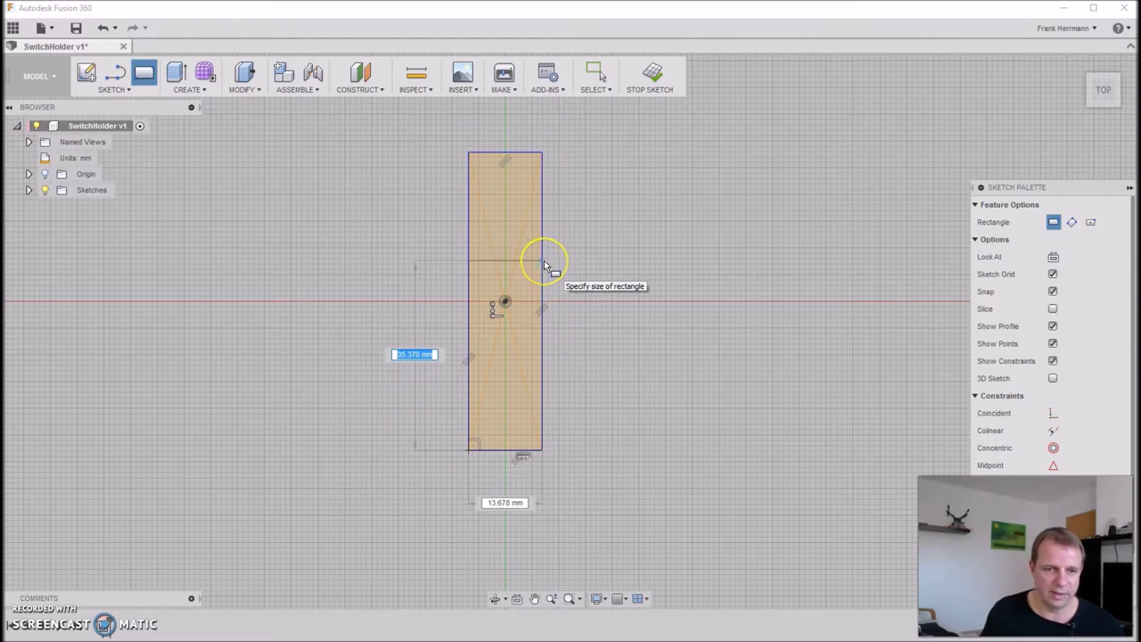
pyautogui.moveTo(544, 260); pyautogui.dragTo(546, 242)
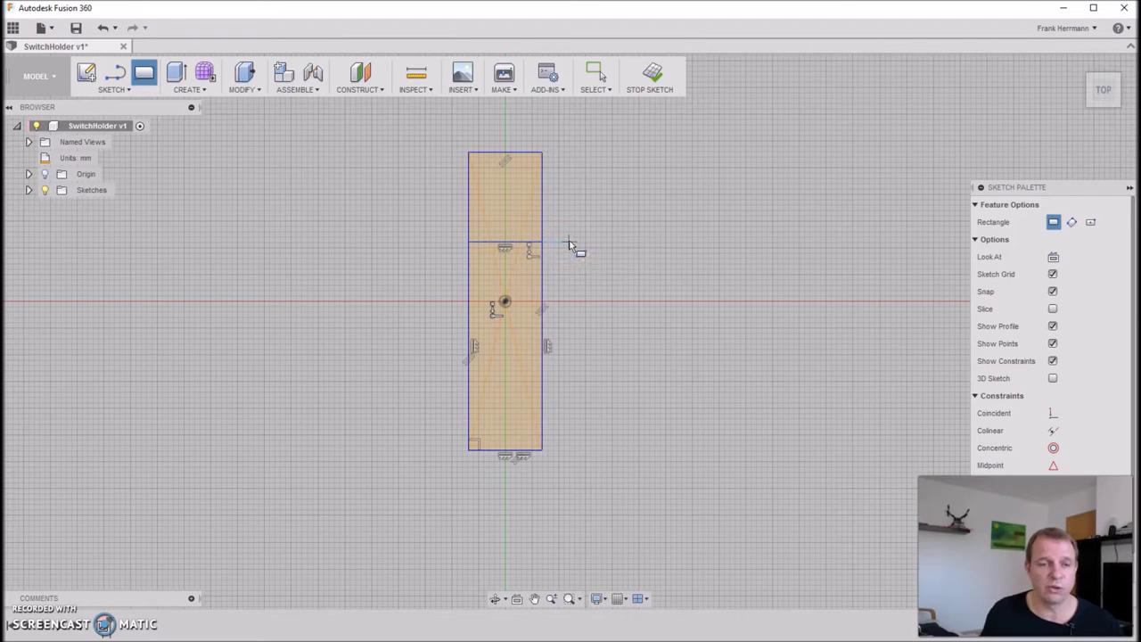
pyautogui.click(543, 246)
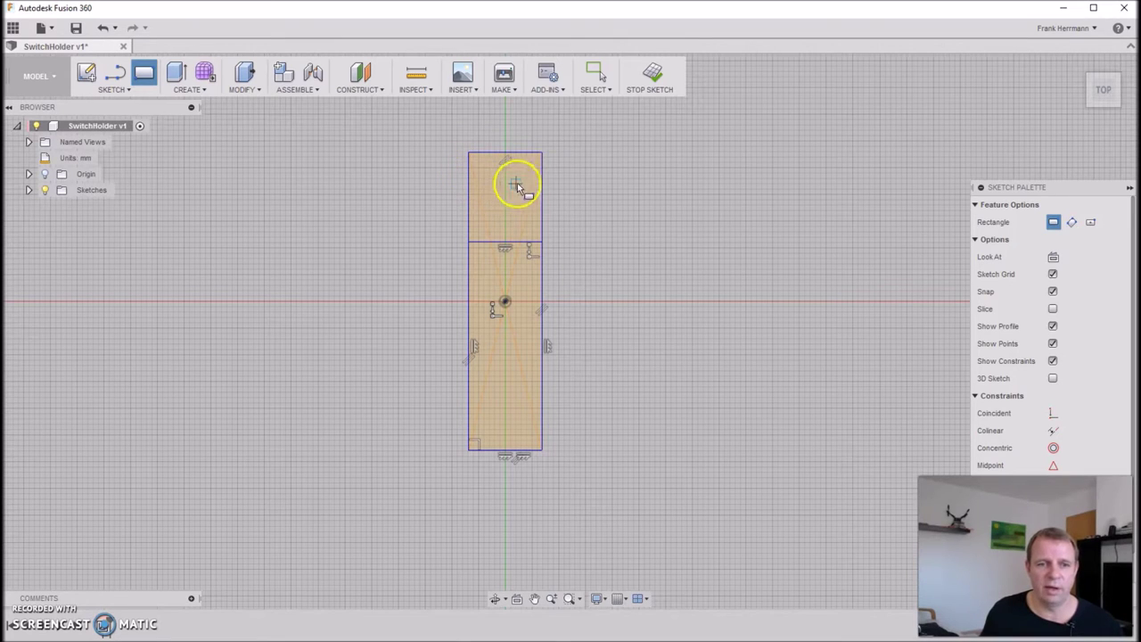
# Place two side-by-side 3 mm centre-diameter circles in the rectangle's top section
pyautogui.click(118, 91)
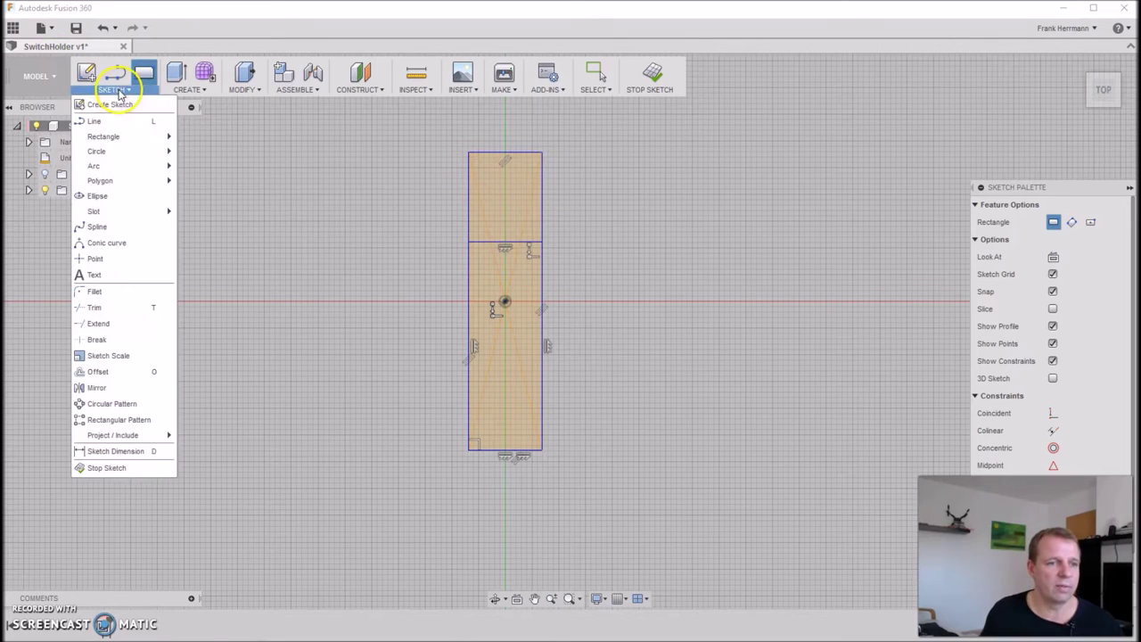
pyautogui.moveTo(147, 151)
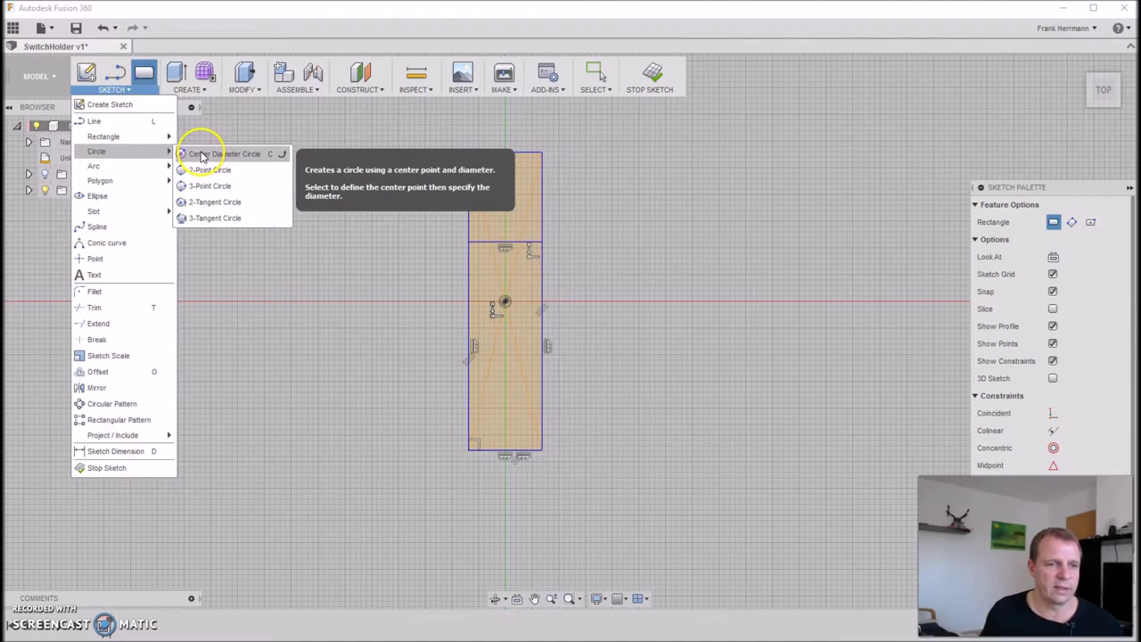
pyautogui.click(202, 156)
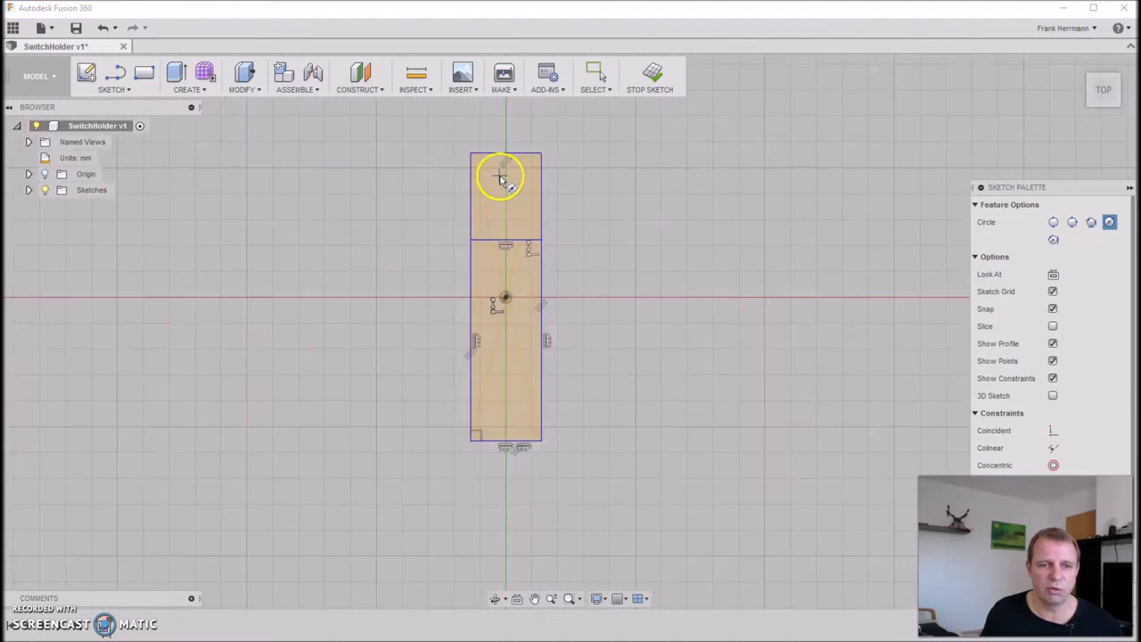
pyautogui.scroll(5, 501, 180)
pyautogui.scroll(-1, 503, 176)
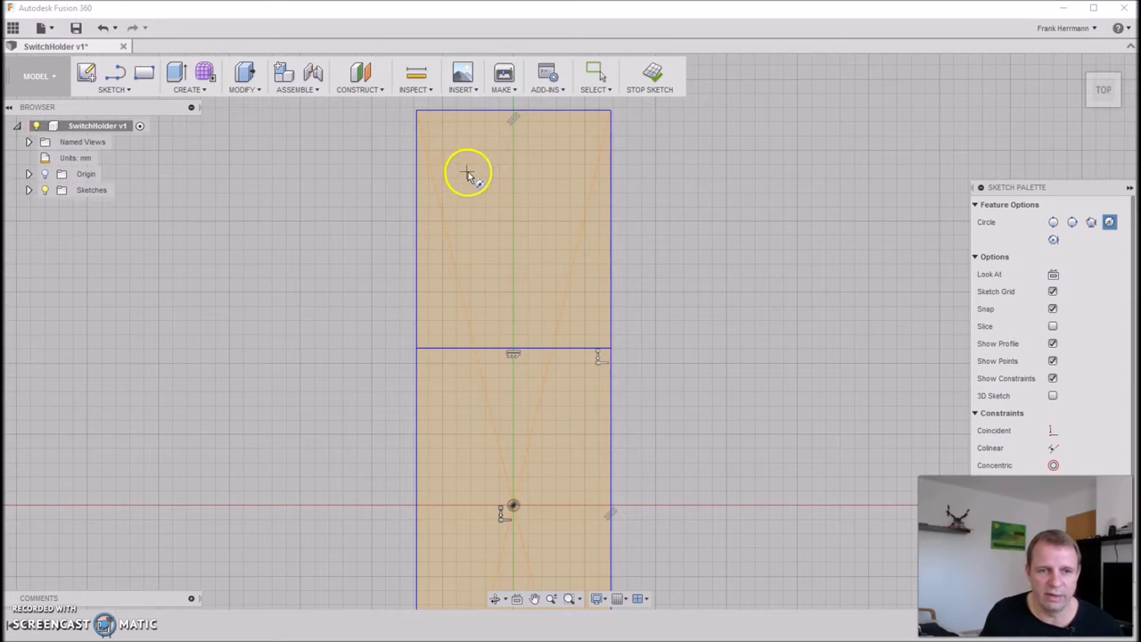
pyautogui.click(469, 180)
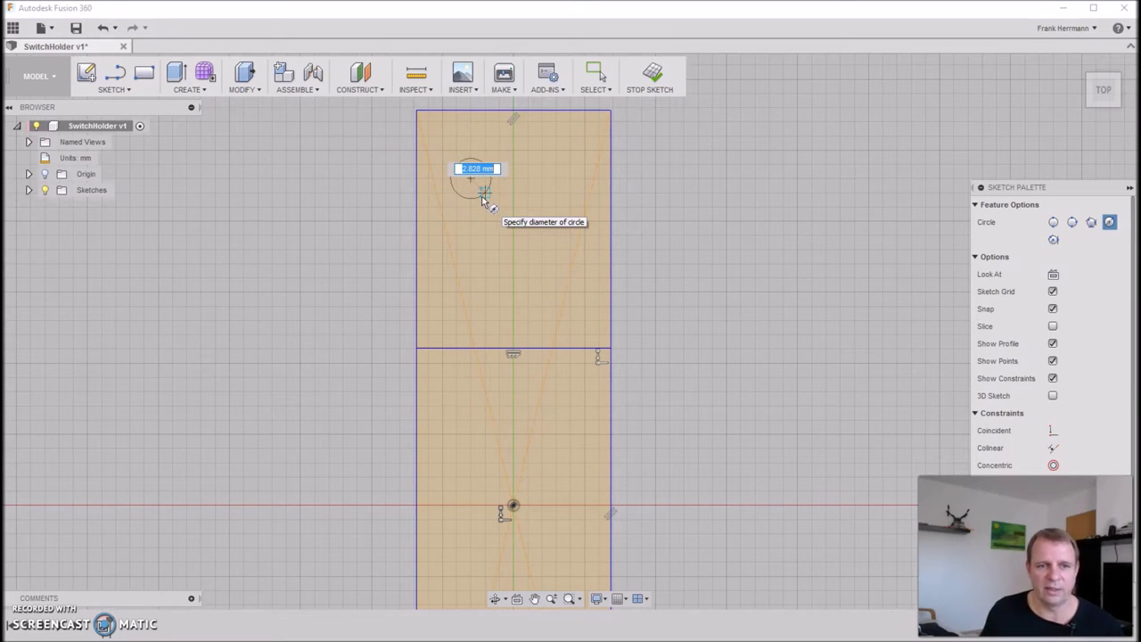
pyautogui.click(483, 203)
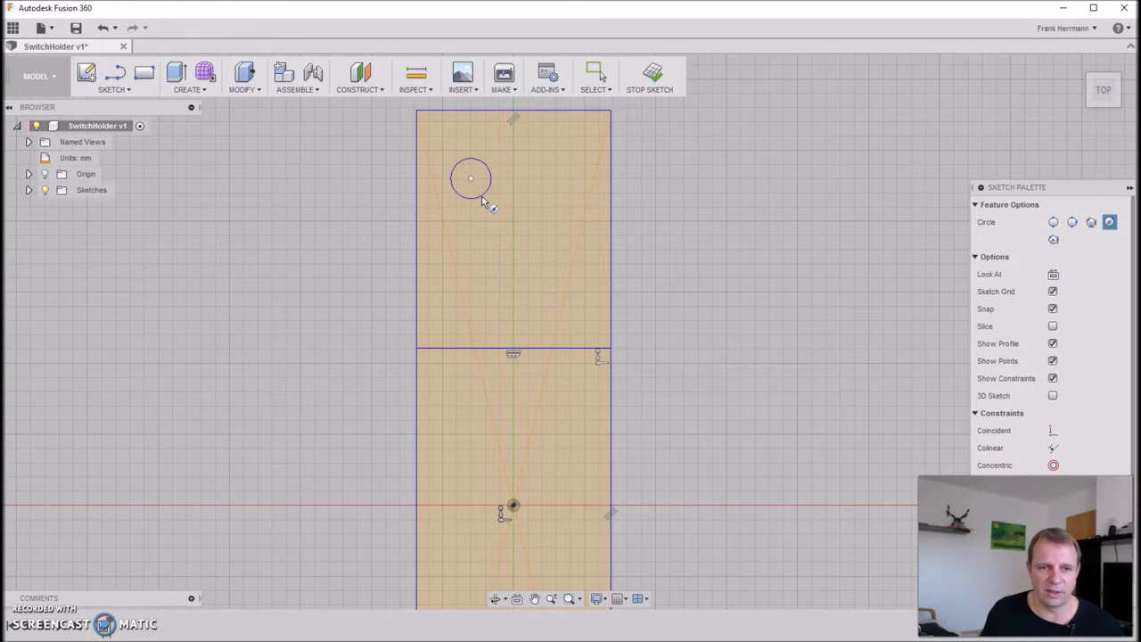
pyautogui.click(555, 181)
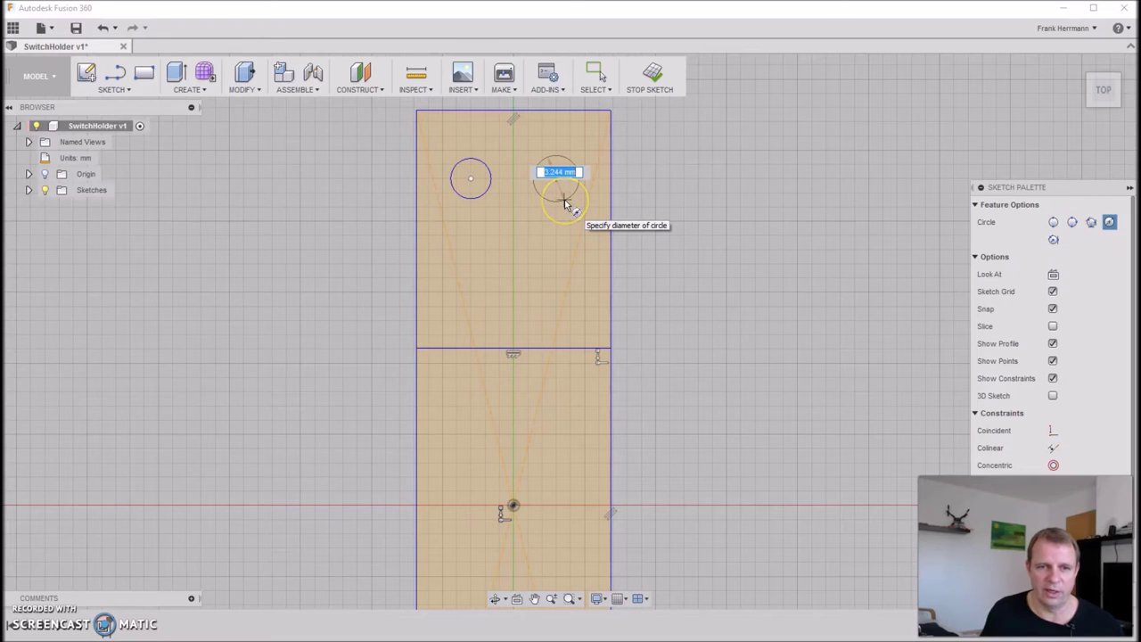
pyautogui.write('3')
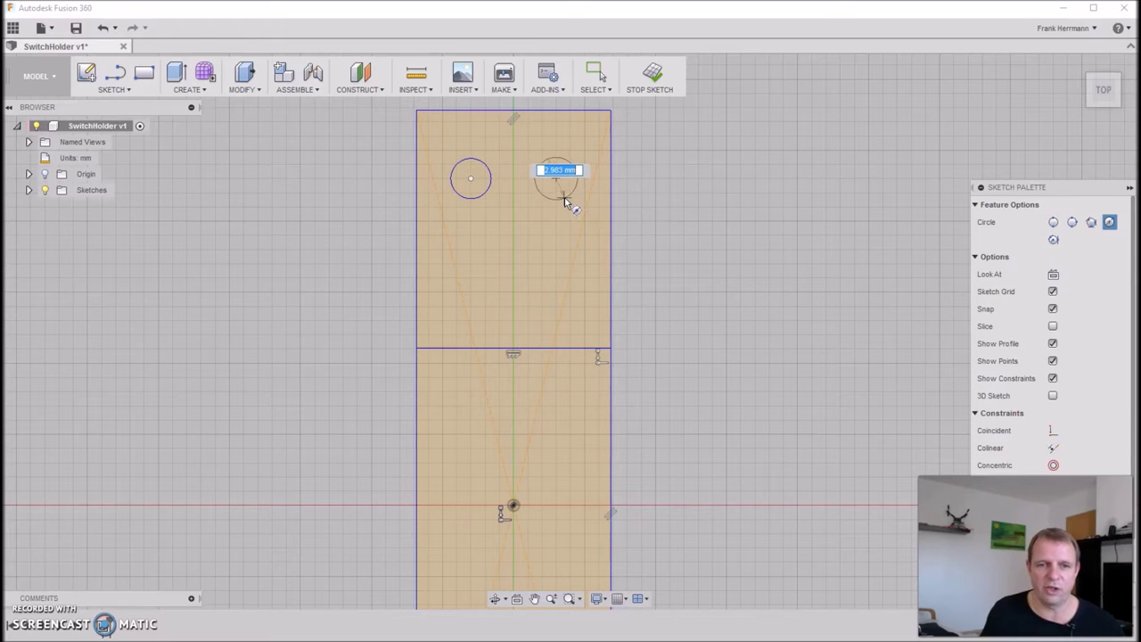
pyautogui.click(579, 301)
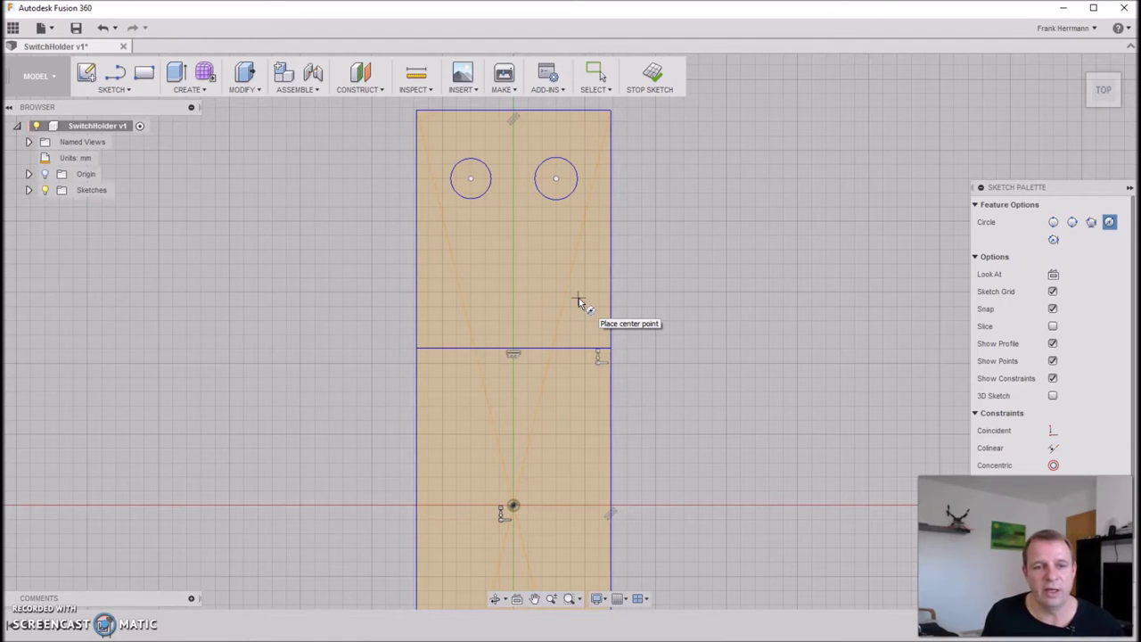
pyautogui.click(541, 283)
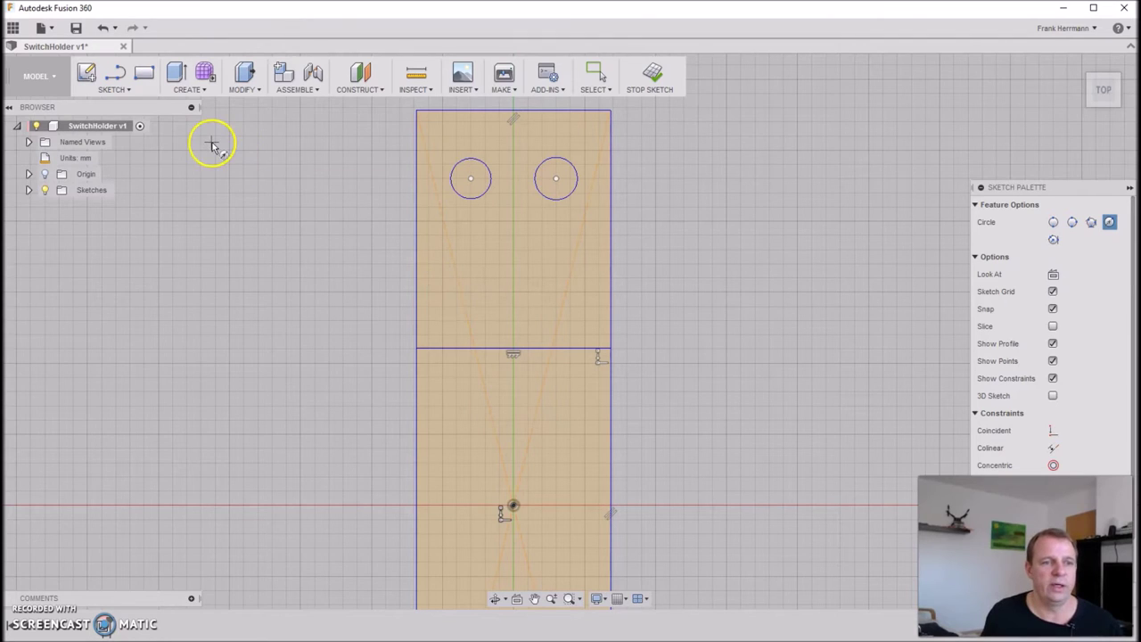
# Dimension the rectangle's width to 13 mm with the Sketch Dimension tool
pyautogui.click(129, 91)
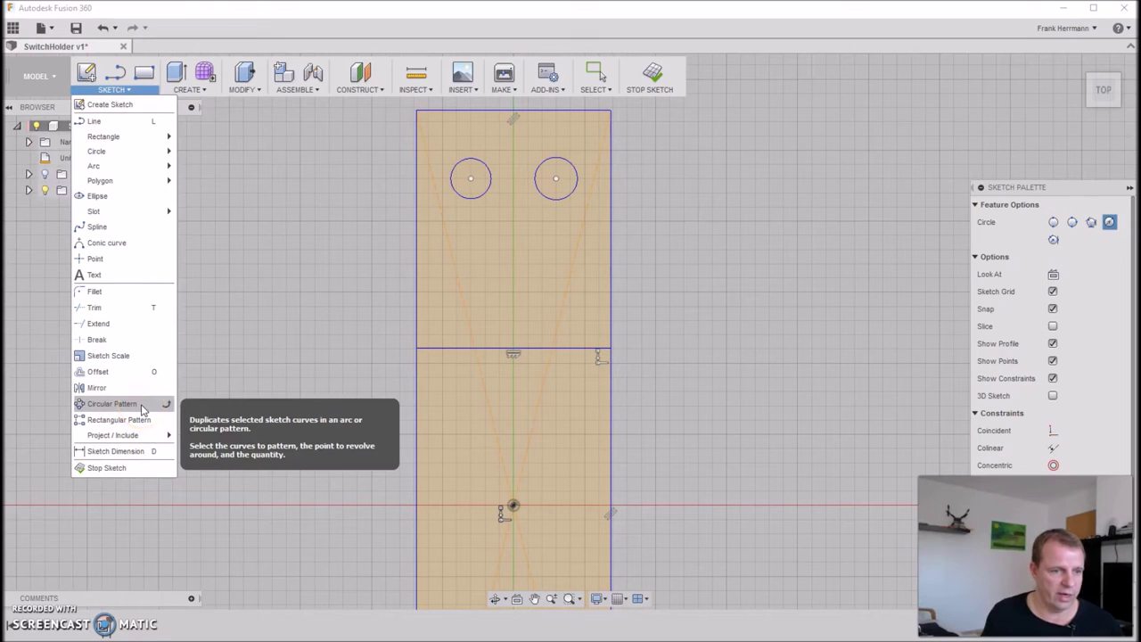
pyautogui.click(125, 453)
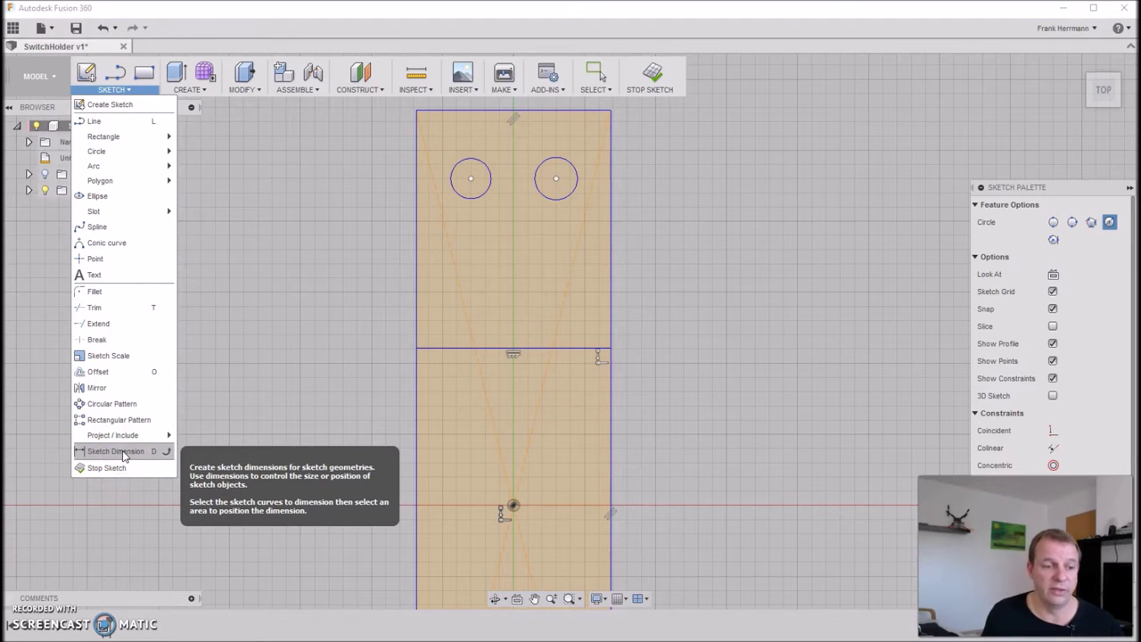
pyautogui.click(122, 453)
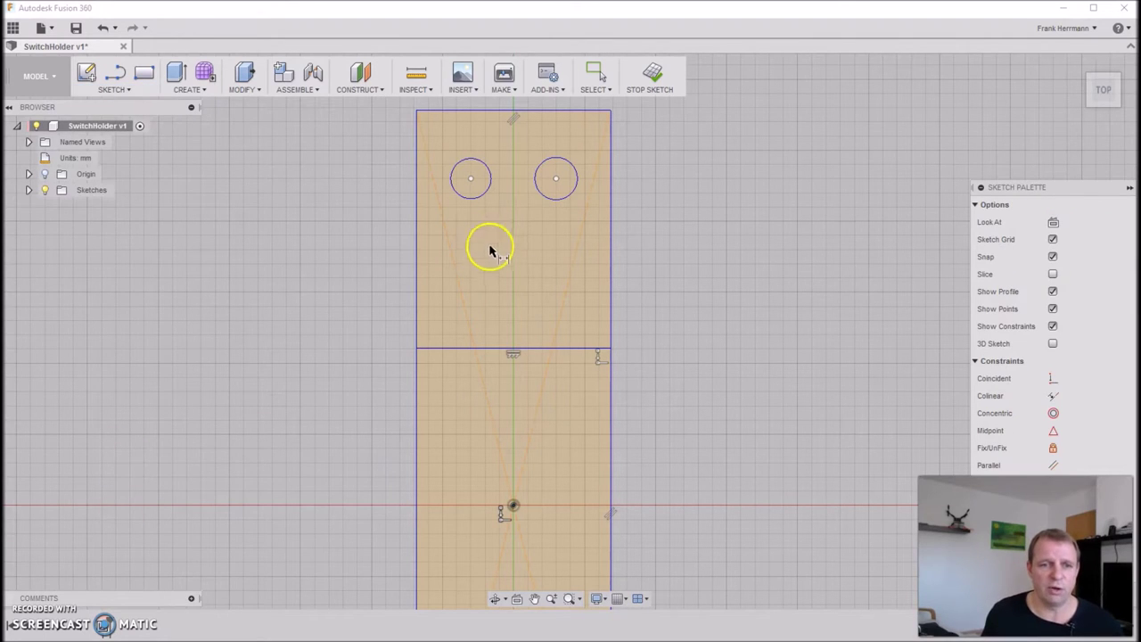
pyautogui.scroll(2, 489, 252)
pyautogui.scroll(-4, 490, 252)
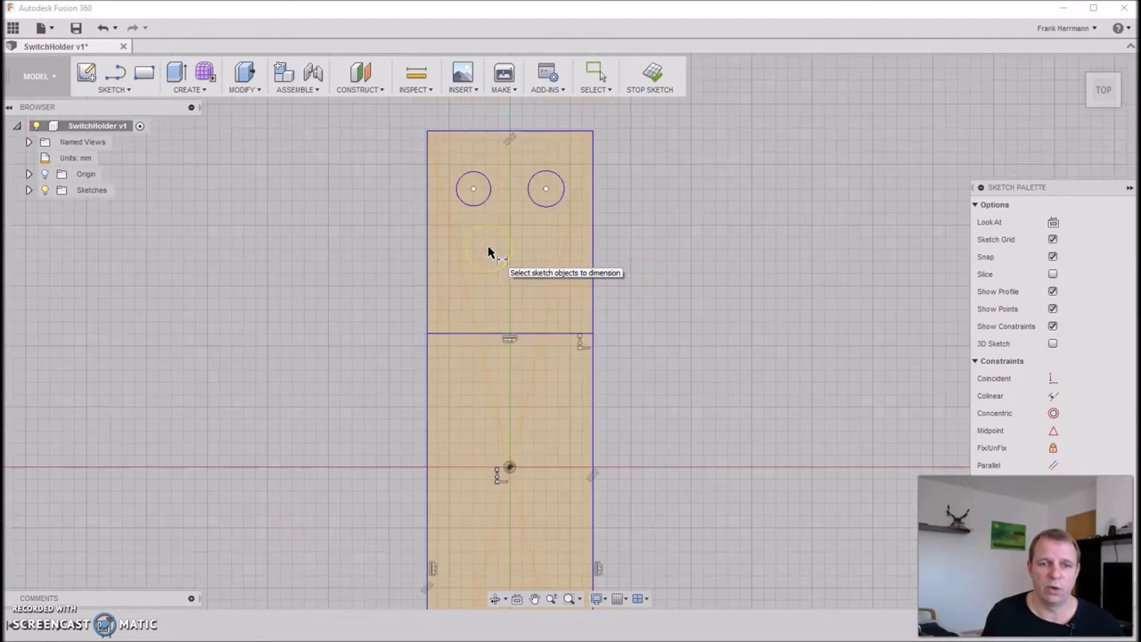
pyautogui.click(450, 193)
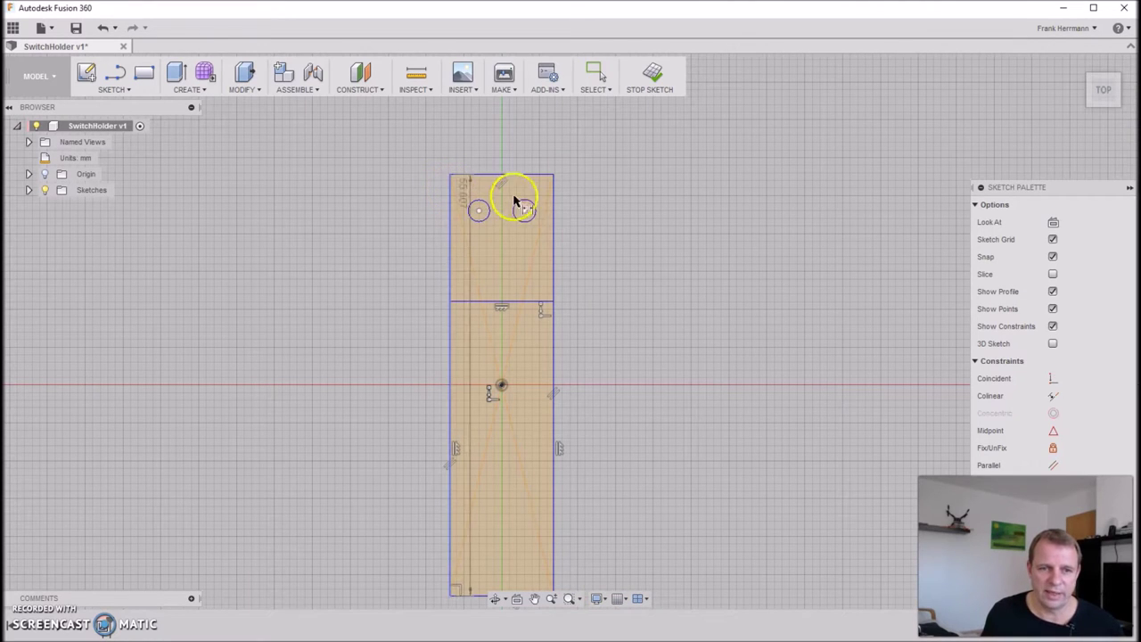
pyautogui.click(553, 203)
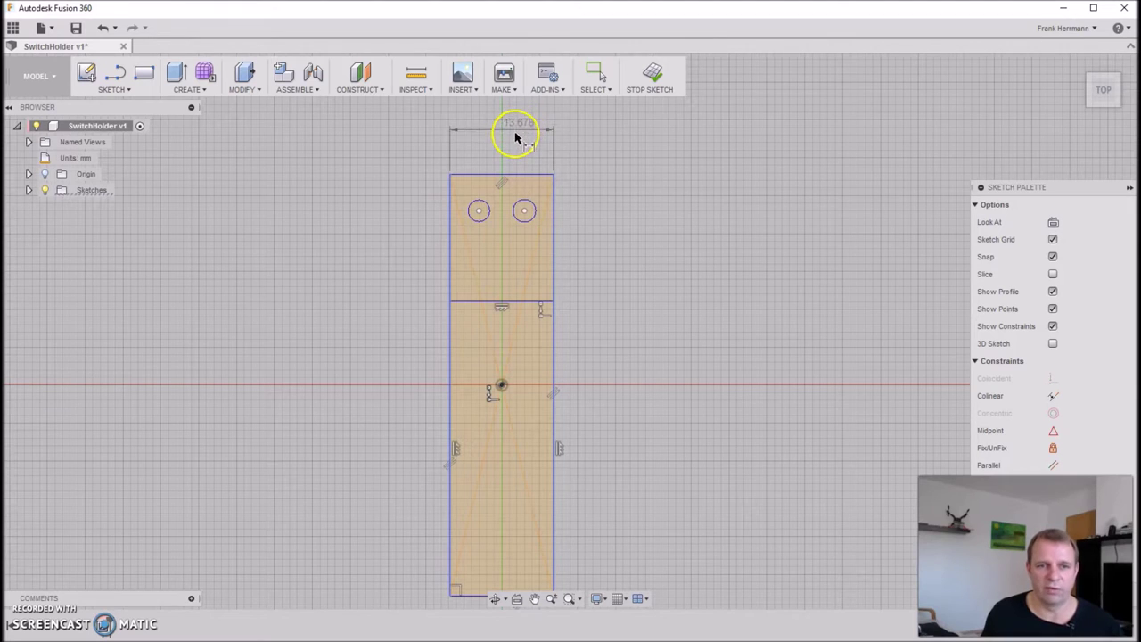
pyautogui.click(520, 129)
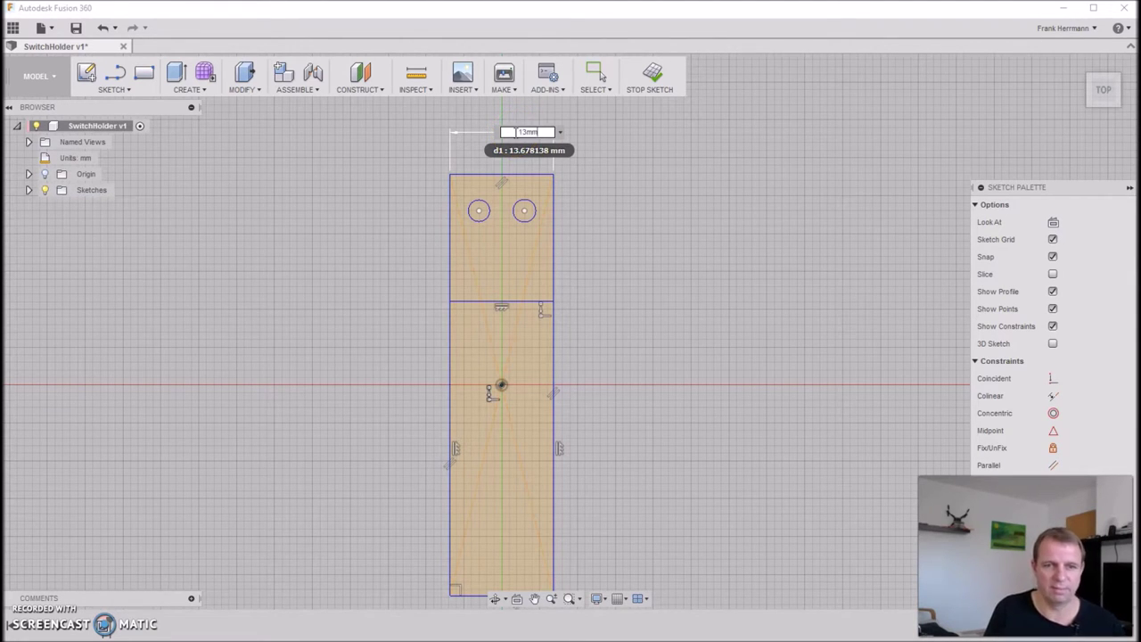
pyautogui.press('Return')
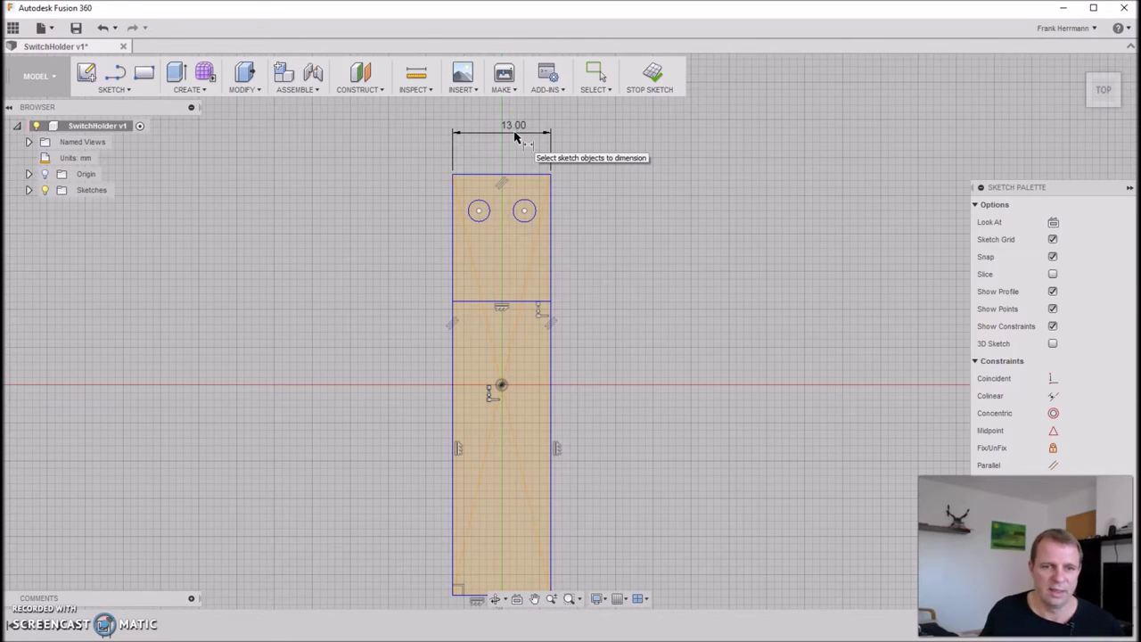
# Dimension both hole circles to Ø1.7 mm, then switch to the browser
pyautogui.click(525, 214)
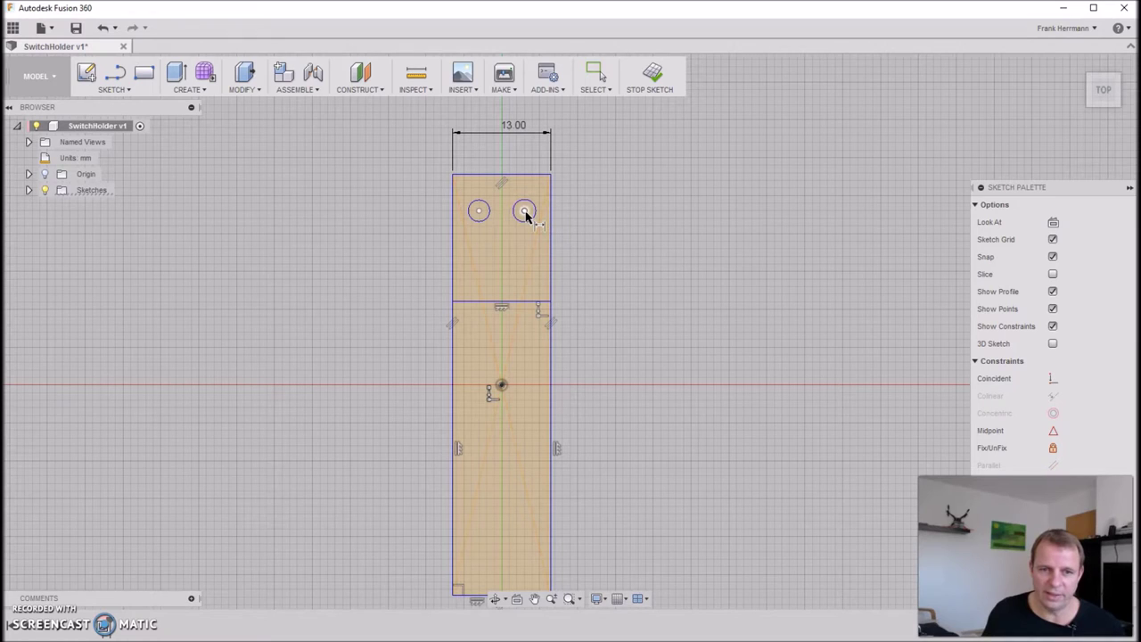
pyautogui.click(529, 233)
pyautogui.click(522, 213)
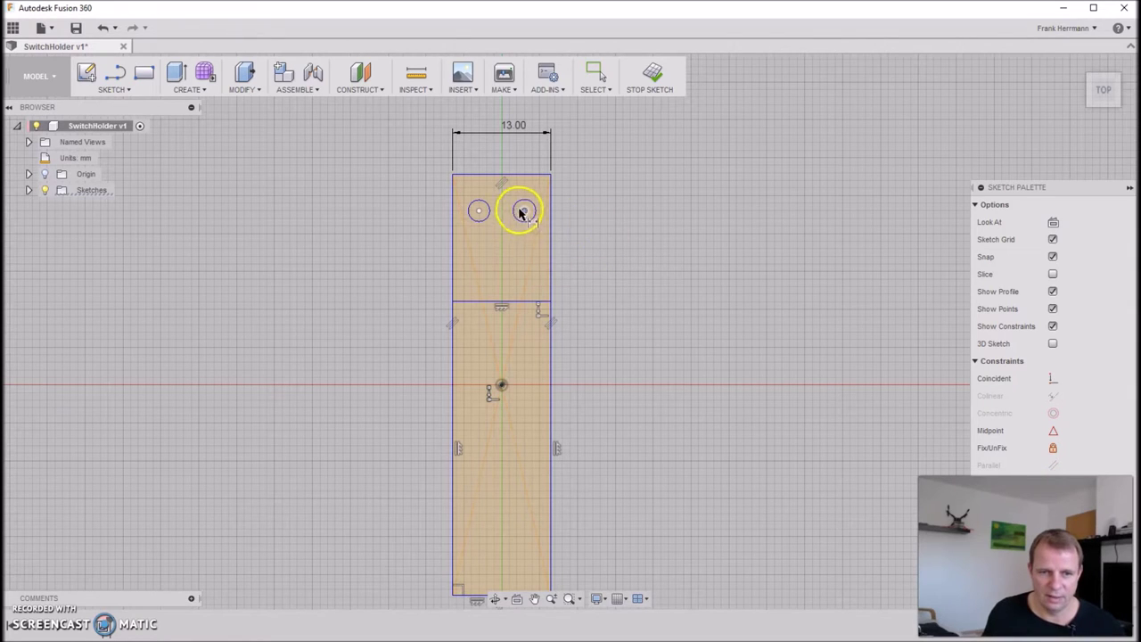
pyautogui.click(535, 224)
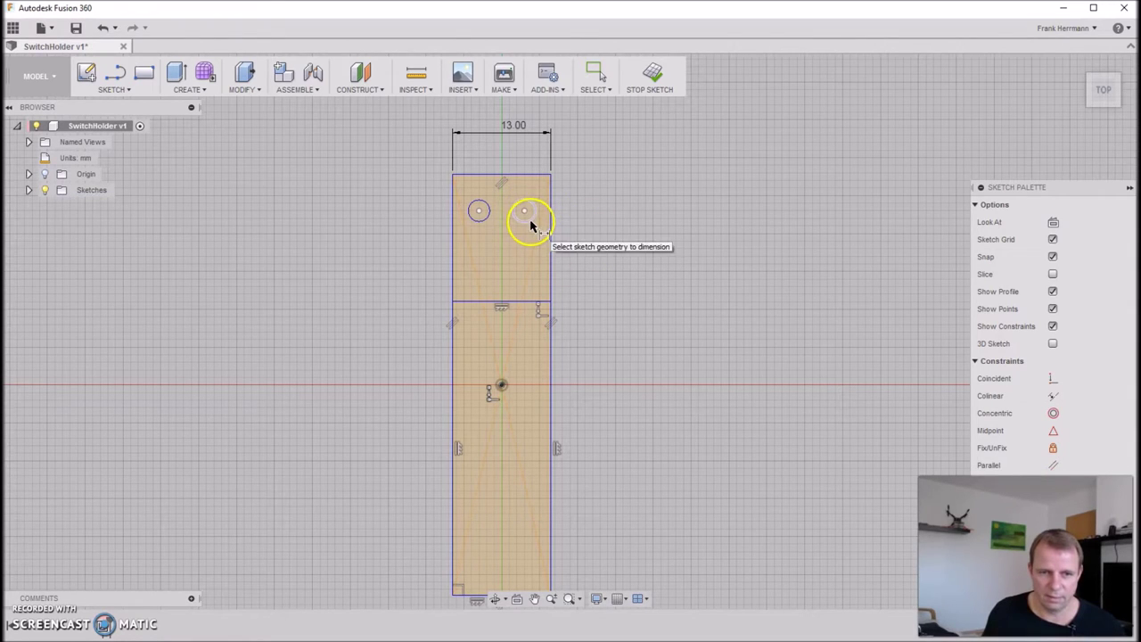
pyautogui.click(551, 216)
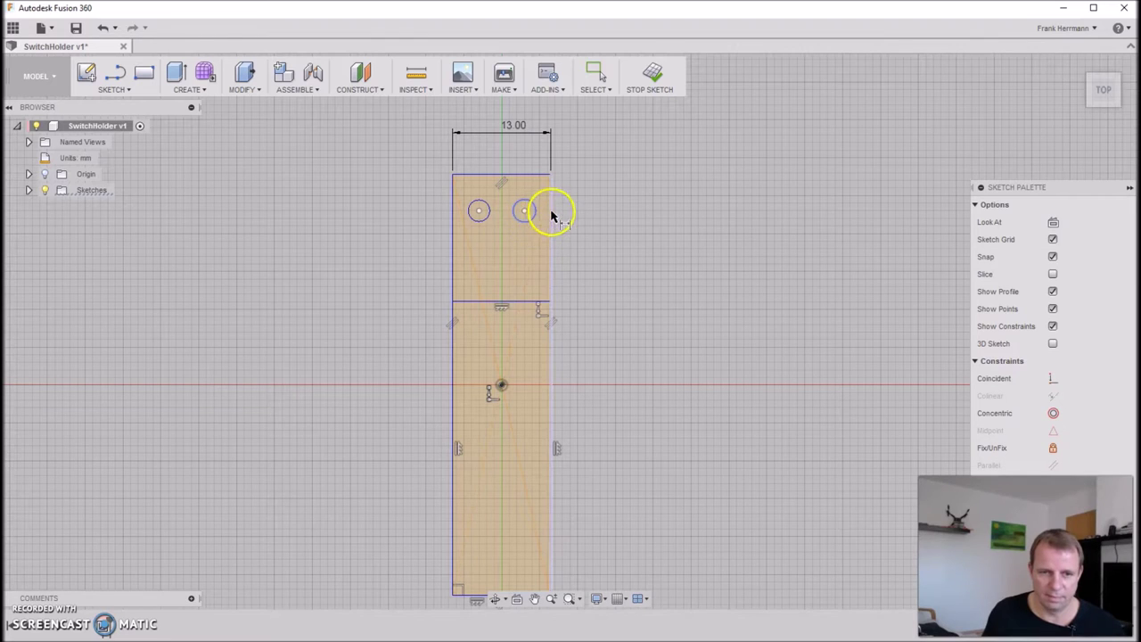
pyautogui.click(526, 212)
pyautogui.click(530, 221)
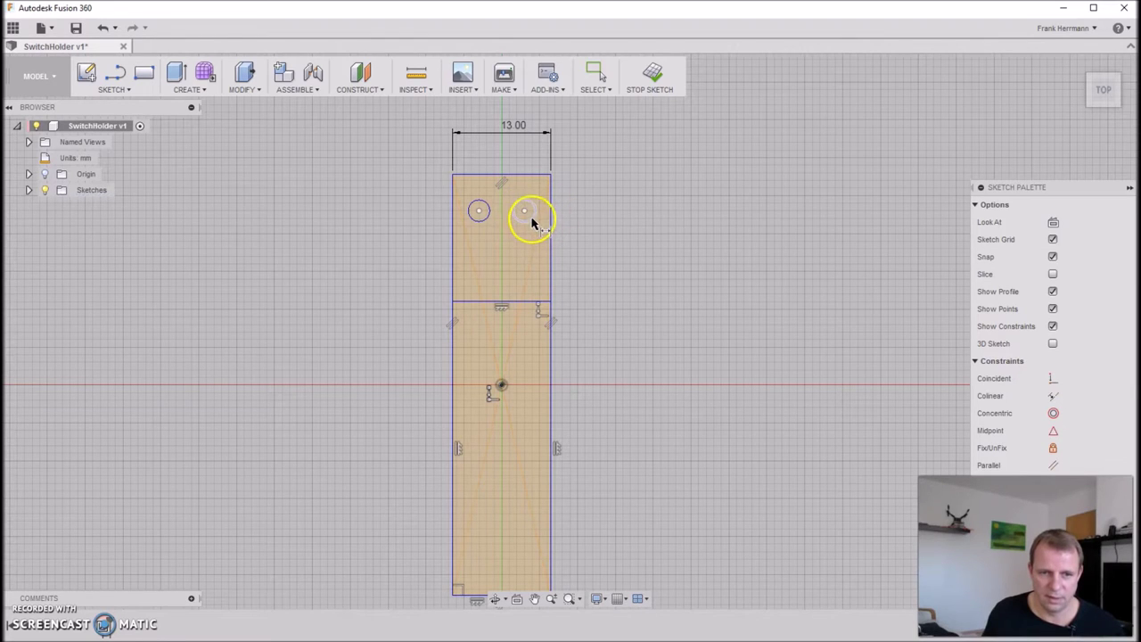
pyautogui.click(530, 220)
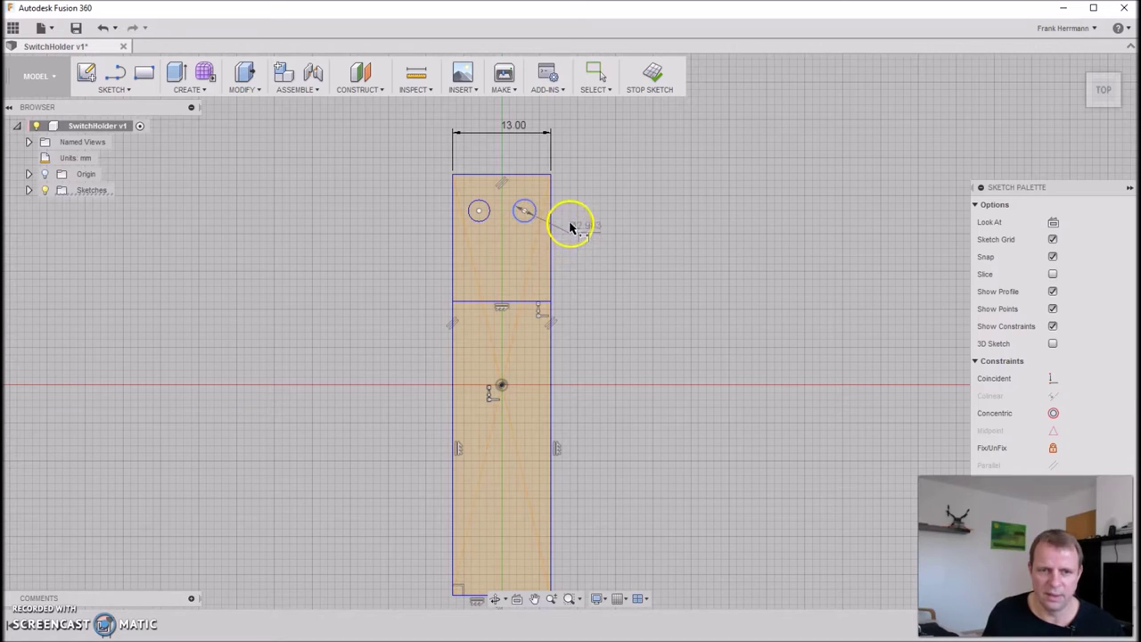
pyautogui.click(572, 230)
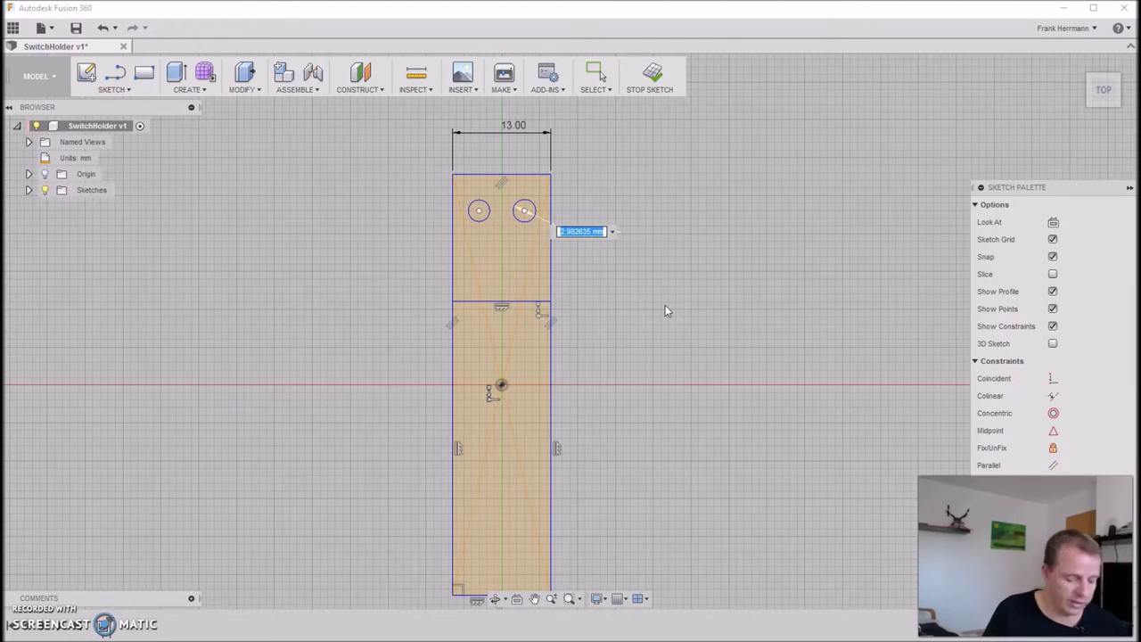
pyautogui.write('1')
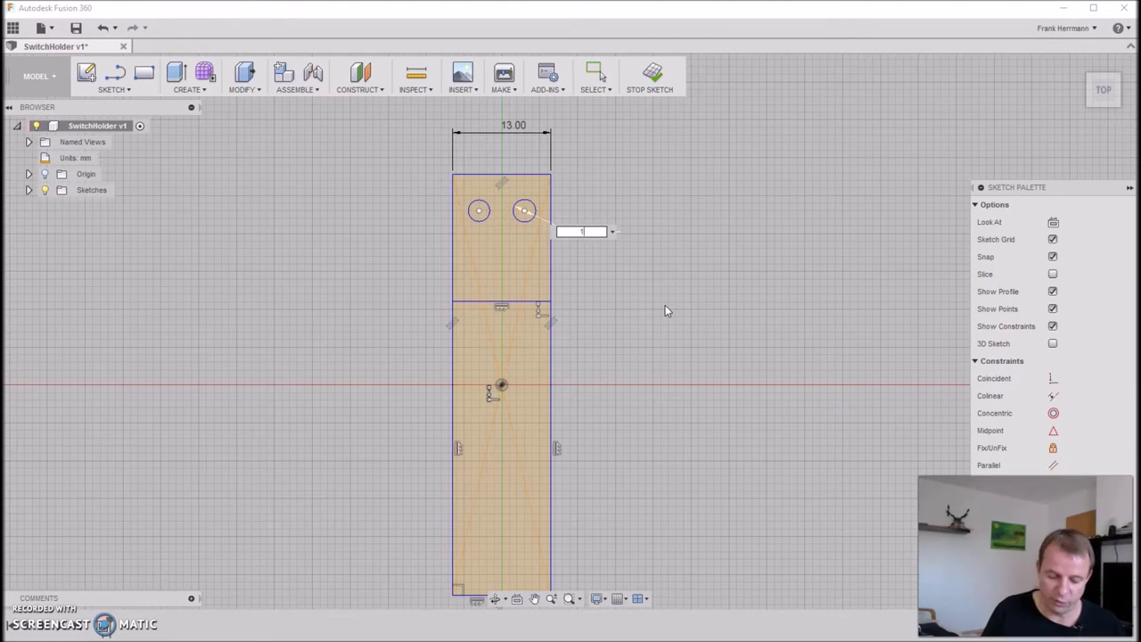
pyautogui.write('.7')
pyautogui.press('Return')
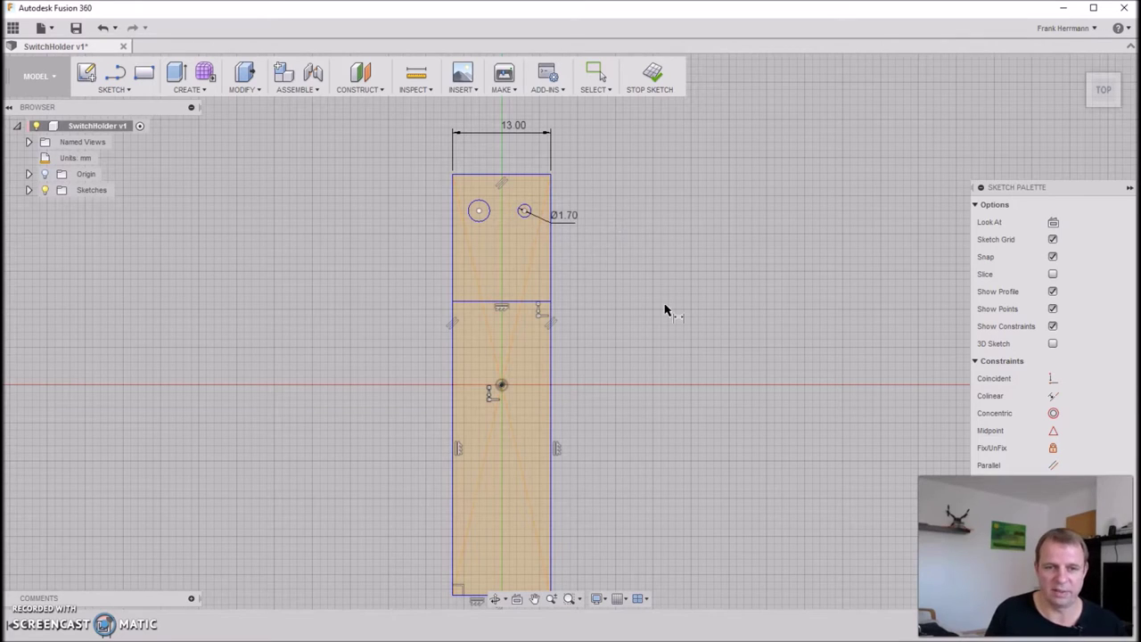
pyautogui.click(484, 224)
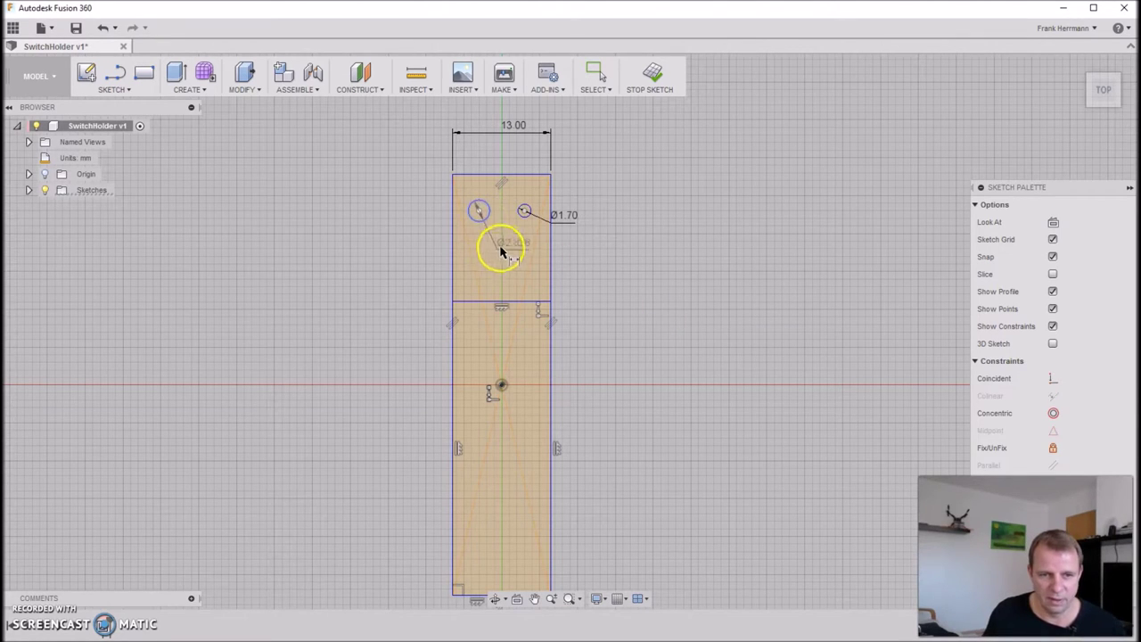
pyautogui.click(502, 239)
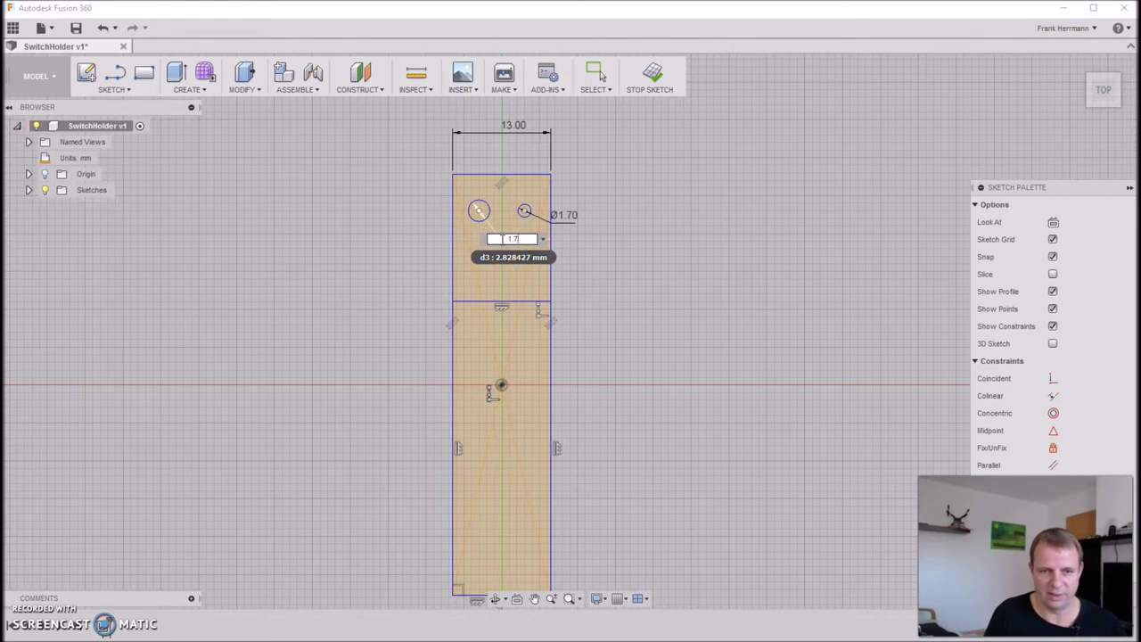
pyautogui.press('Return')
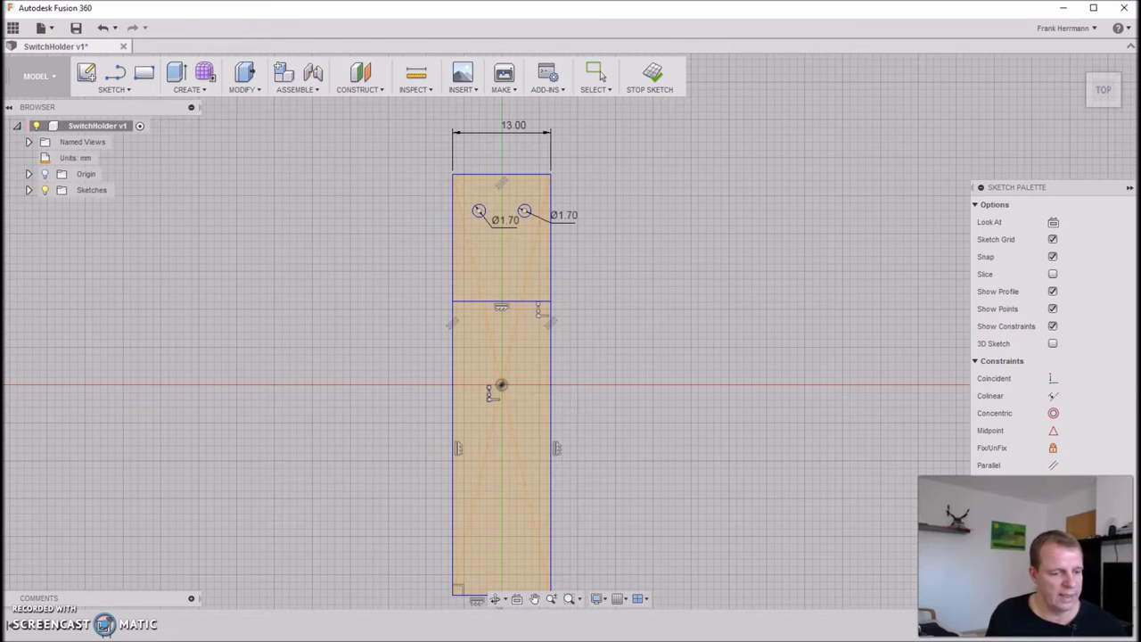
pyautogui.hotkey('alt', 'Tab')
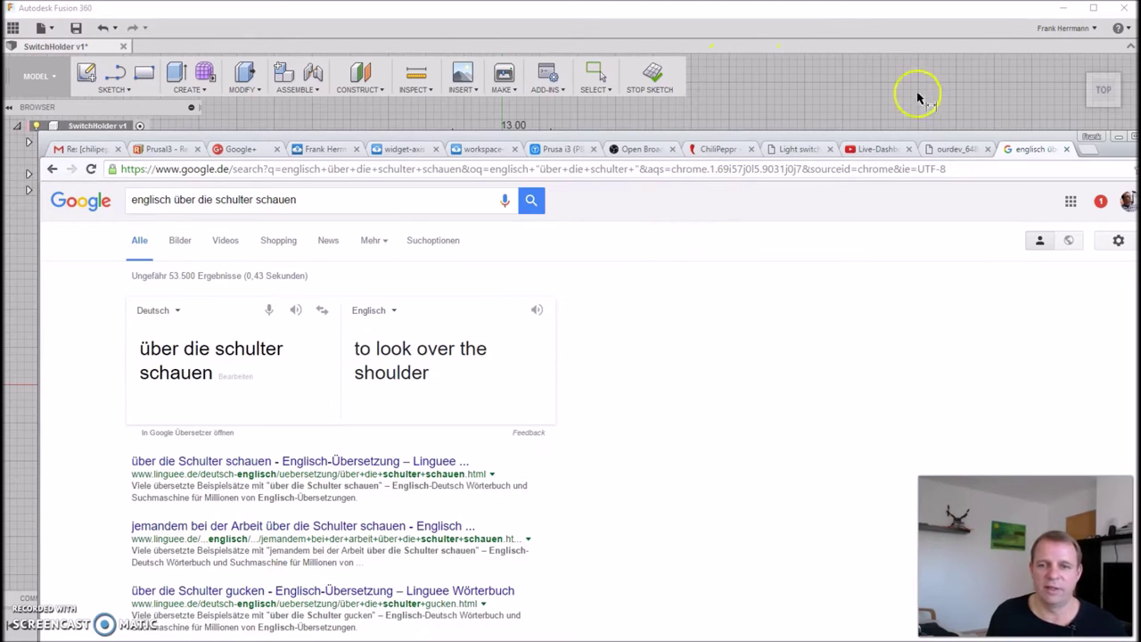
# View the DMG-1203 microswitch datasheet PDF maximized, then minimize Chrome
pyautogui.click(956, 150)
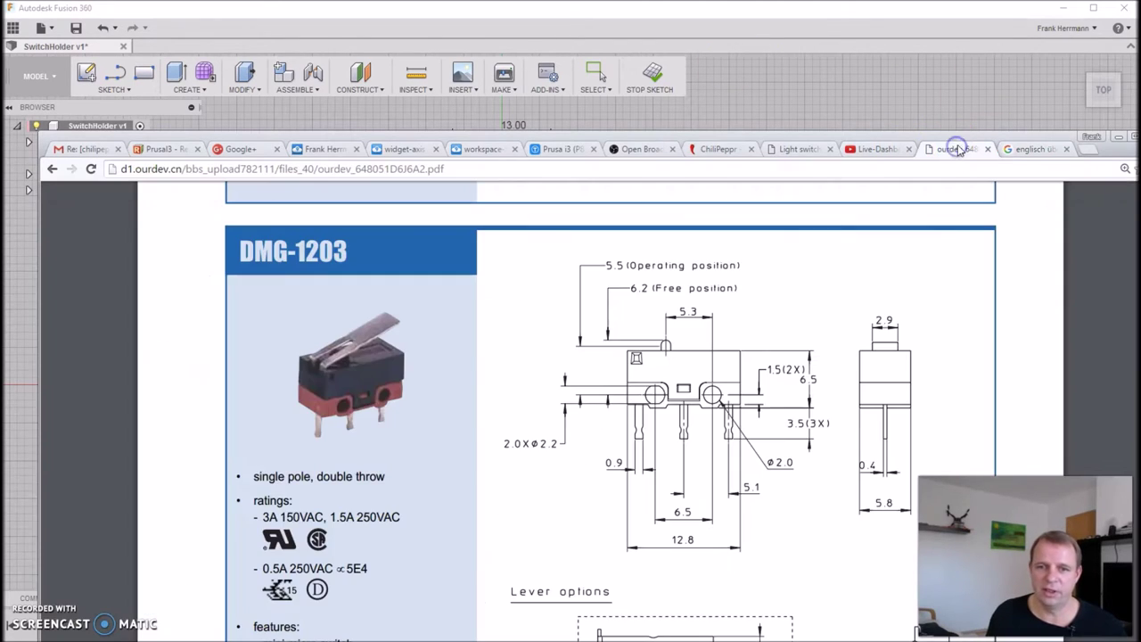
pyautogui.moveTo(796, 143); pyautogui.dragTo(756, 8)
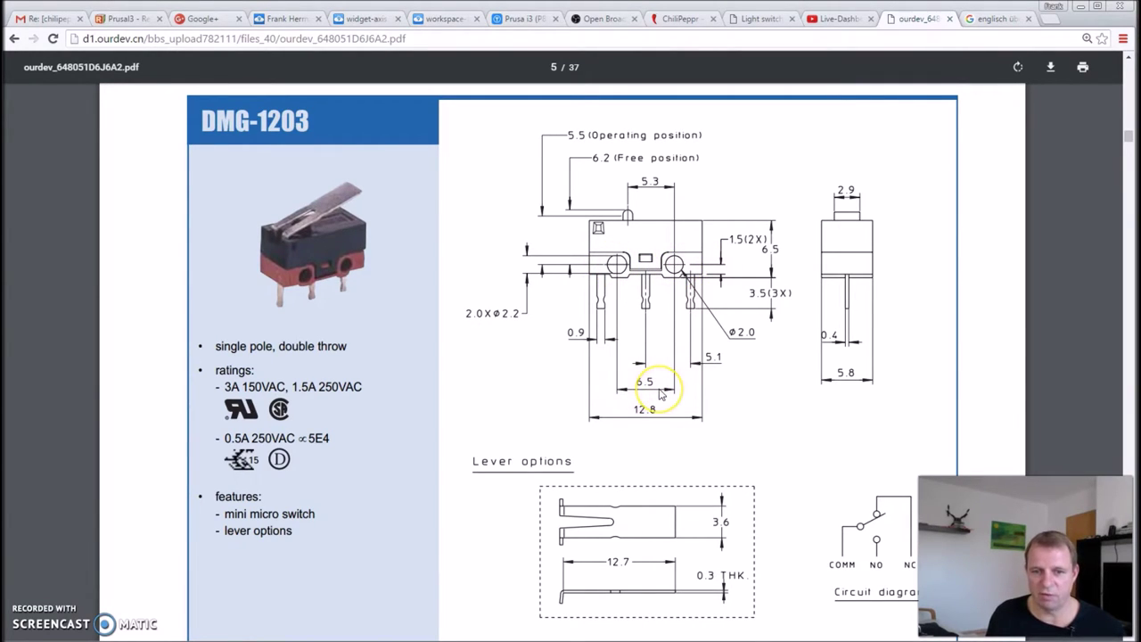
pyautogui.click(1077, 6)
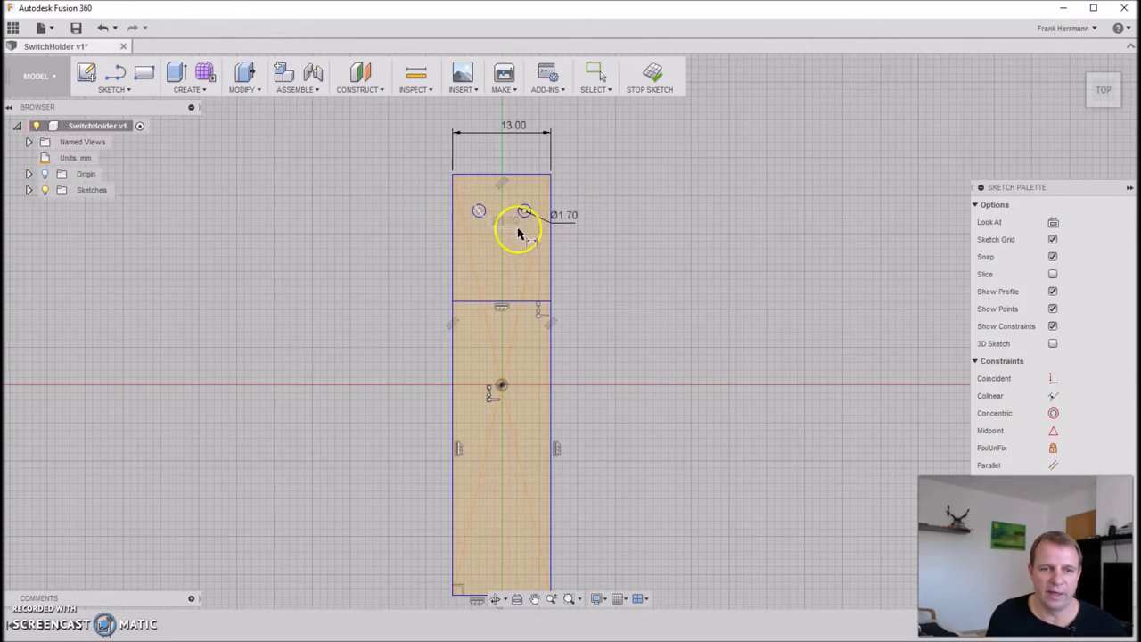
# Dimension the spacing between the two hole centres to 6.5 mm
pyautogui.scroll(5, 532, 229)
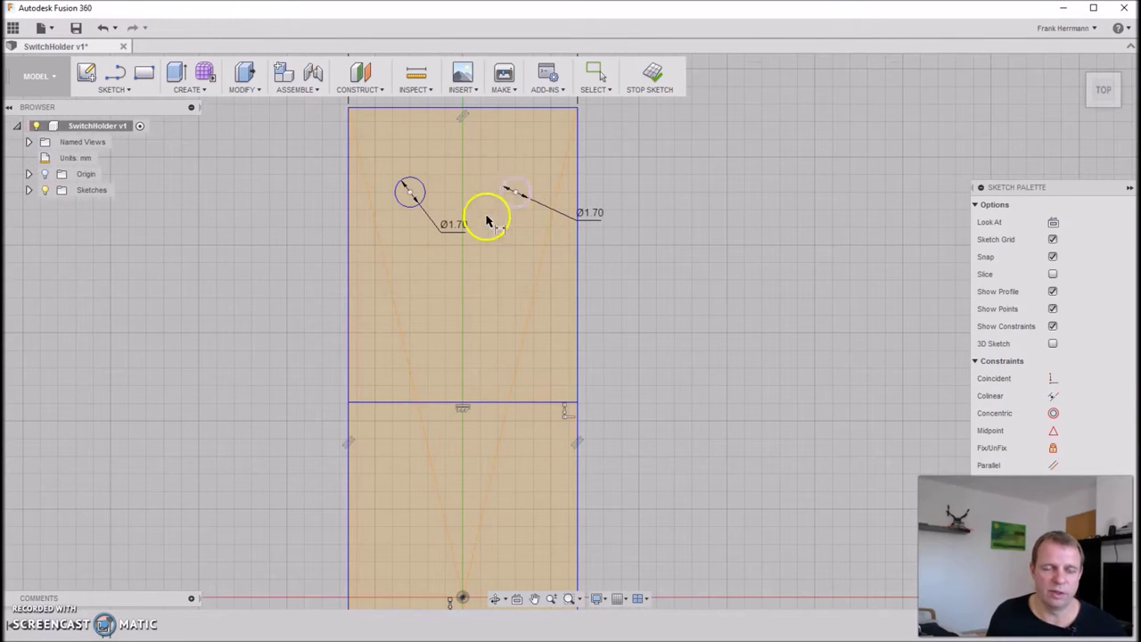
pyautogui.moveTo(480, 184)
pyautogui.mouseDown(button='middle')
pyautogui.moveTo(484, 230)
pyautogui.moveTo(517, 241)
pyautogui.moveTo(520, 222)
pyautogui.mouseUp(button='middle')
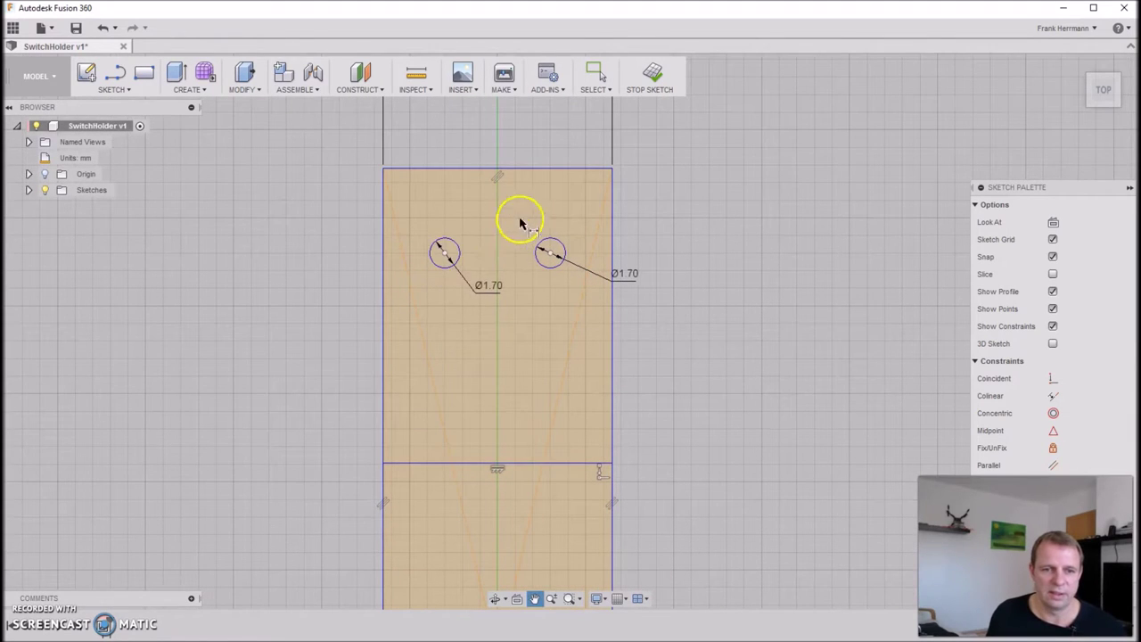
pyautogui.click(440, 255)
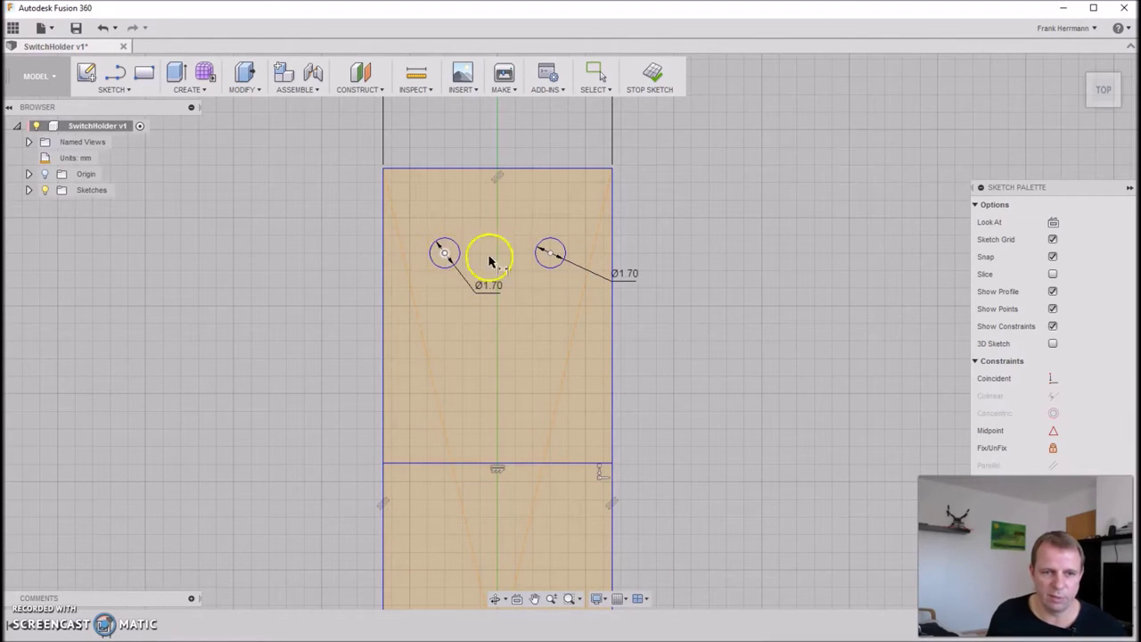
pyautogui.click(550, 254)
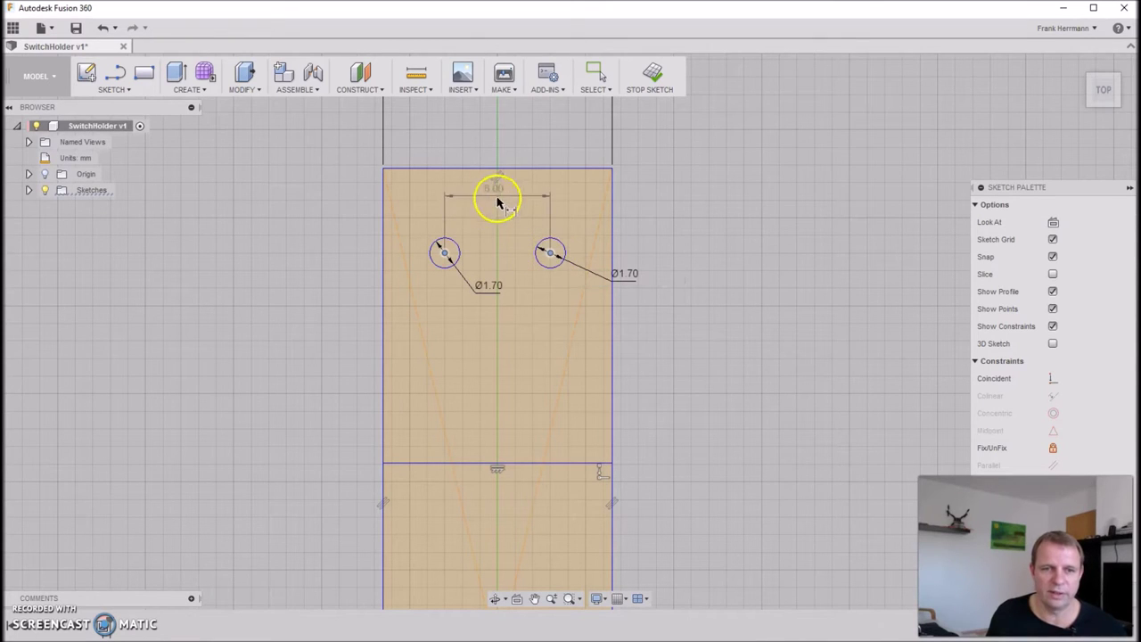
pyautogui.click(499, 211)
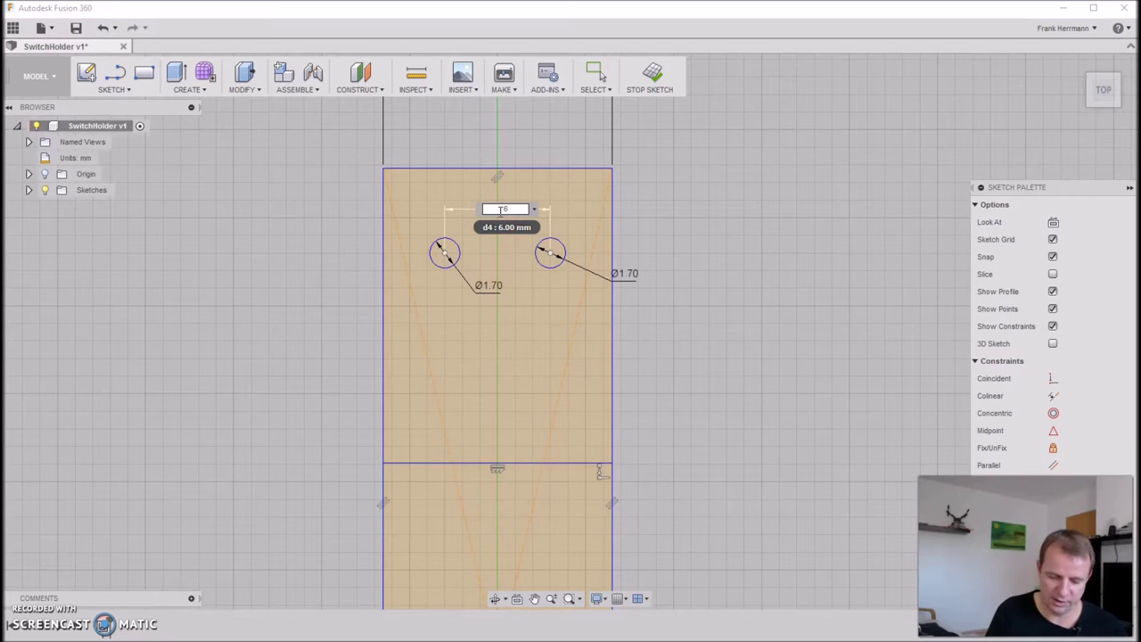
pyautogui.press('Return')
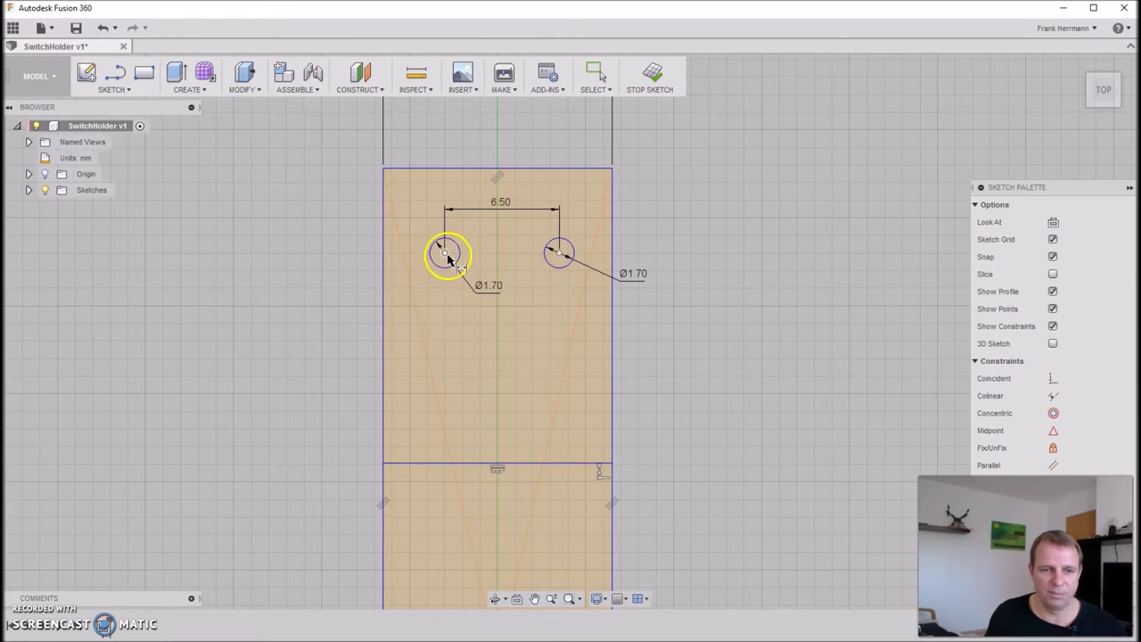
pyautogui.click(383, 256)
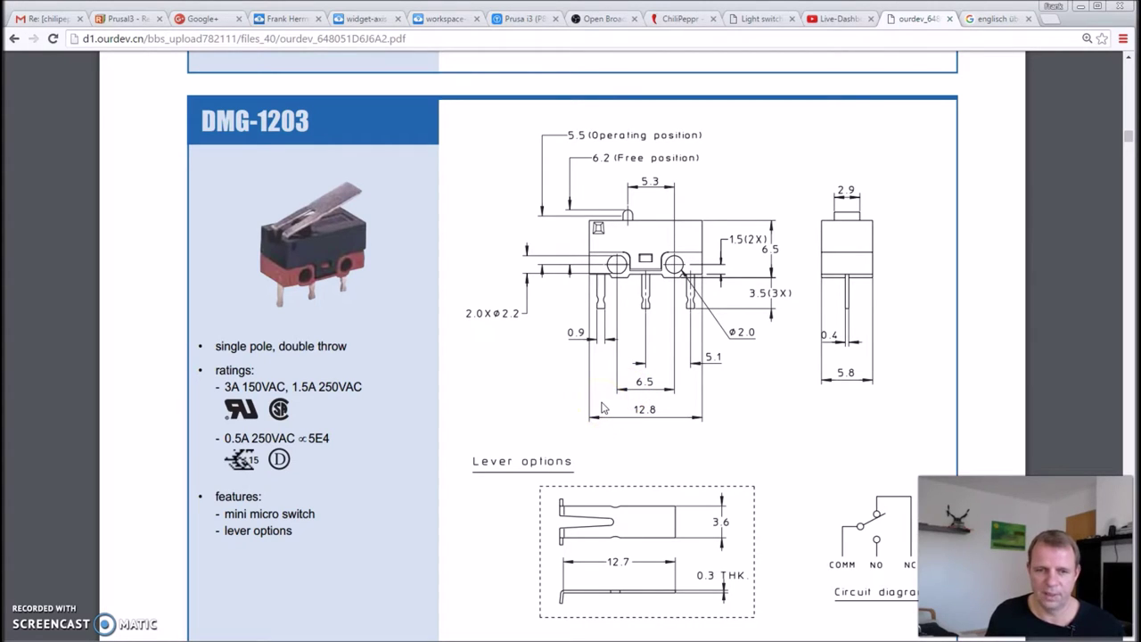
pyautogui.hotkey('alt', 'Tab')
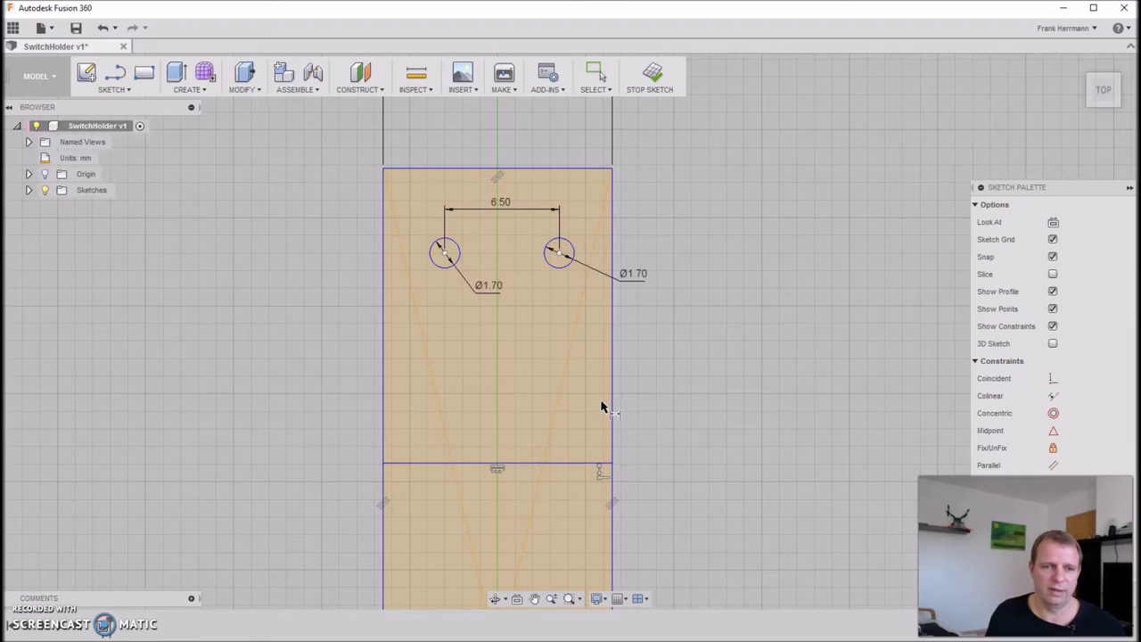
# Dimension the left hole centre 3 mm from the left edge, then edit it to 3.25 mm
pyautogui.click(445, 255)
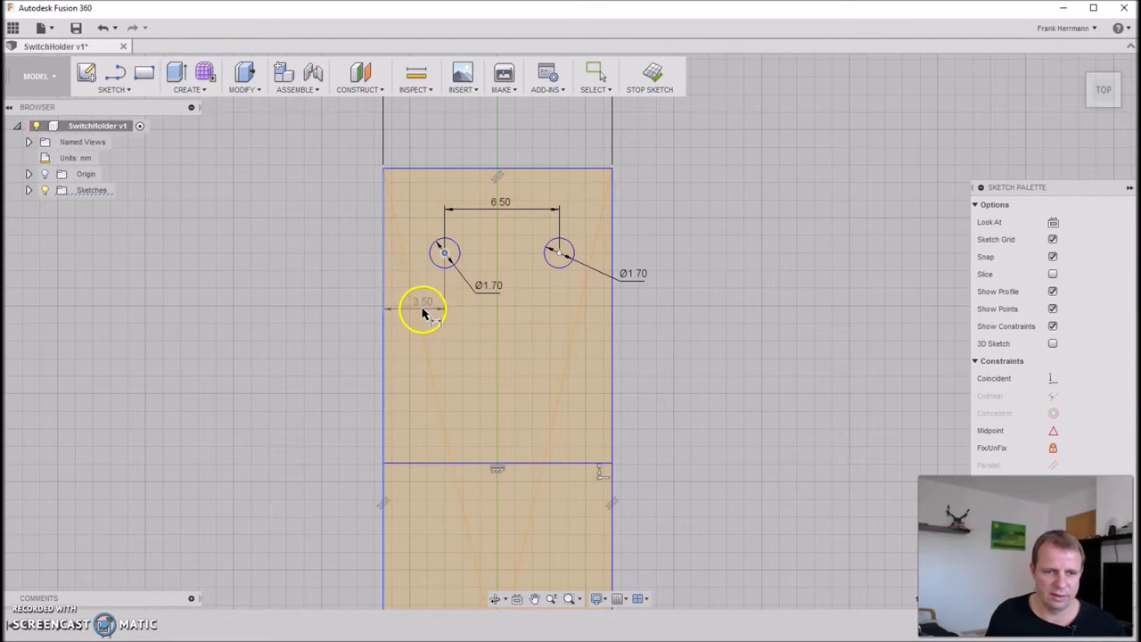
pyautogui.click(421, 308)
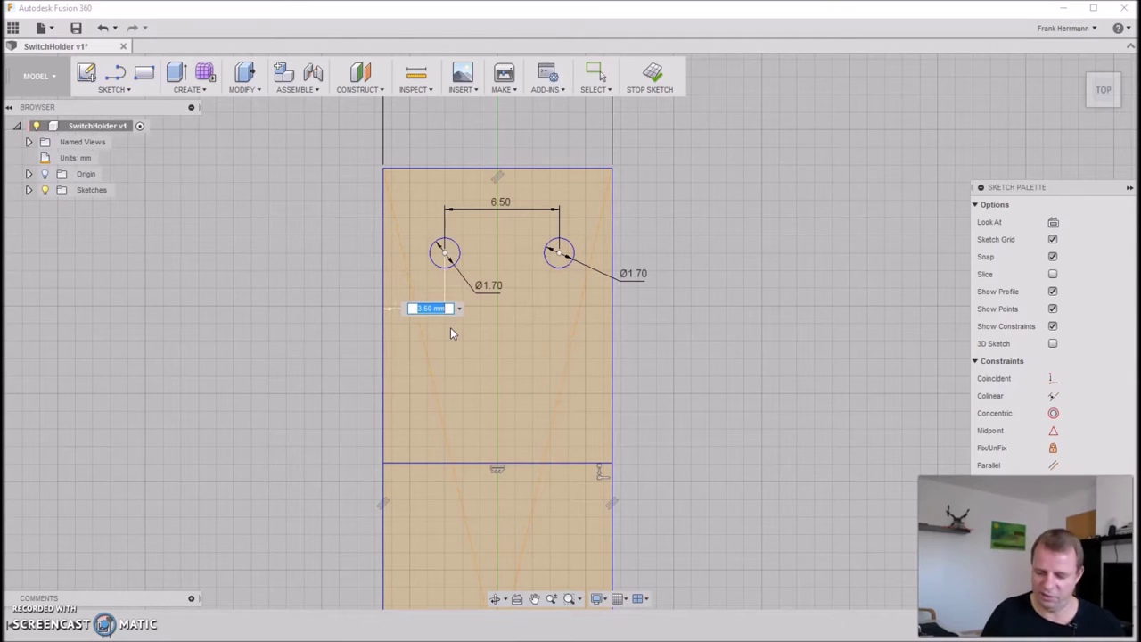
pyautogui.press('Return')
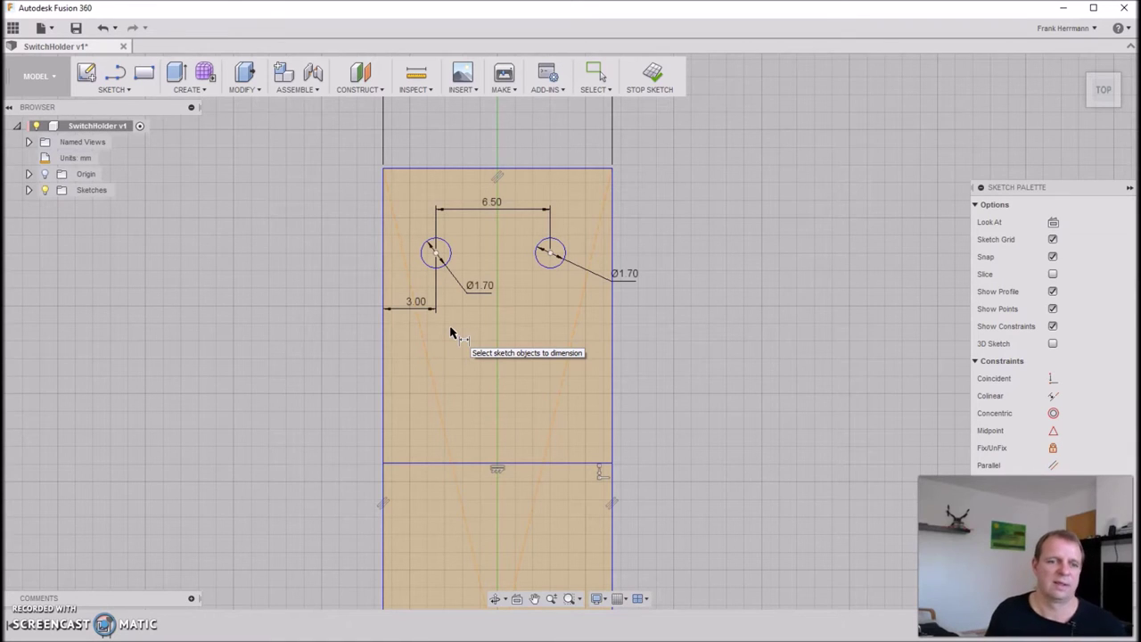
pyautogui.click(416, 330)
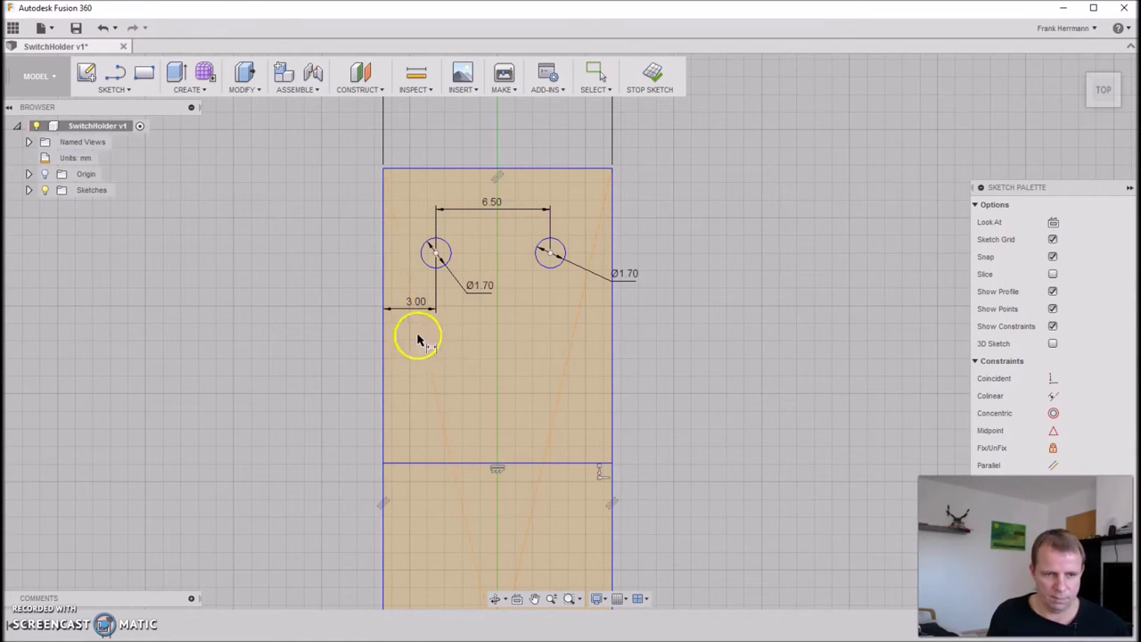
pyautogui.click(415, 306)
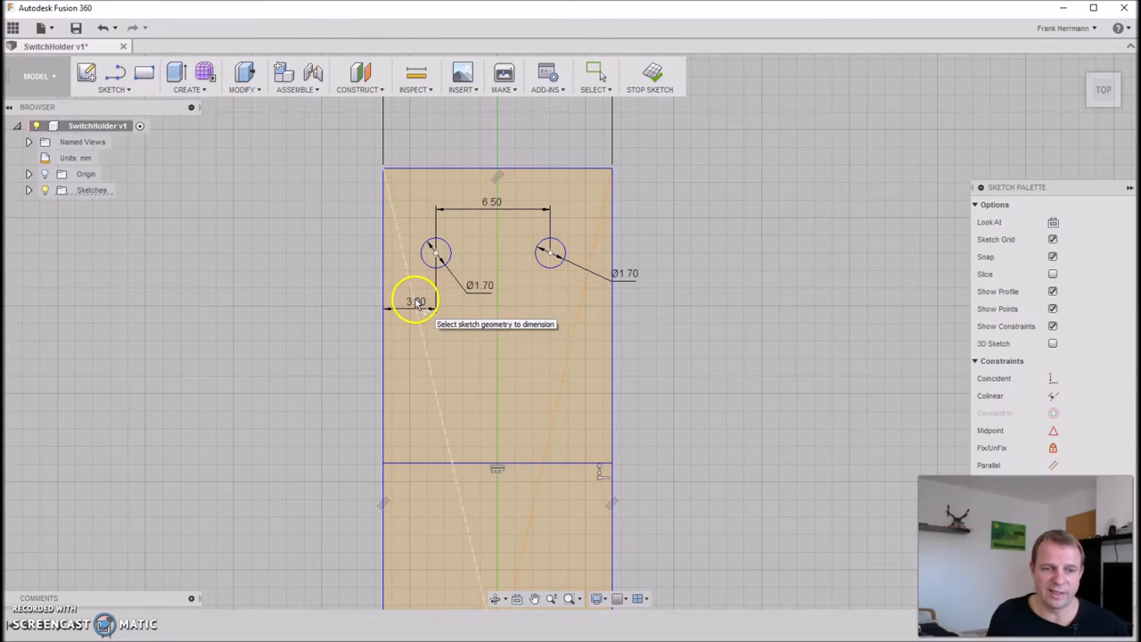
pyautogui.click(425, 306)
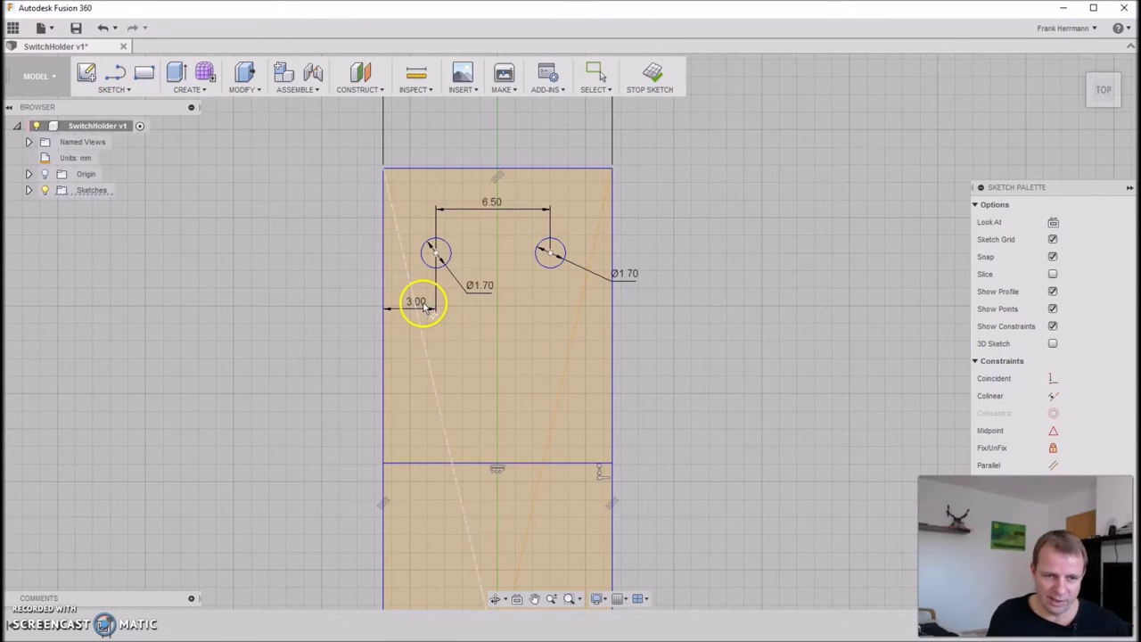
pyautogui.moveTo(428, 305); pyautogui.dragTo(404, 317)
pyautogui.press('Escape')
pyautogui.press('Escape')
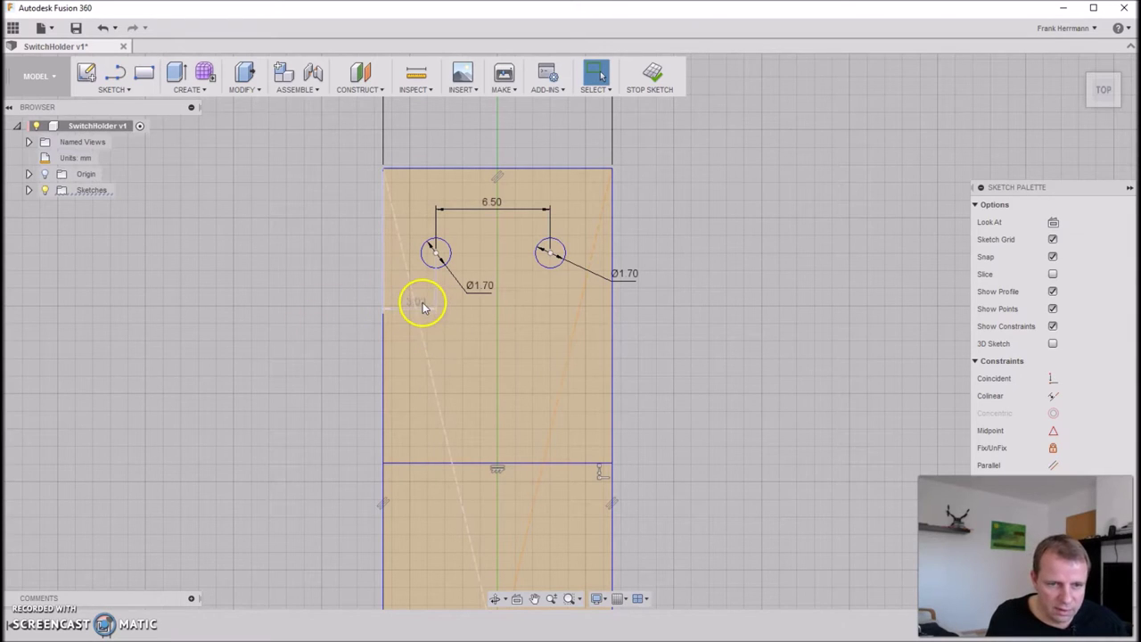
pyautogui.doubleClick(424, 306)
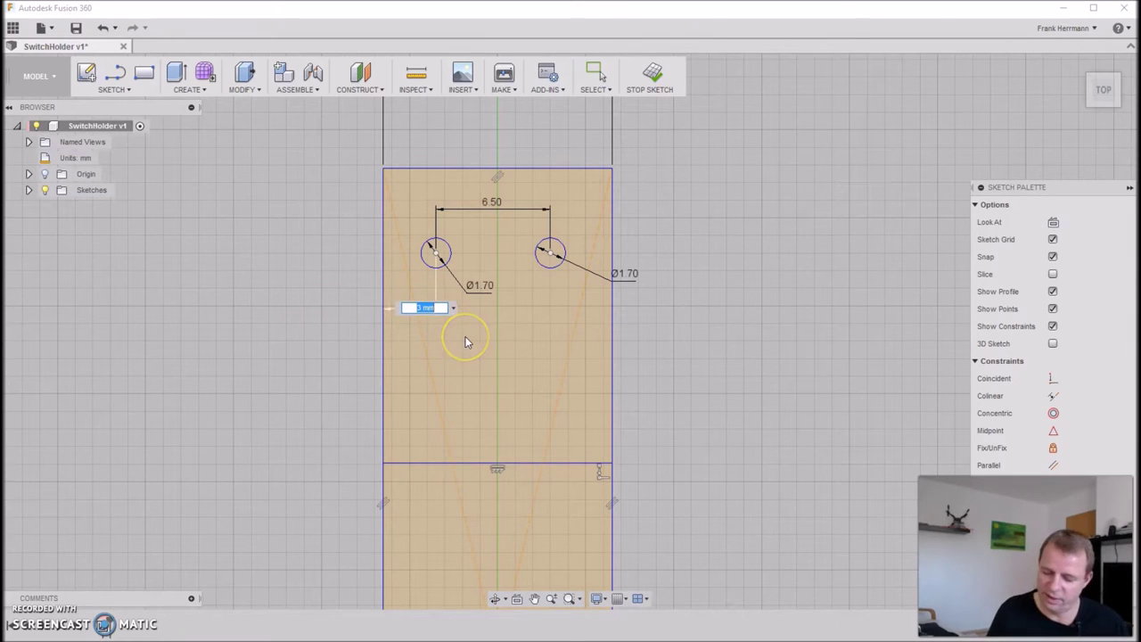
pyautogui.write('3.')
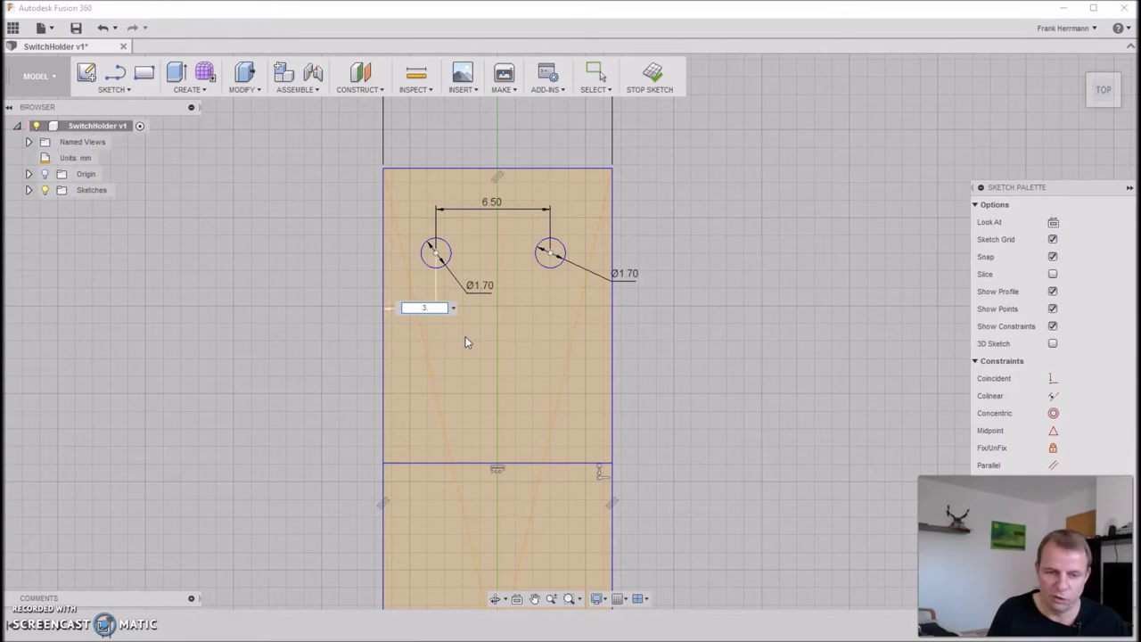
pyautogui.write('25')
pyautogui.press('Return')
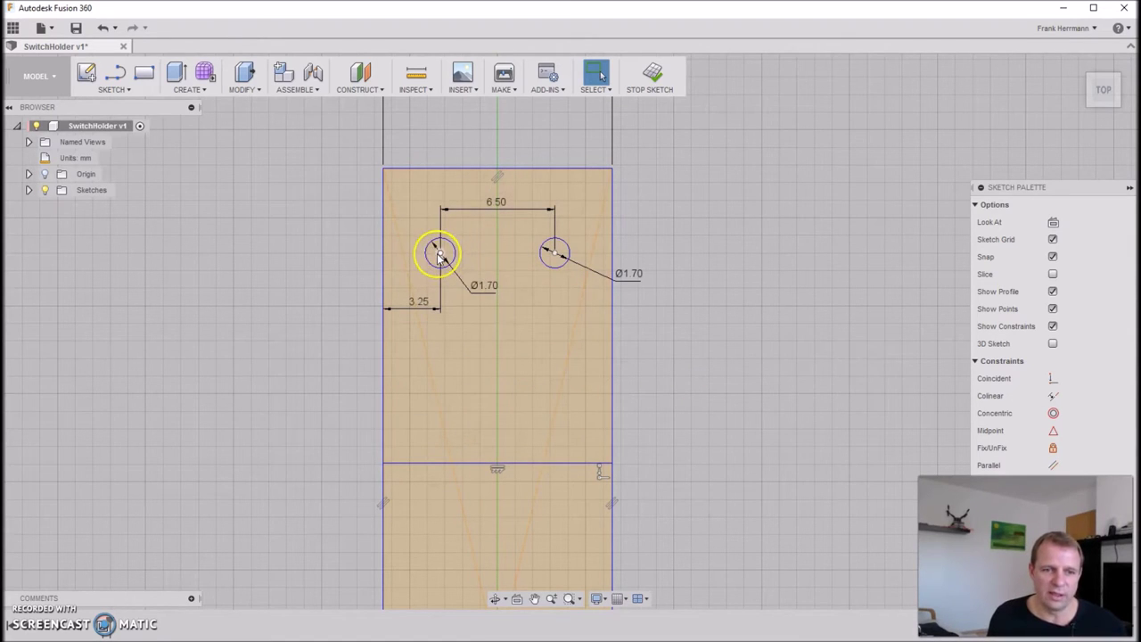
# Select the left hole and upper sketch profile to check the layout, then switch to the browser
pyautogui.click(395, 247)
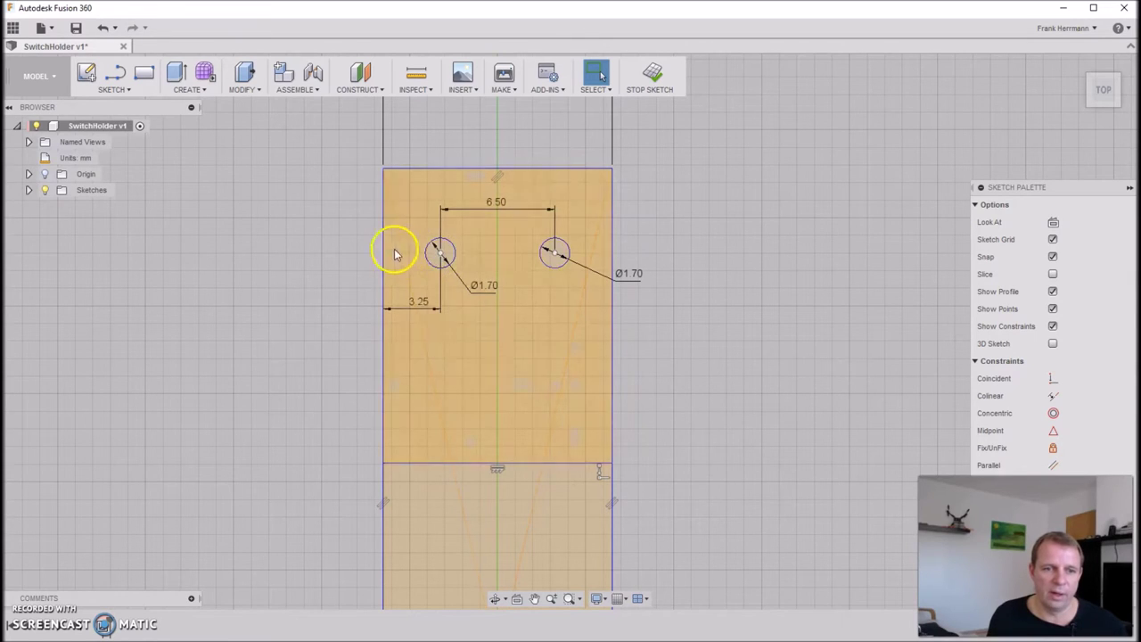
pyautogui.click(443, 255)
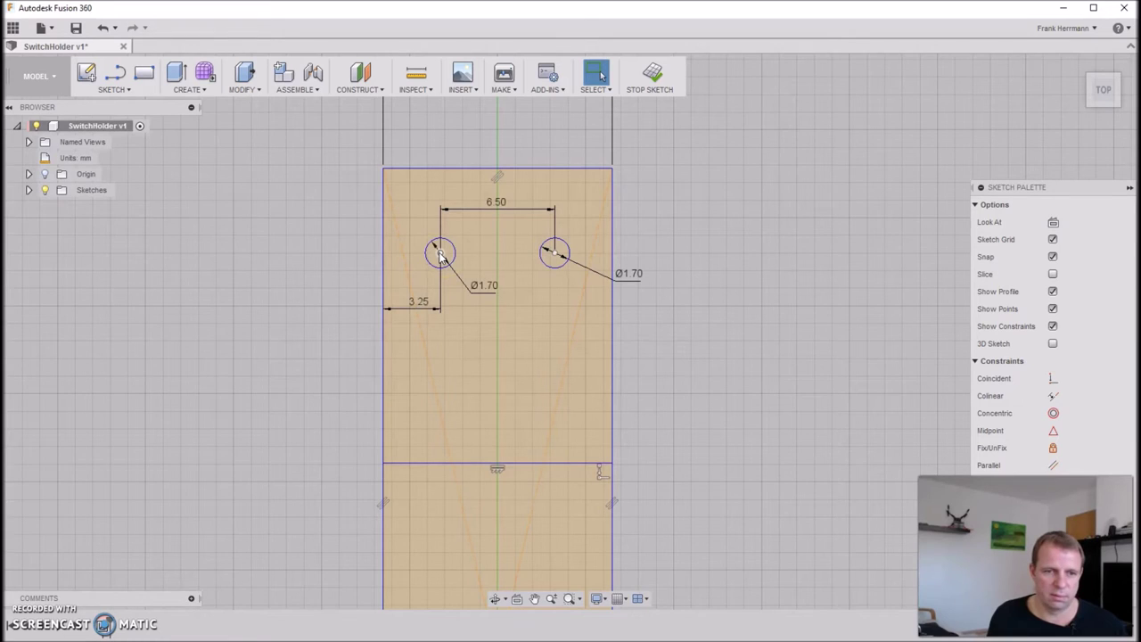
pyautogui.click(381, 515)
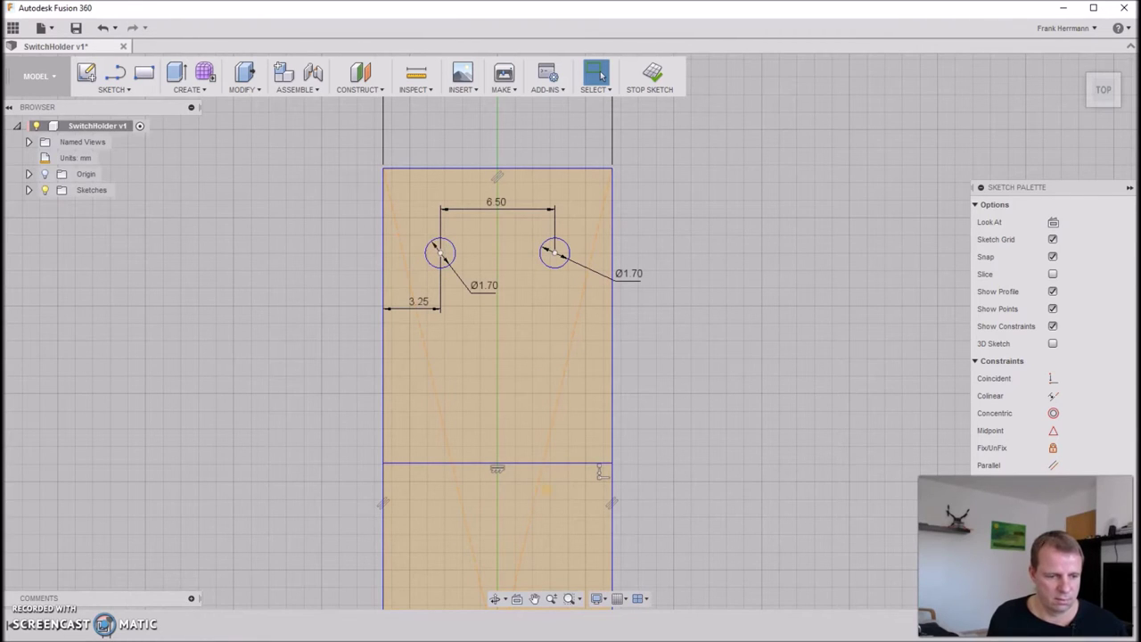
pyautogui.click(306, 525)
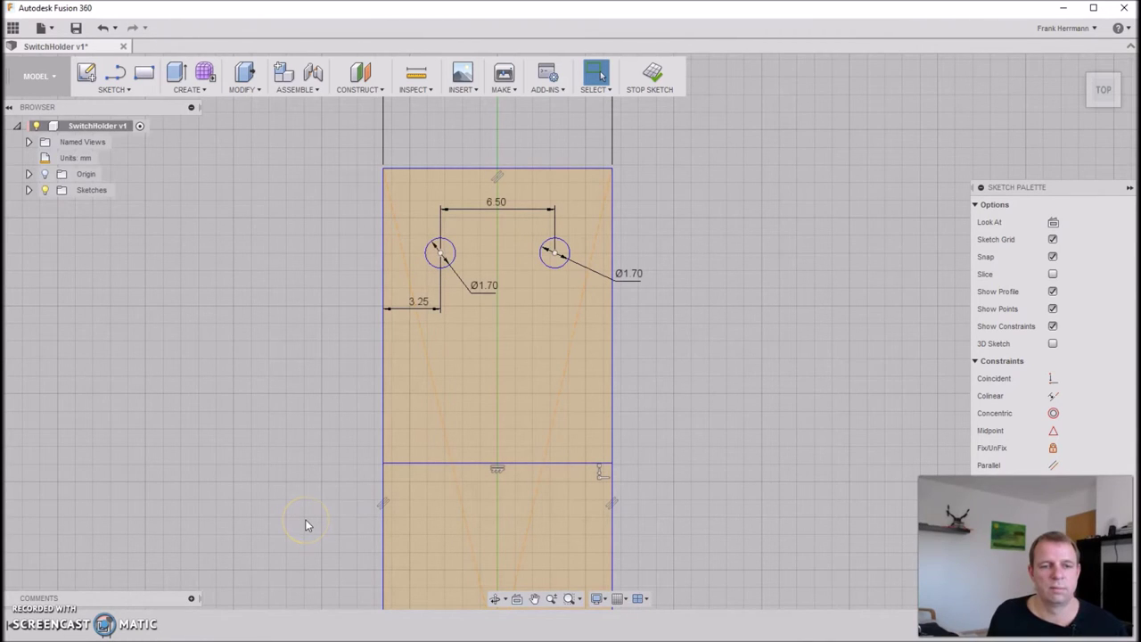
pyautogui.click(351, 415)
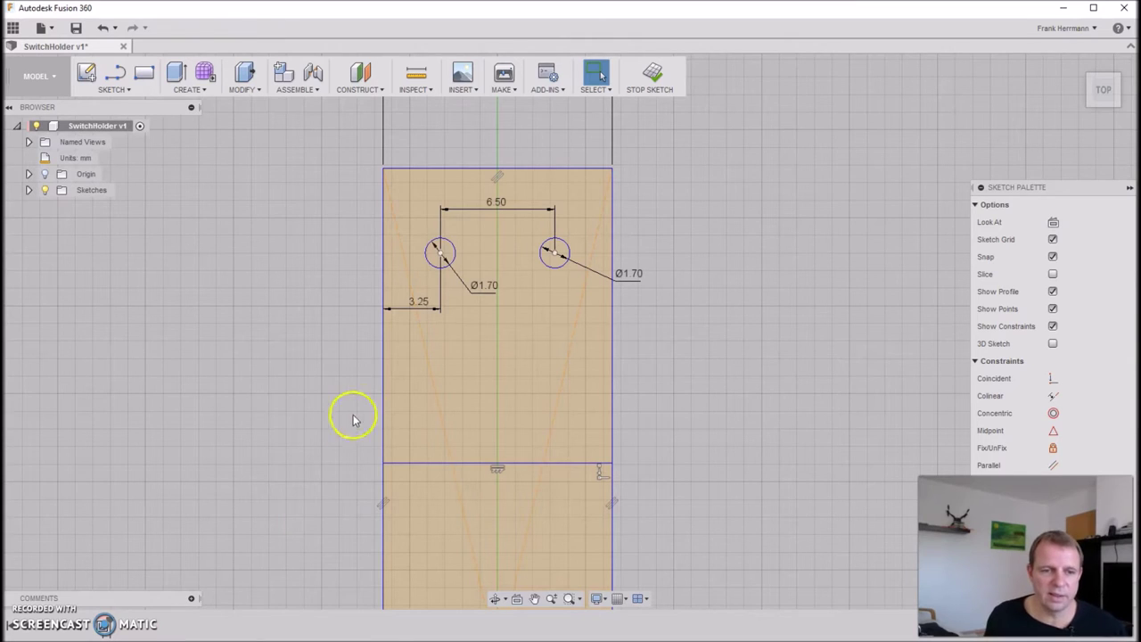
pyautogui.click(449, 253)
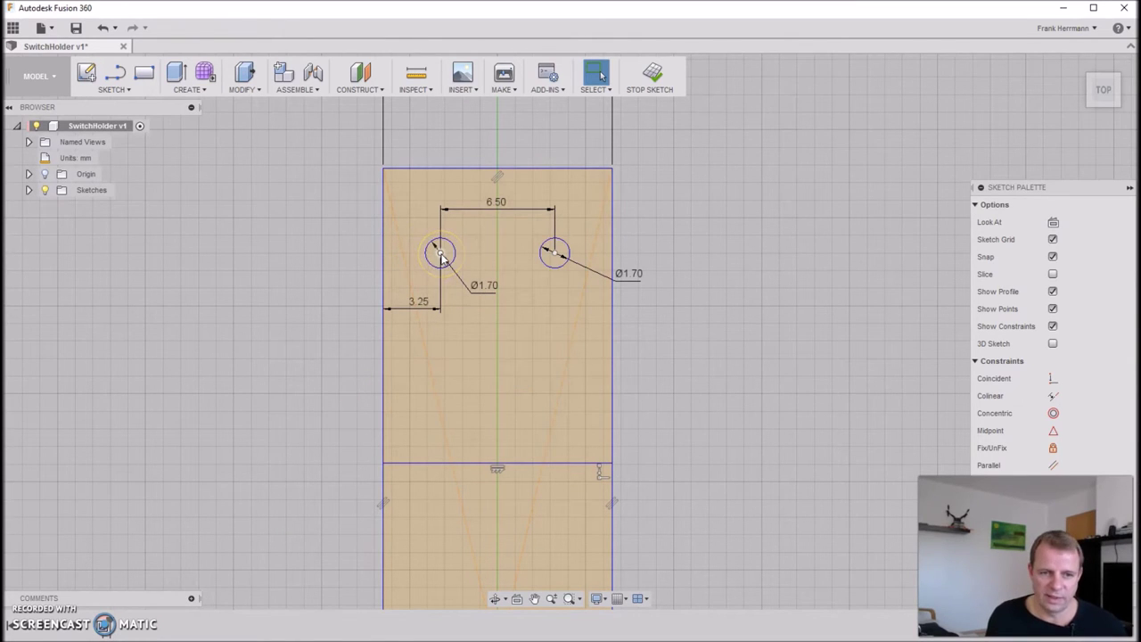
pyautogui.click(449, 182)
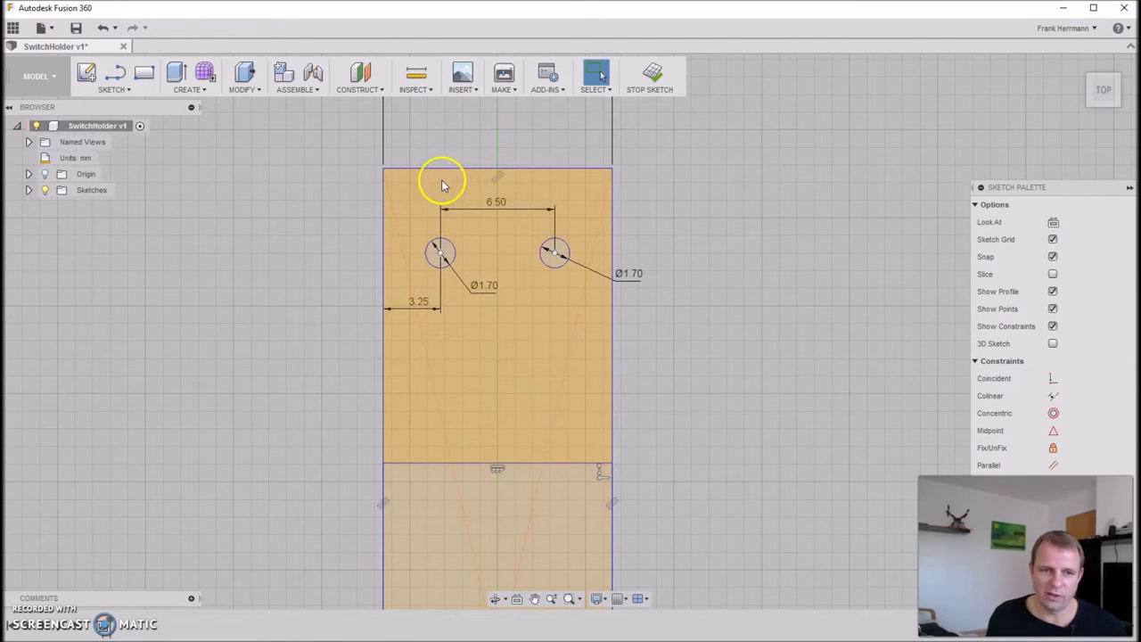
pyautogui.click(448, 176)
pyautogui.click(434, 261)
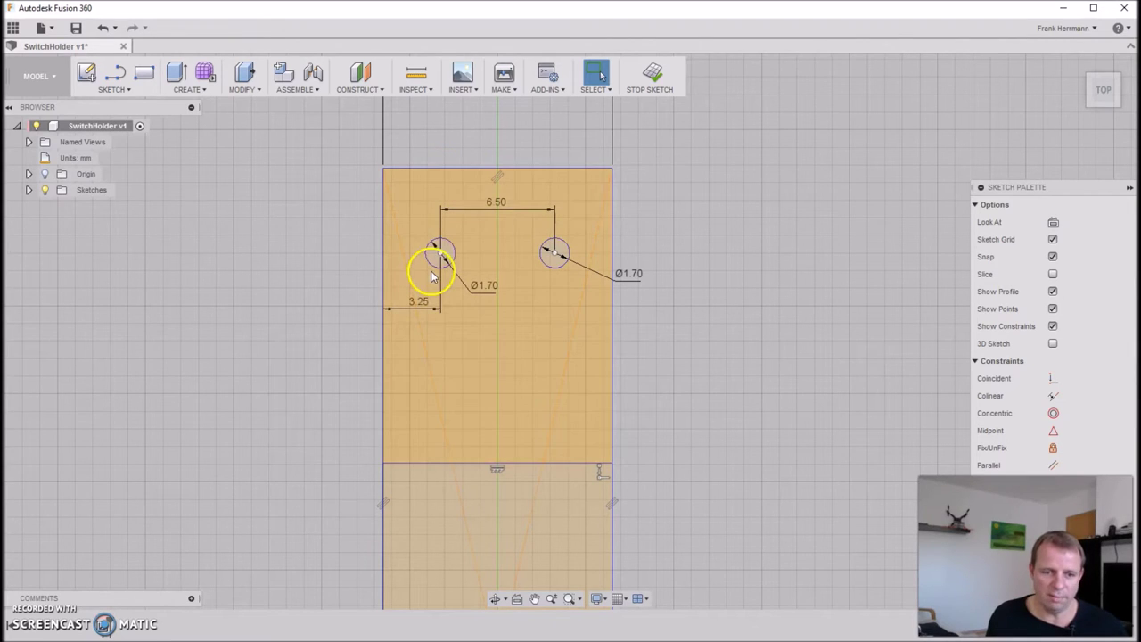
pyautogui.click(502, 444)
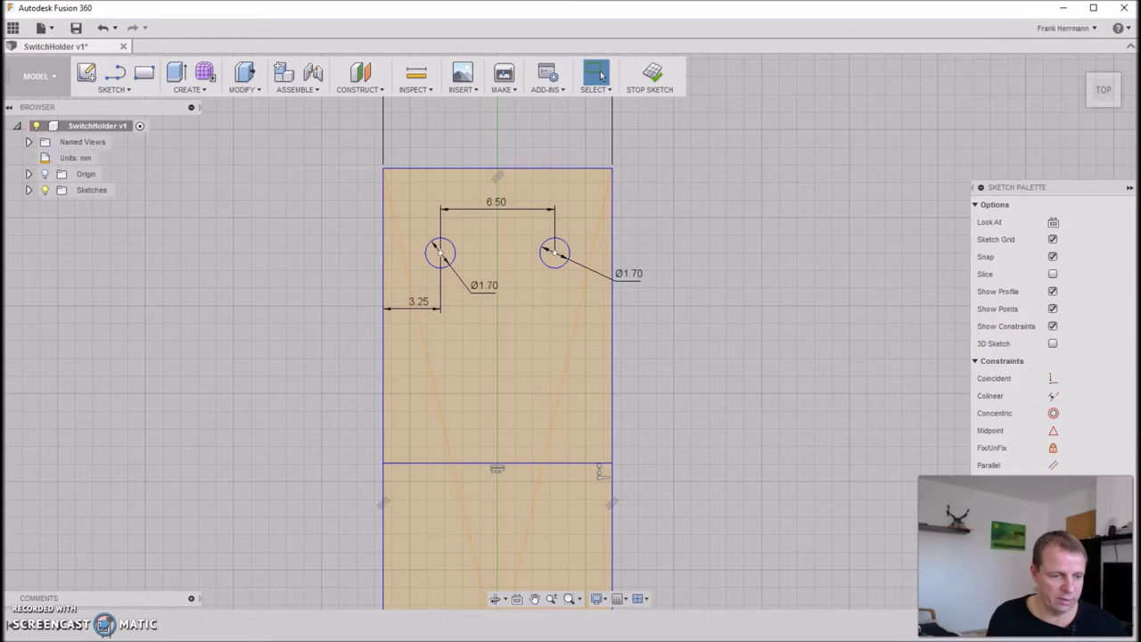
pyautogui.hotkey('alt', 'Tab')
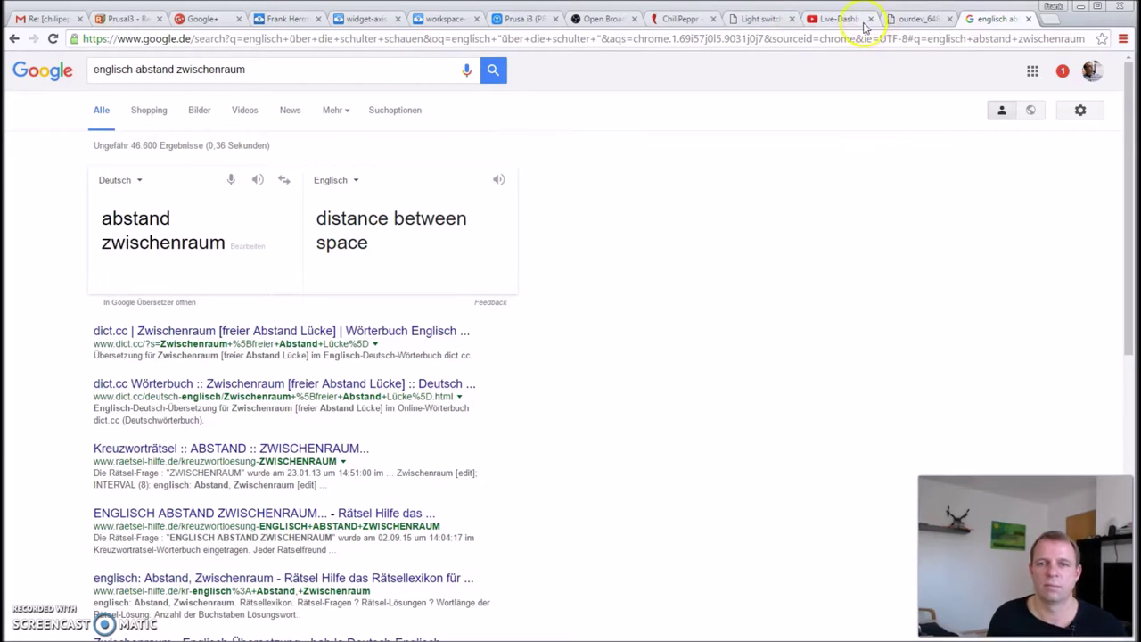
# Recheck the DMG-1203 datasheet drawing in Chrome and return to Fusion 360
pyautogui.click(926, 20)
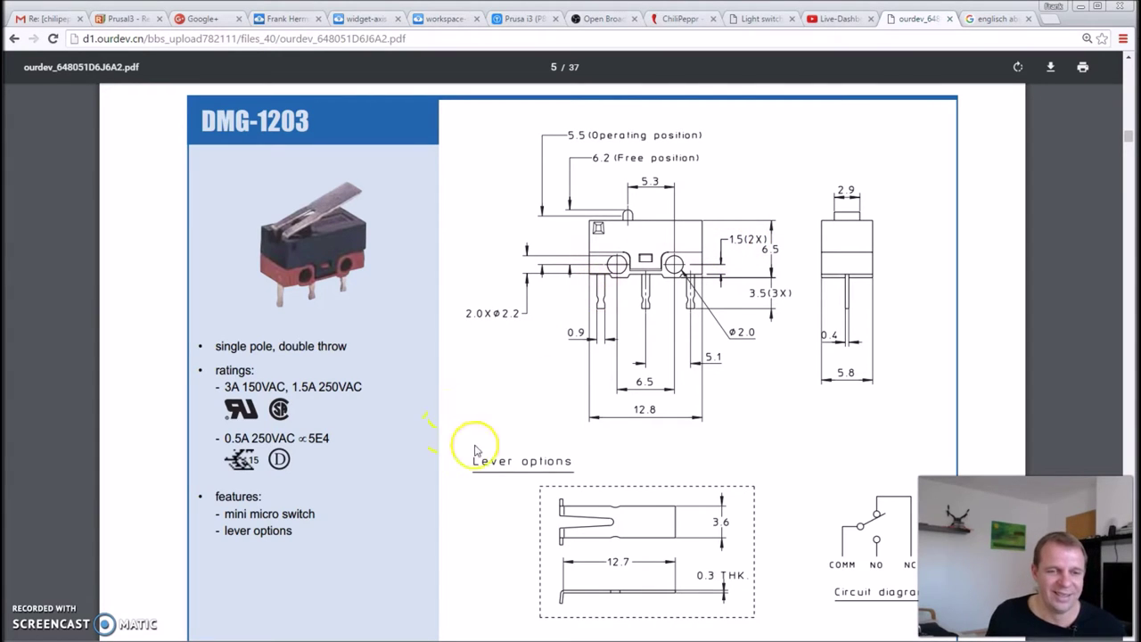
pyautogui.hotkey('alt', 'Tab')
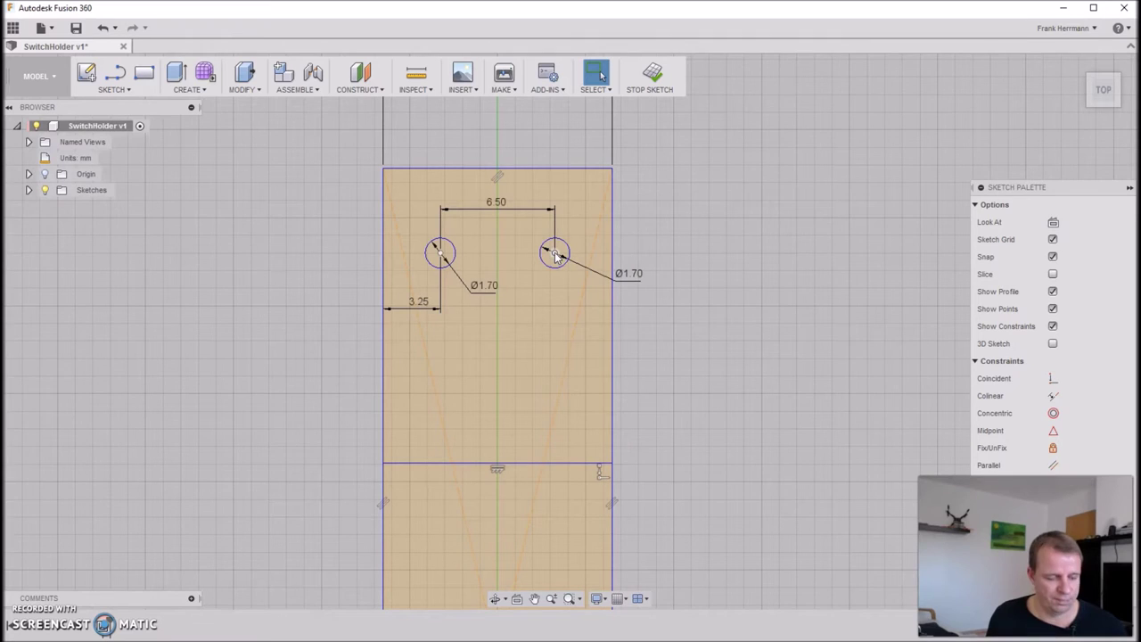
# Add a 4 mm dimension from the rectangle's top edge down to the hole centres
pyautogui.press('d')
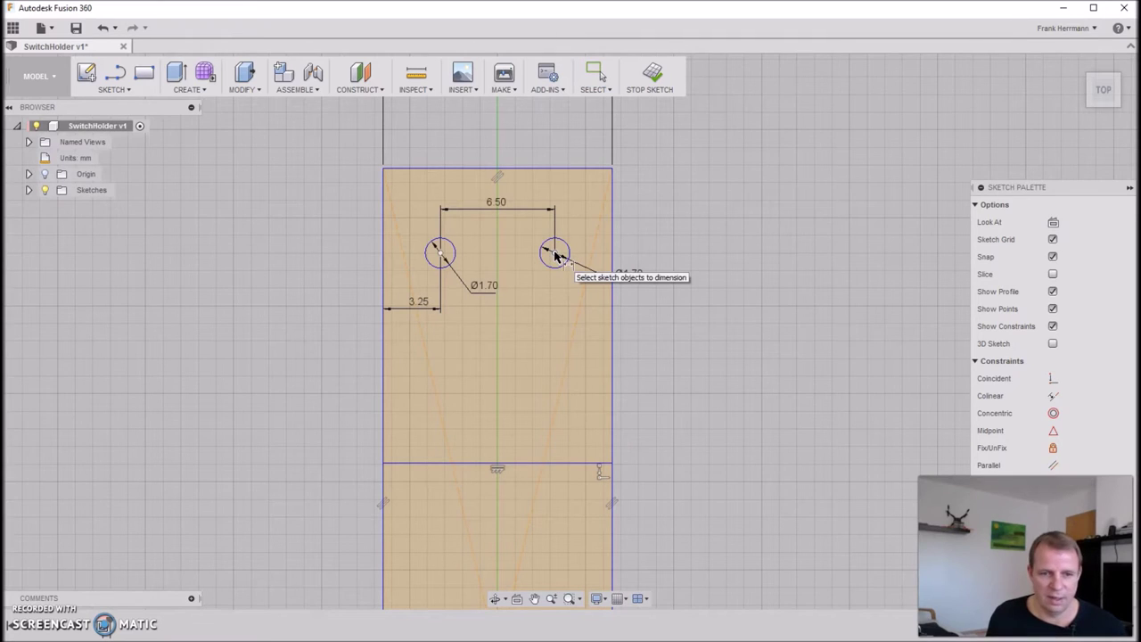
pyautogui.click(558, 170)
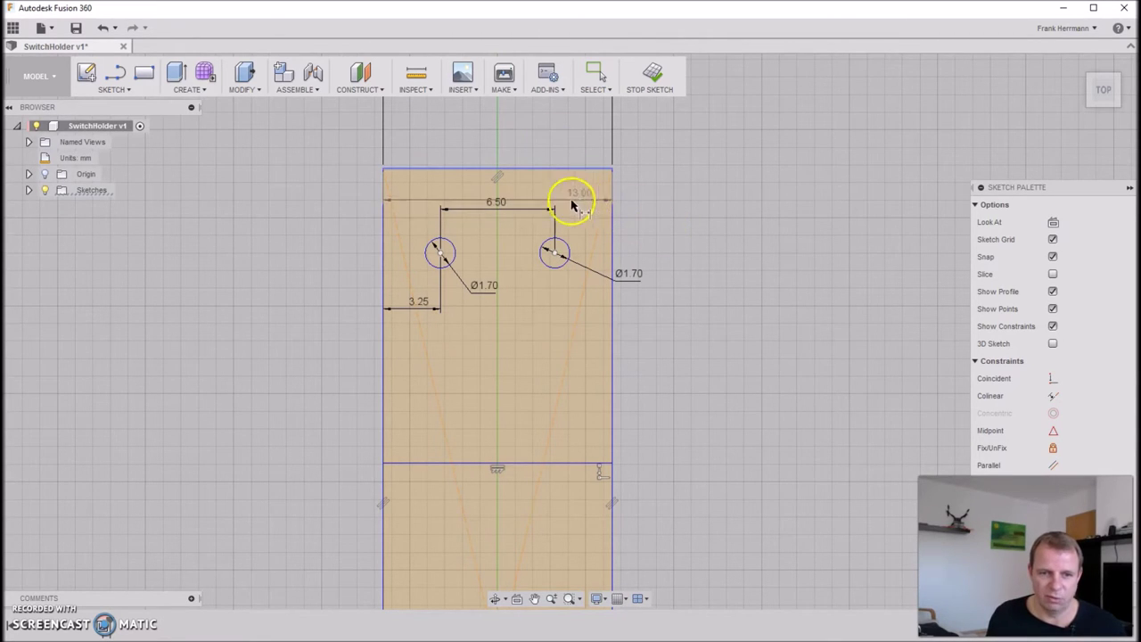
pyautogui.press('Escape')
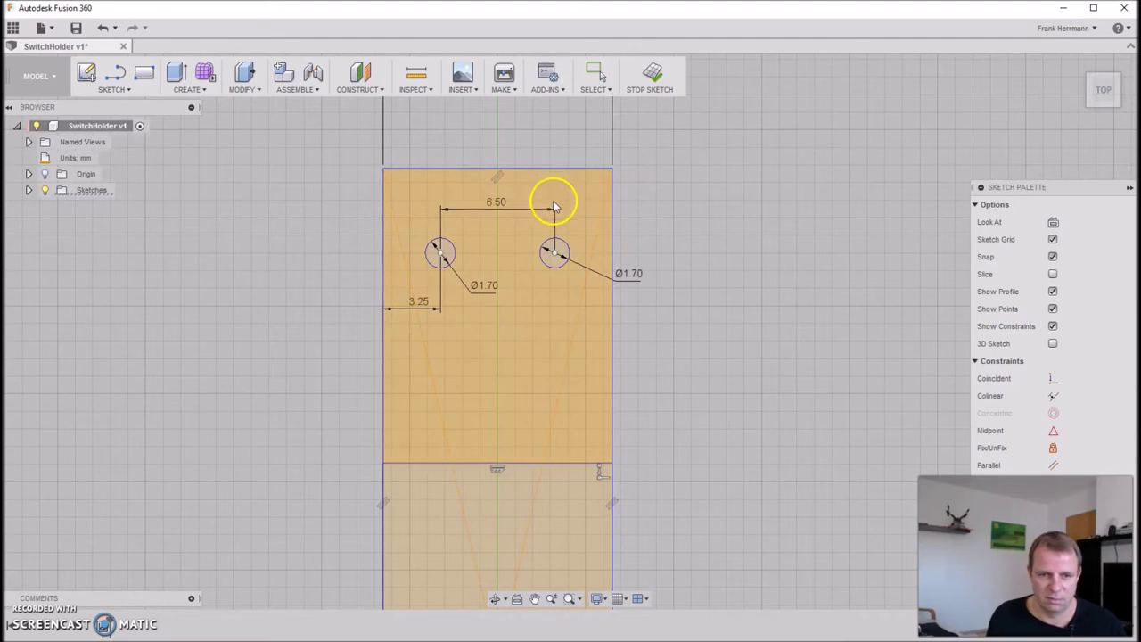
pyautogui.press('Escape')
pyautogui.press('d')
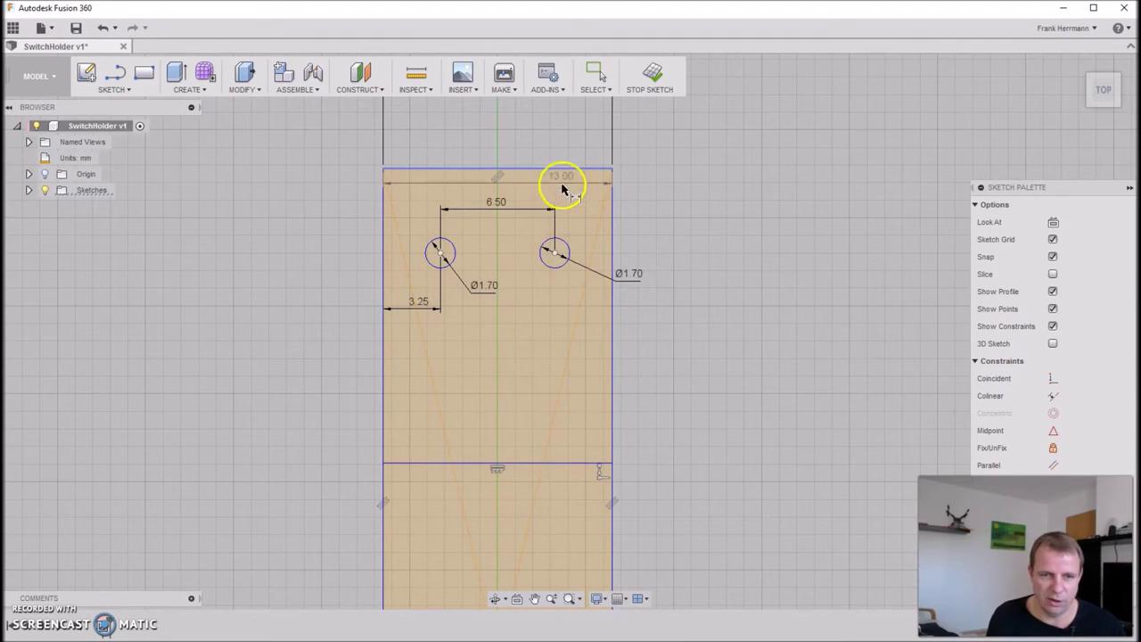
pyautogui.click(553, 170)
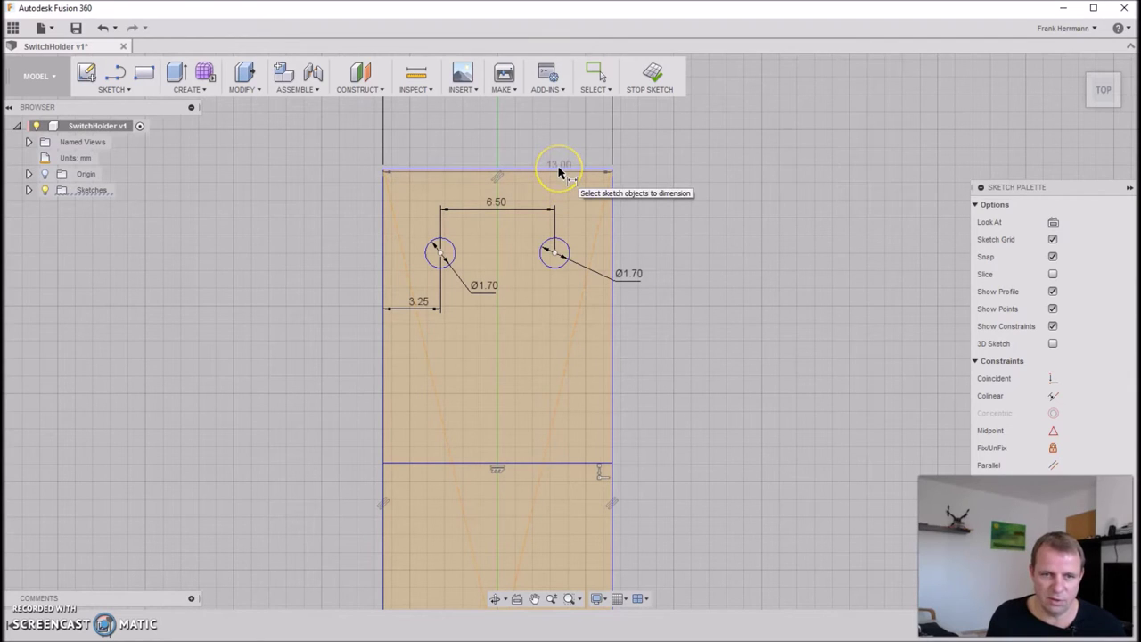
pyautogui.press('Escape')
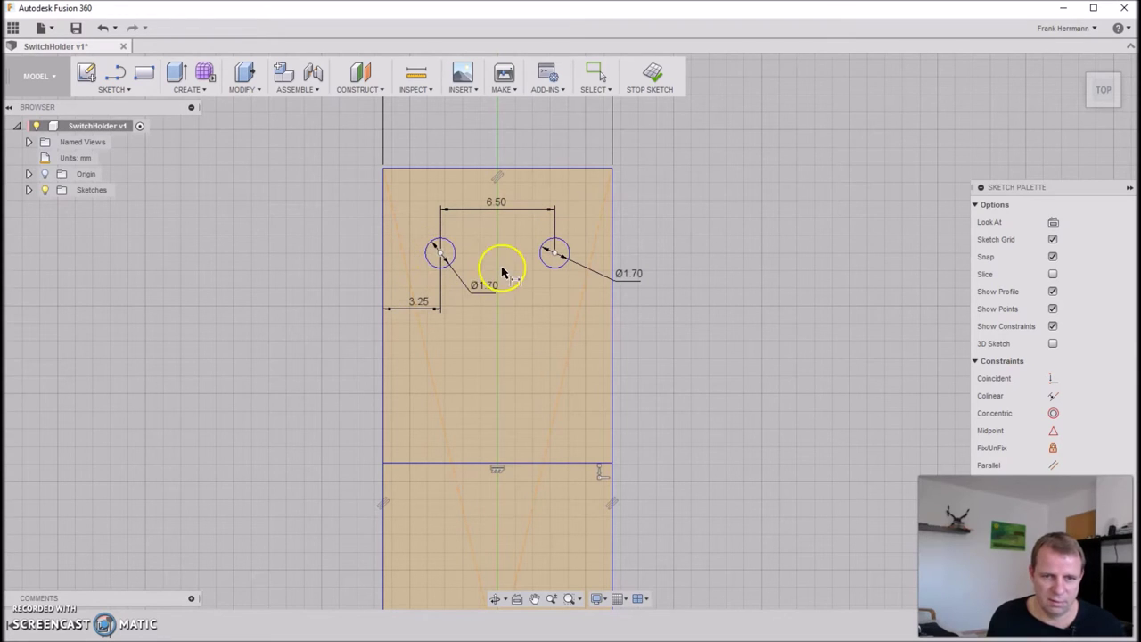
pyautogui.click(555, 254)
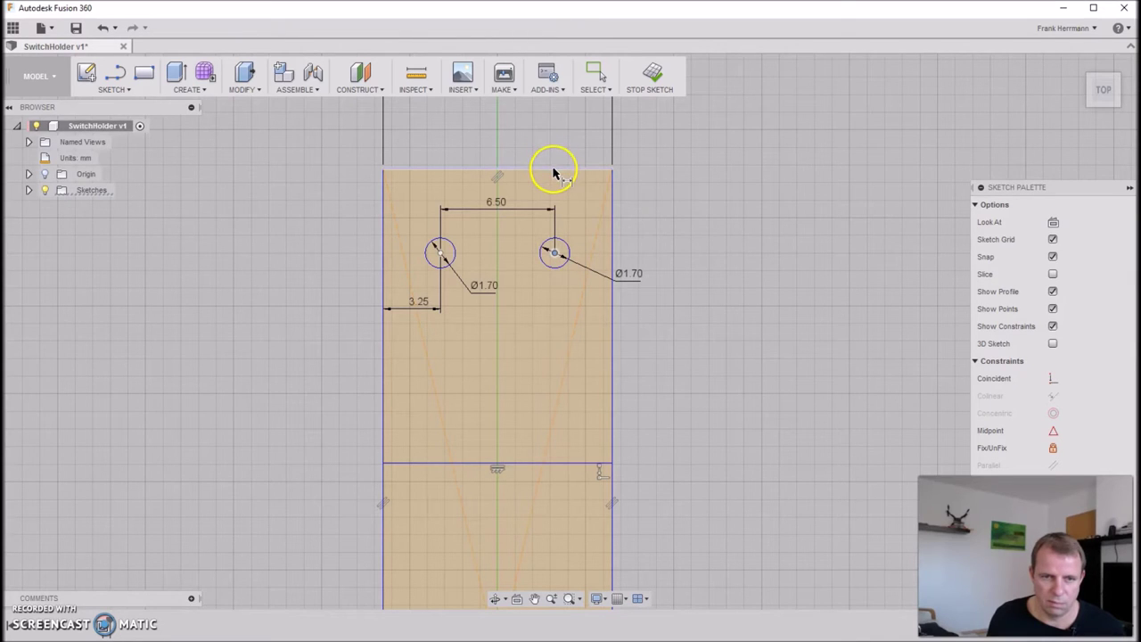
pyautogui.click(624, 216)
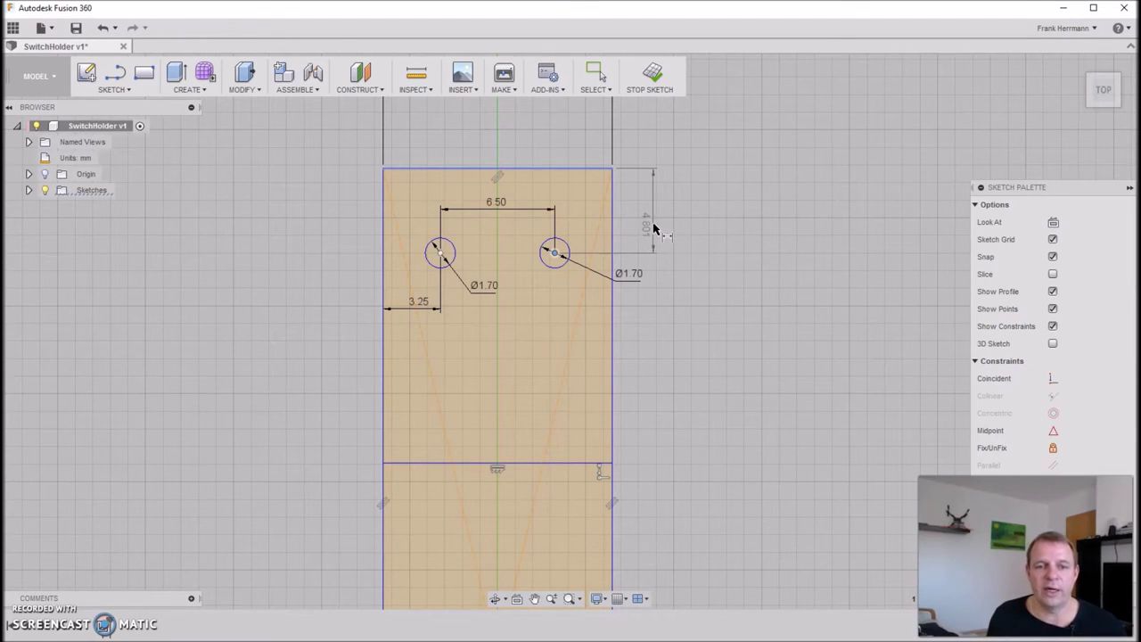
pyautogui.click(669, 219)
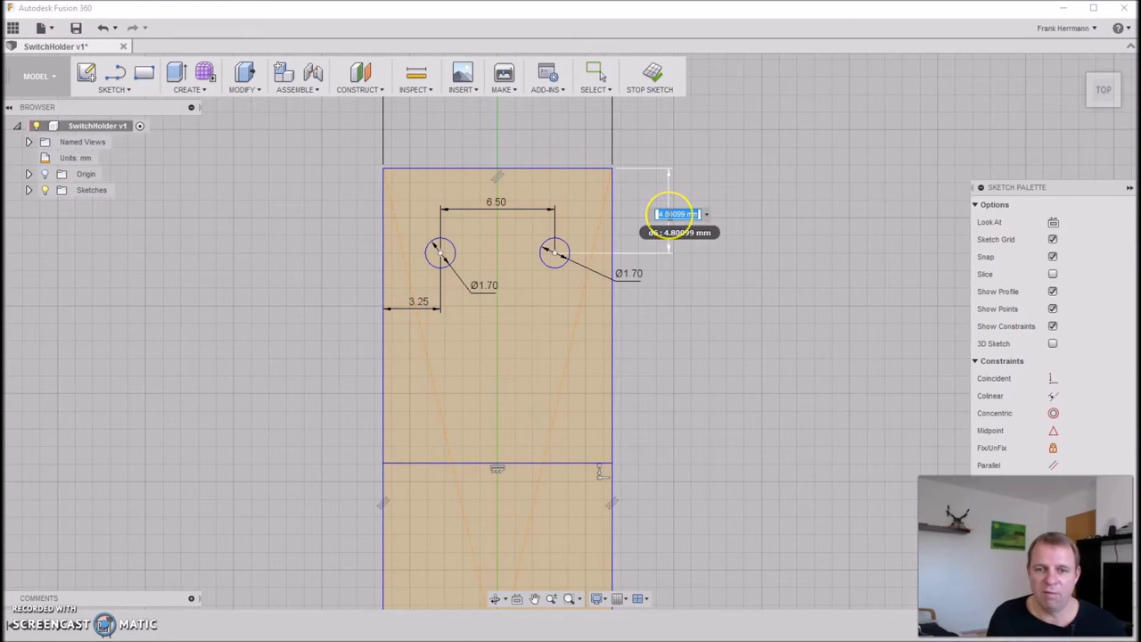
pyautogui.write('4')
pyautogui.press('Return')
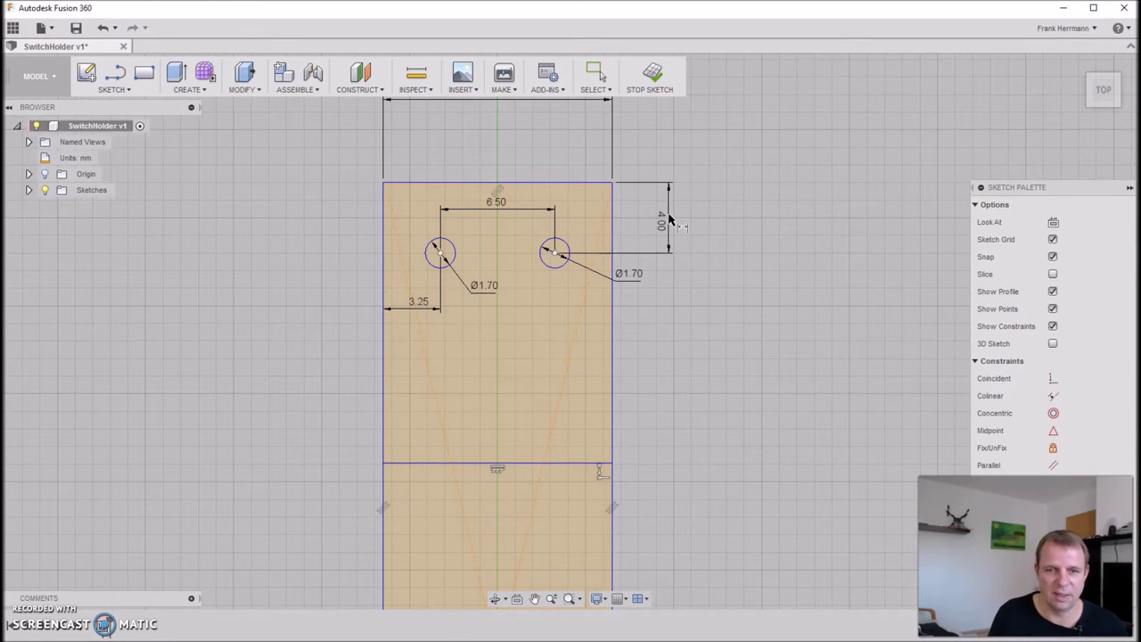
pyautogui.click(451, 263)
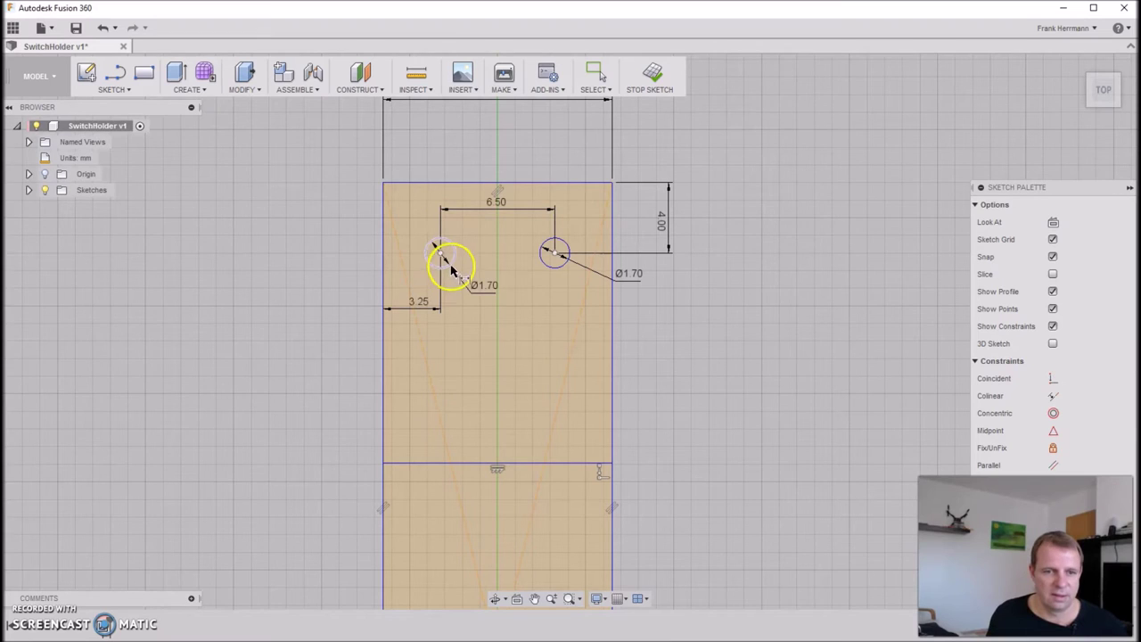
# Place the left hole's Ø1.70 diameter dimension, view the whole sketch, and finish it
pyautogui.click(467, 300)
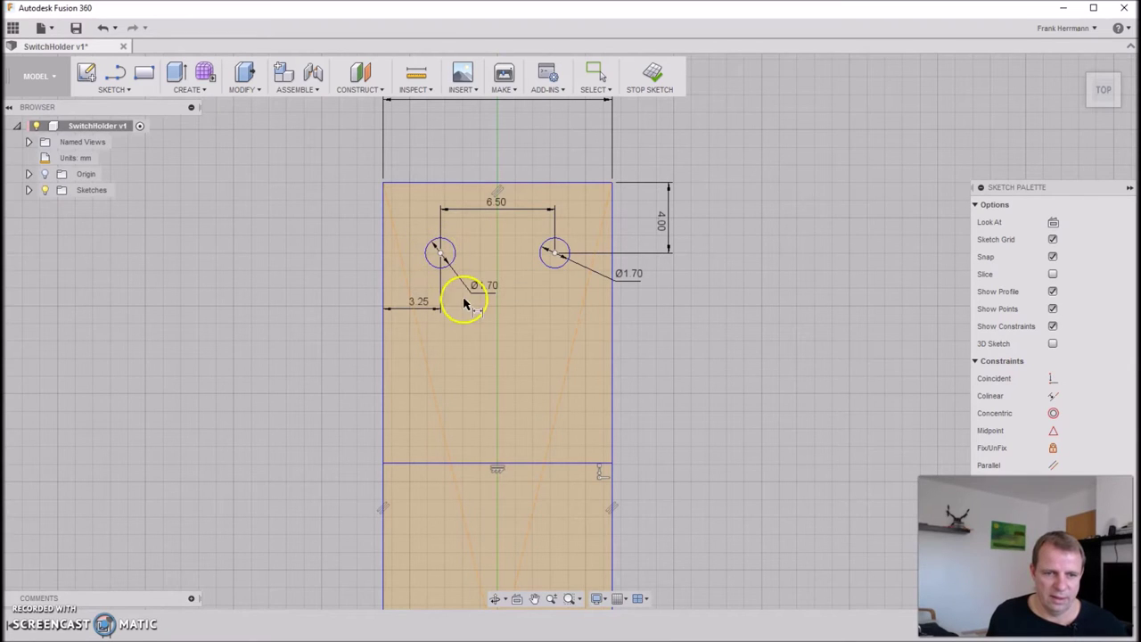
pyautogui.press('Return')
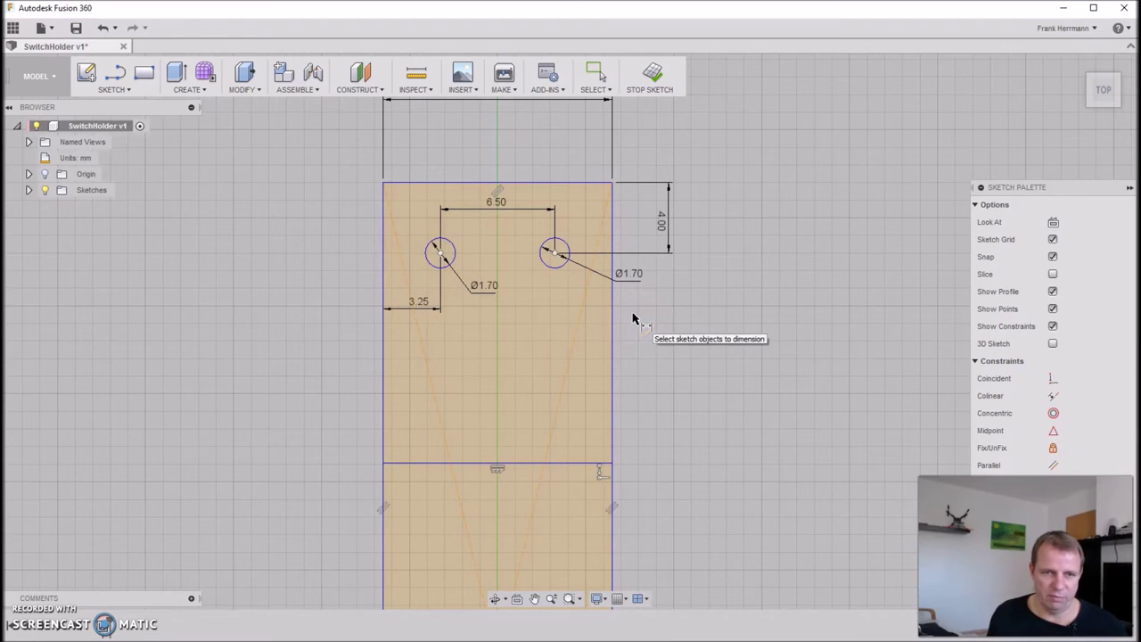
pyautogui.scroll(-5, 634, 318)
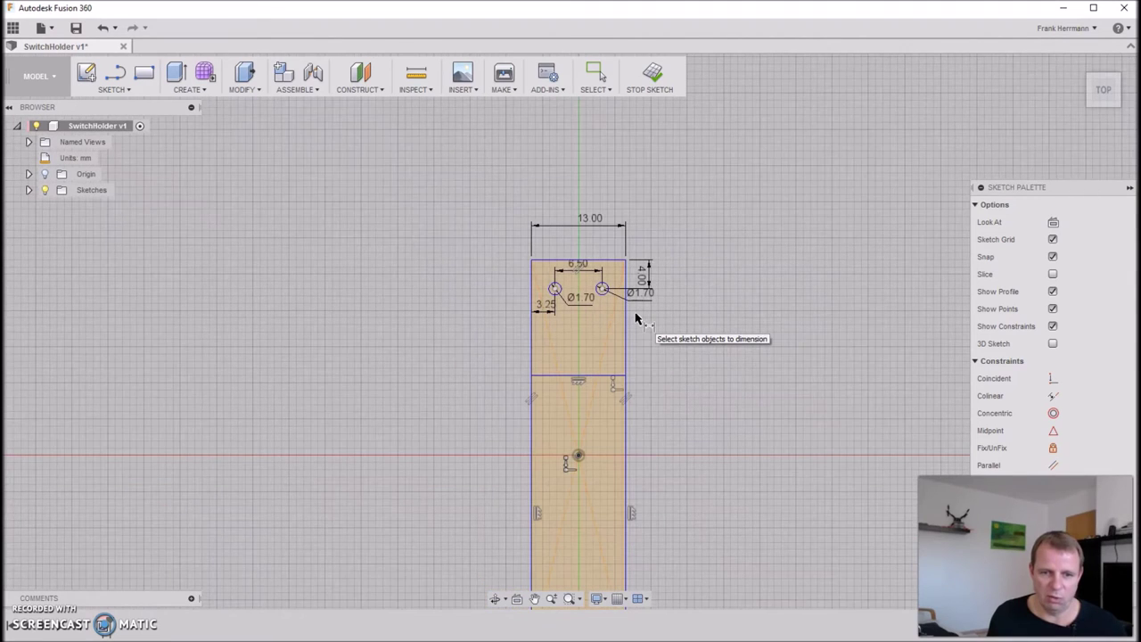
pyautogui.moveTo(649, 382); pyautogui.dragTo(647, 297, button='middle')
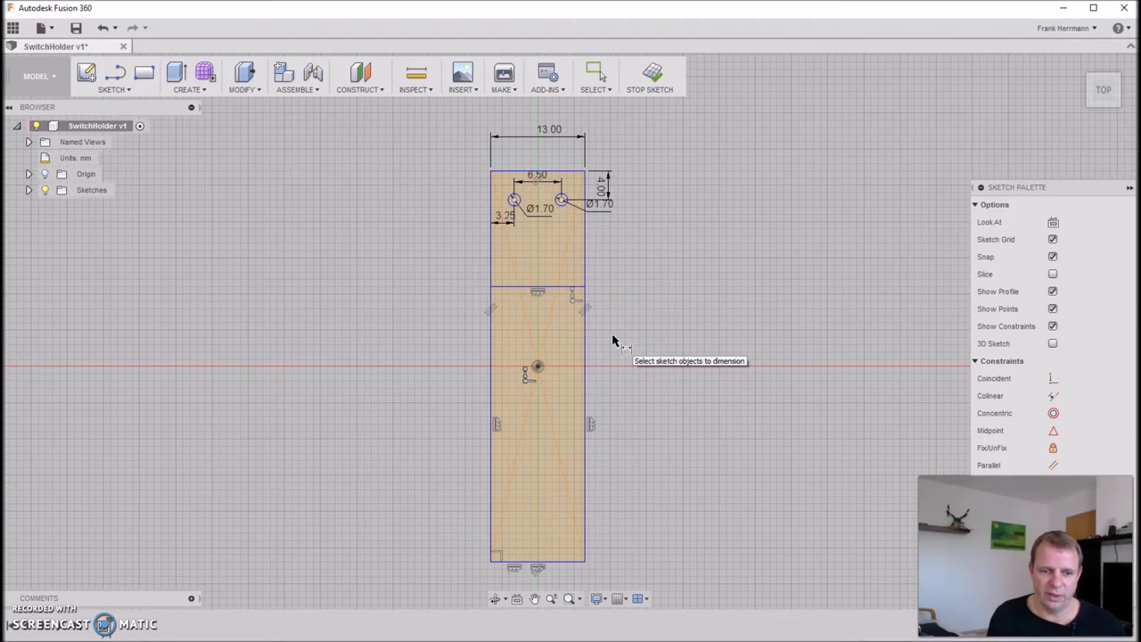
pyautogui.click(657, 79)
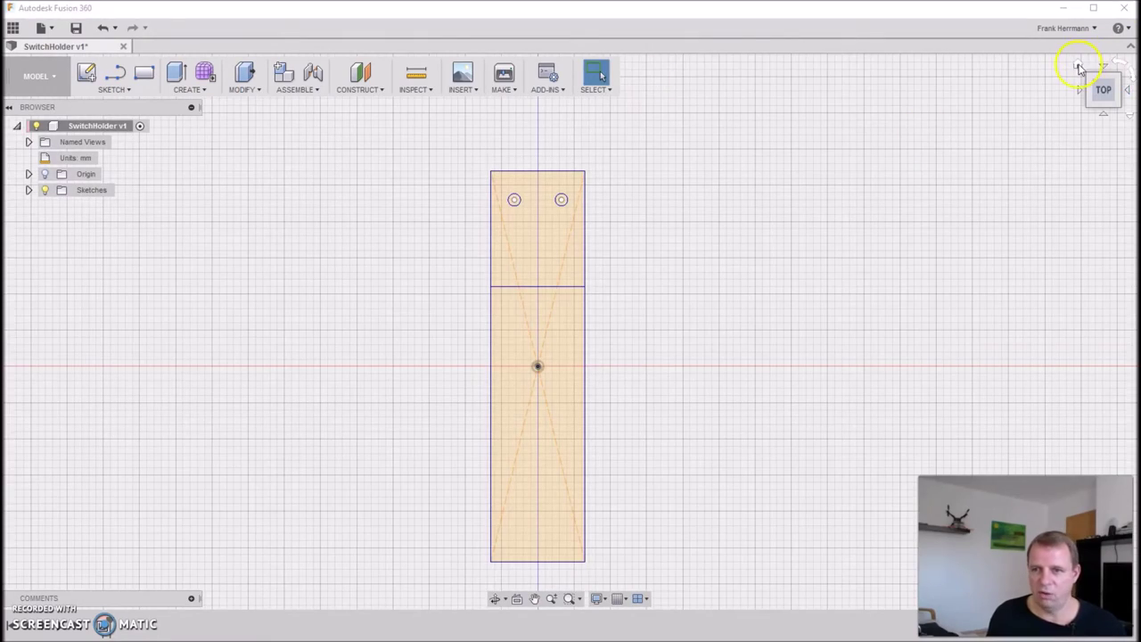
# Show the flat plate in the isometric home view and open the CREATE menu
pyautogui.click(1076, 68)
pyautogui.scroll(3, 740, 264)
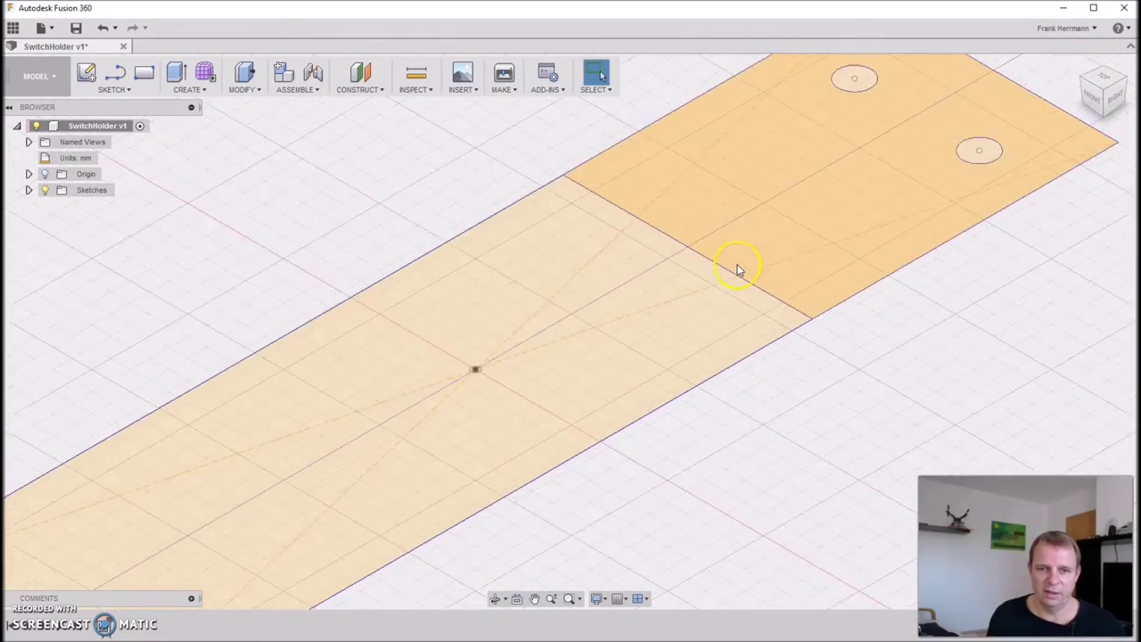
pyautogui.scroll(-5, 734, 265)
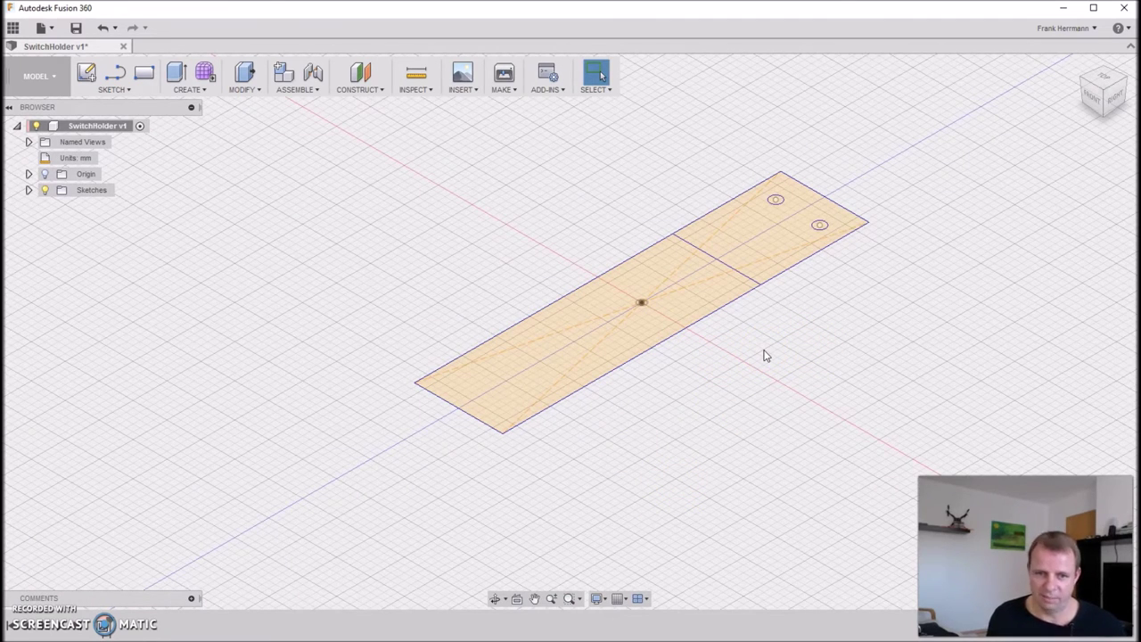
pyautogui.click(188, 91)
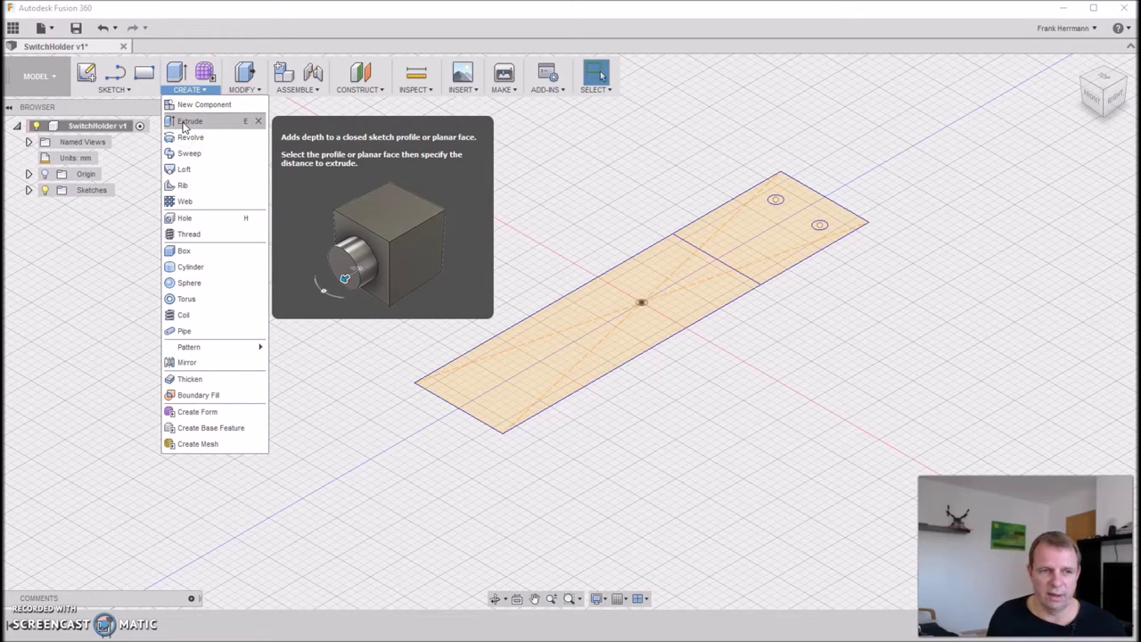
# Extrude the long lower sketch profile 9 mm upward as a new body
pyautogui.click(185, 123)
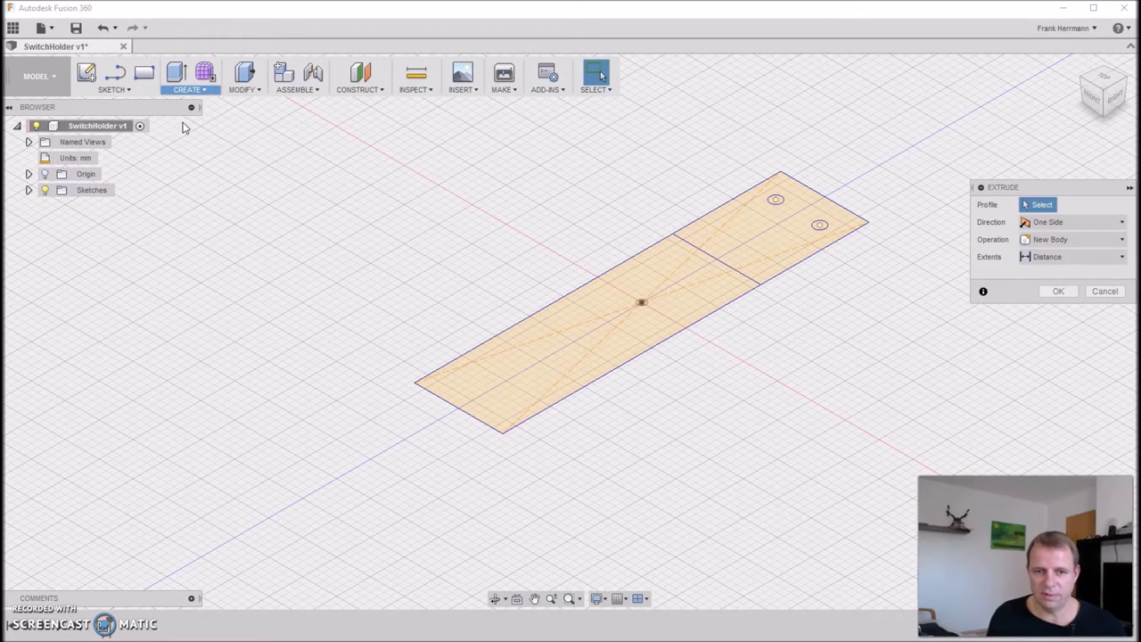
pyautogui.click(664, 274)
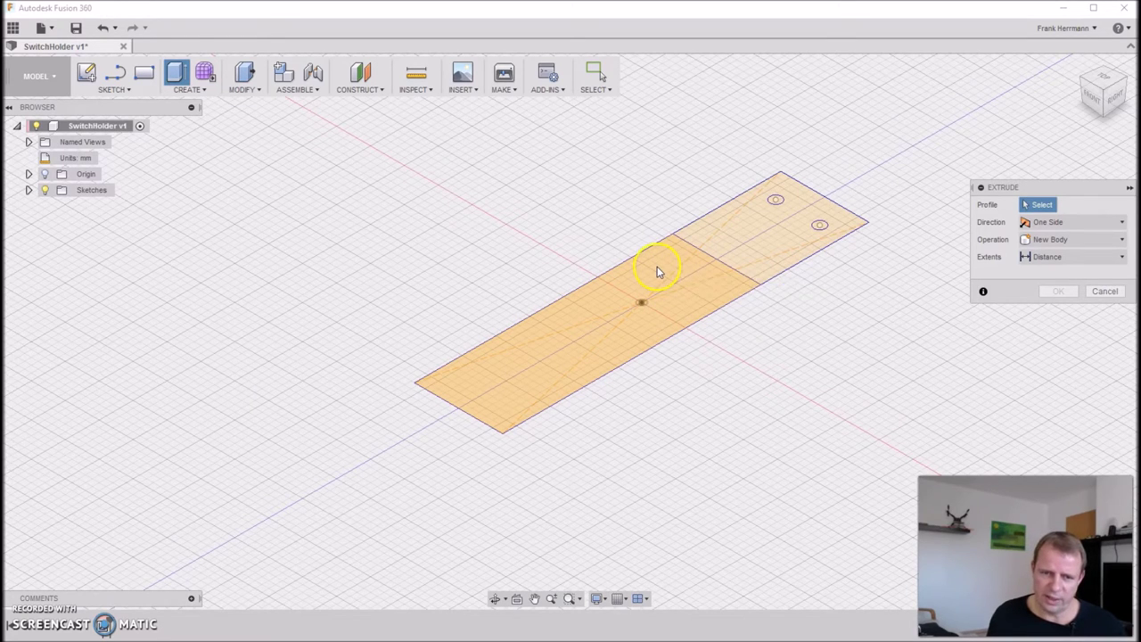
pyautogui.click(657, 272)
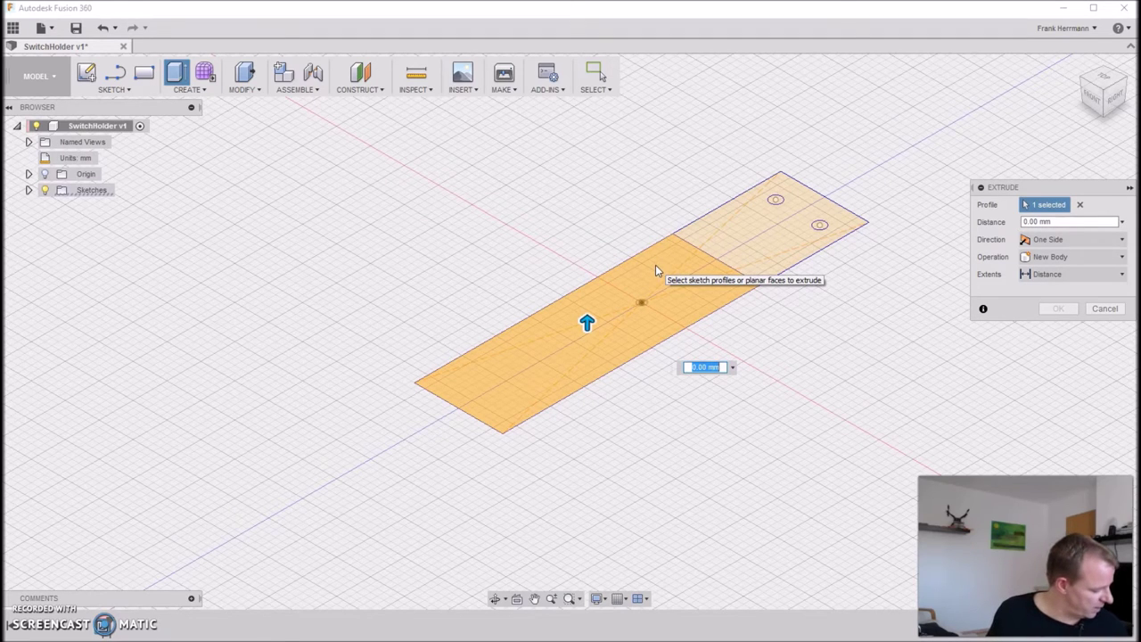
pyautogui.moveTo(584, 324); pyautogui.dragTo(556, 229)
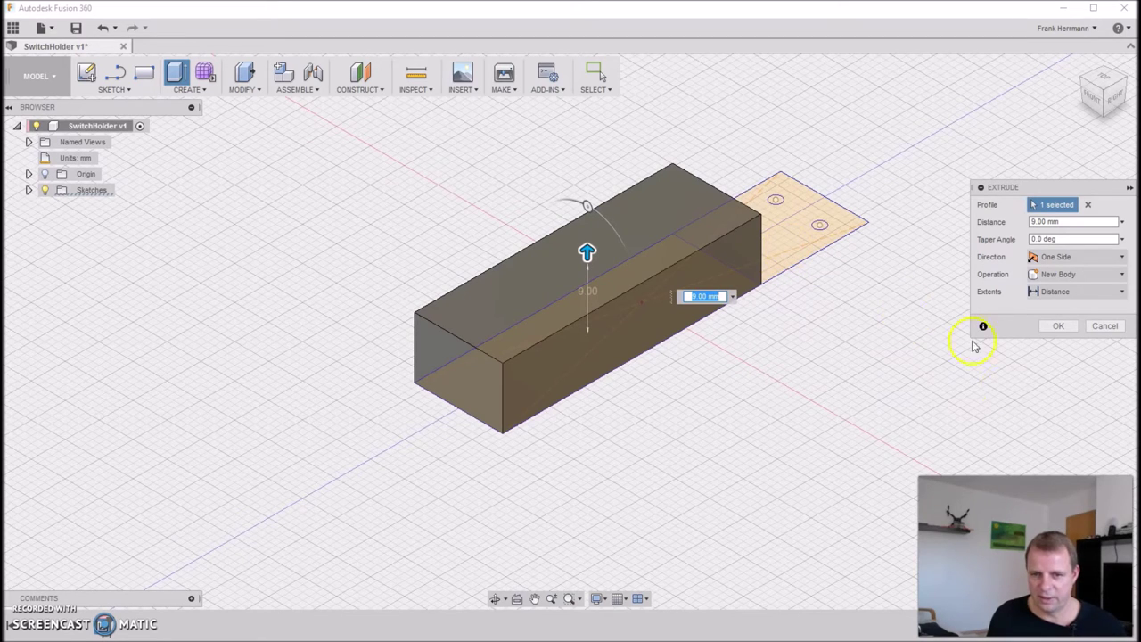
pyautogui.press('Return')
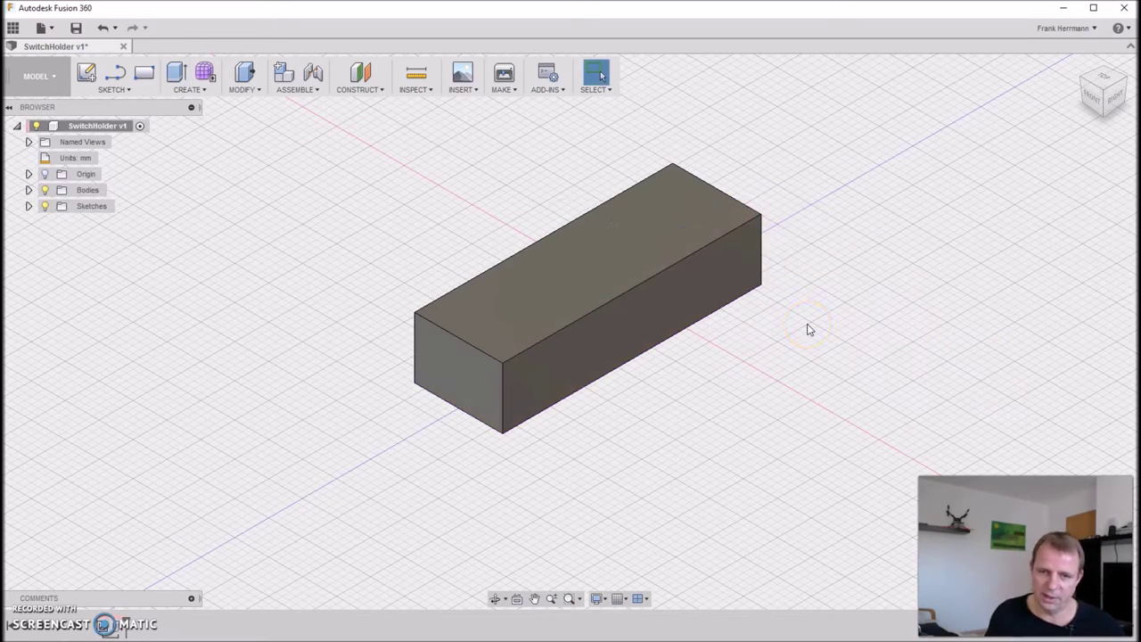
# Make Sketch1 visible again and extrude the holed tab profile 5 mm
pyautogui.click(27, 207)
pyautogui.click(58, 222)
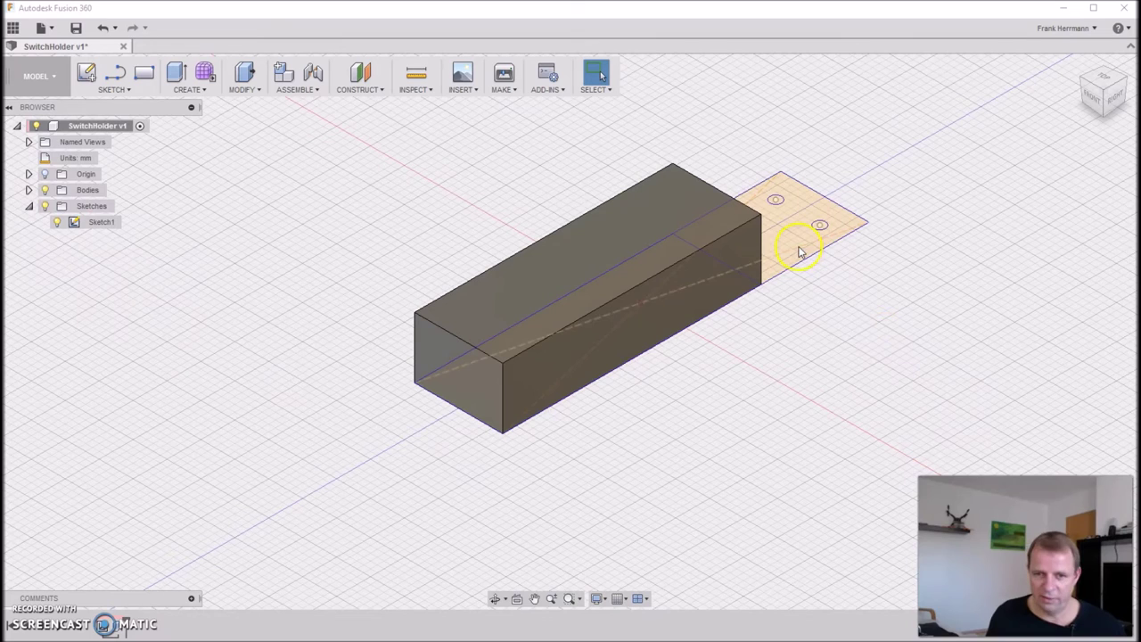
pyautogui.press('e')
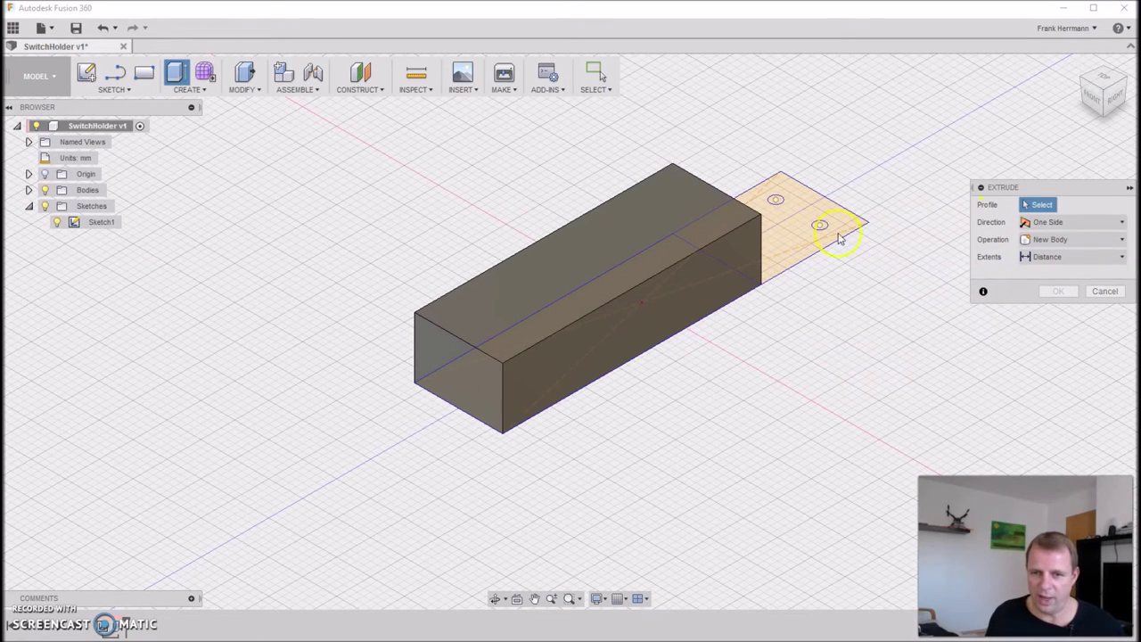
pyautogui.click(790, 246)
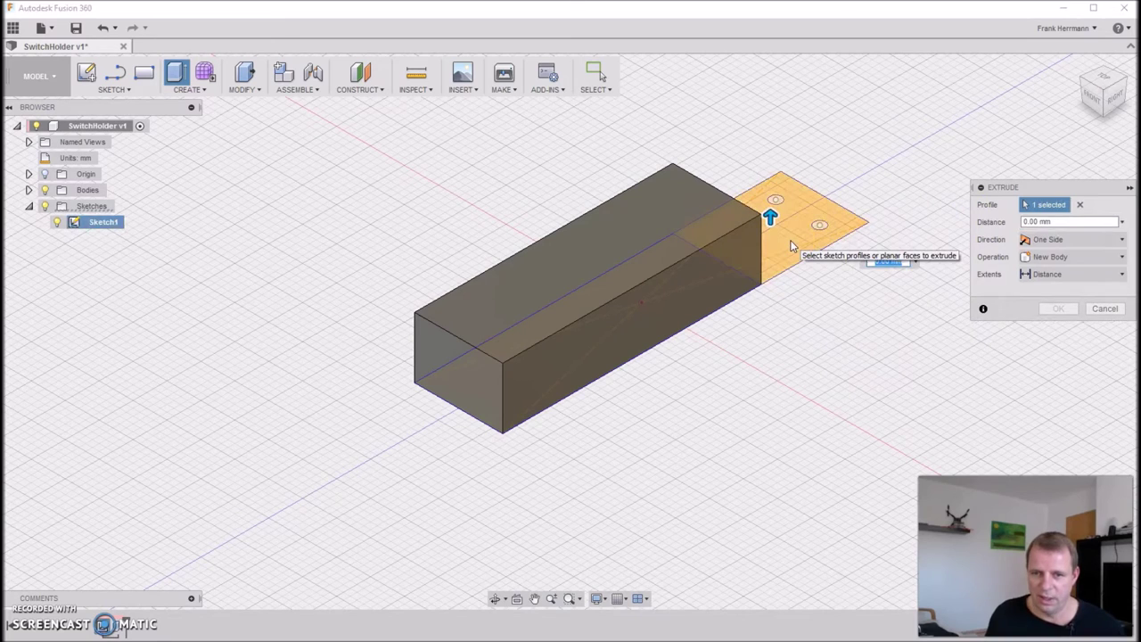
pyautogui.click(917, 308)
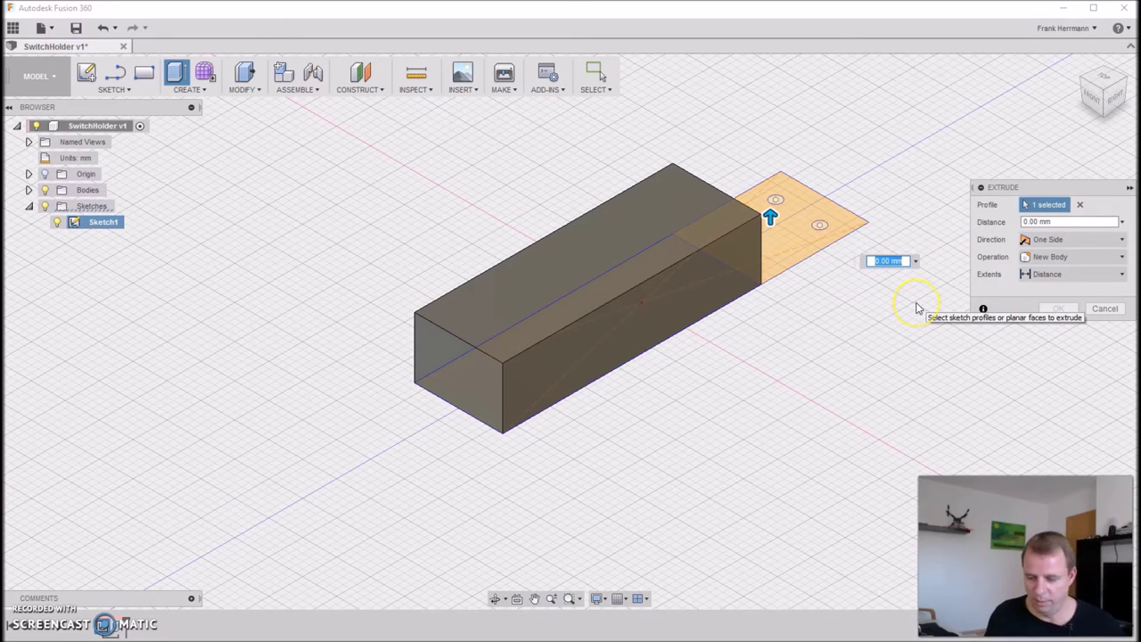
pyautogui.write('5')
pyautogui.press('Return')
# Finish the tab extrusion and inspect the body's lower side face
pyautogui.click(933, 343)
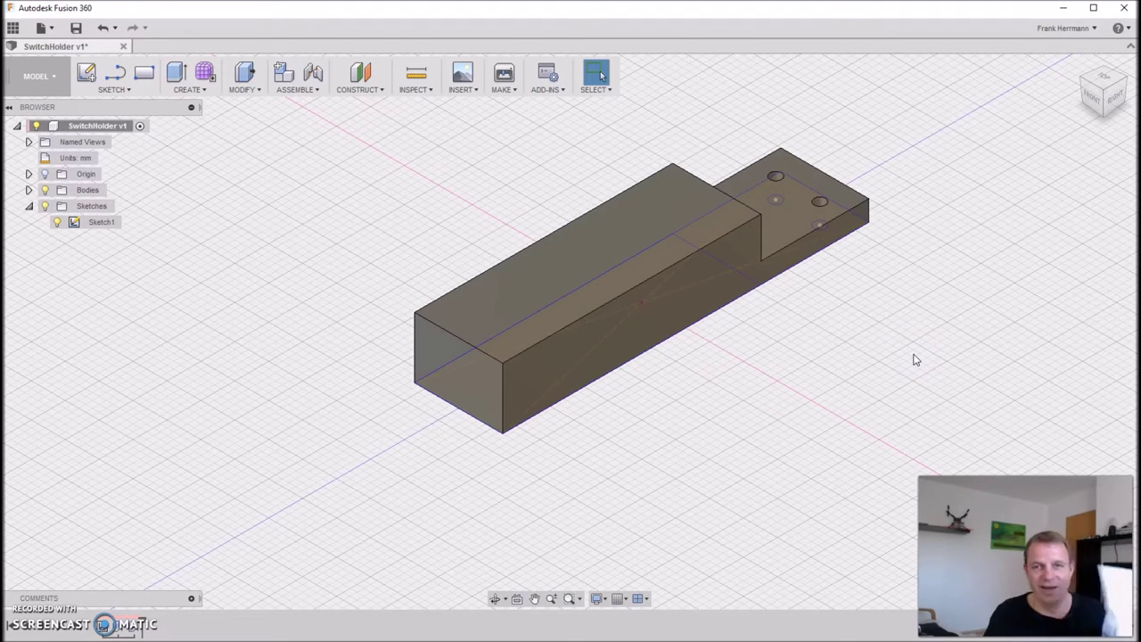
pyautogui.click(963, 404)
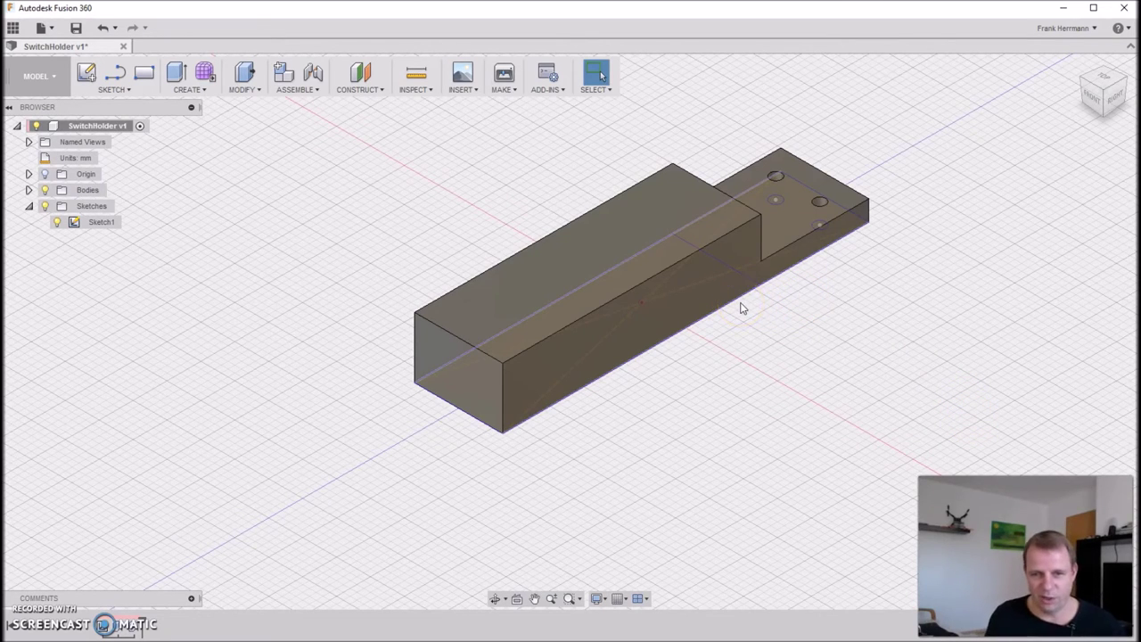
pyautogui.click(535, 407)
pyautogui.click(873, 358)
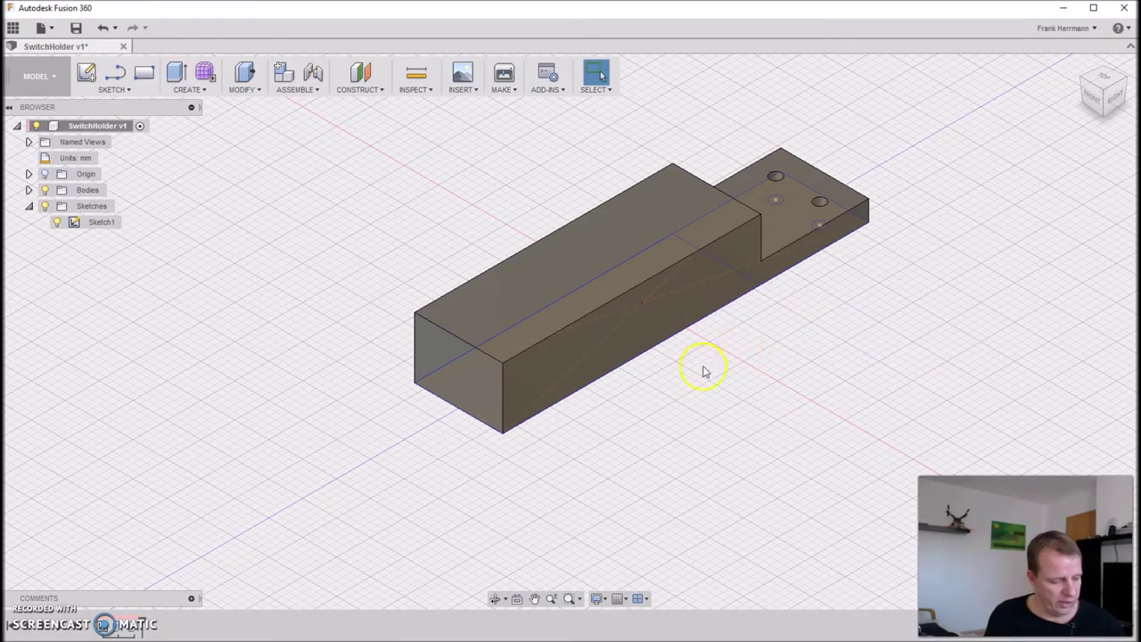
pyautogui.moveTo(707, 383)
pyautogui.keyDown('shift'); pyautogui.mouseDown(button='middle')
pyautogui.moveTo(701, 400)
pyautogui.moveTo(847, 330)
pyautogui.moveTo(776, 390)
pyautogui.moveTo(688, 362)
pyautogui.moveTo(660, 369)
pyautogui.moveTo(759, 380)
pyautogui.moveTo(683, 369)
pyautogui.moveTo(734, 347)
pyautogui.moveTo(698, 392)
pyautogui.moveTo(703, 369)
pyautogui.moveTo(726, 364)
pyautogui.moveTo(721, 375)
pyautogui.moveTo(650, 370)
pyautogui.moveTo(725, 344)
pyautogui.moveTo(721, 369)
pyautogui.moveTo(692, 374)
pyautogui.moveTo(709, 362)
pyautogui.mouseUp(button='middle'); pyautogui.keyUp('shift')
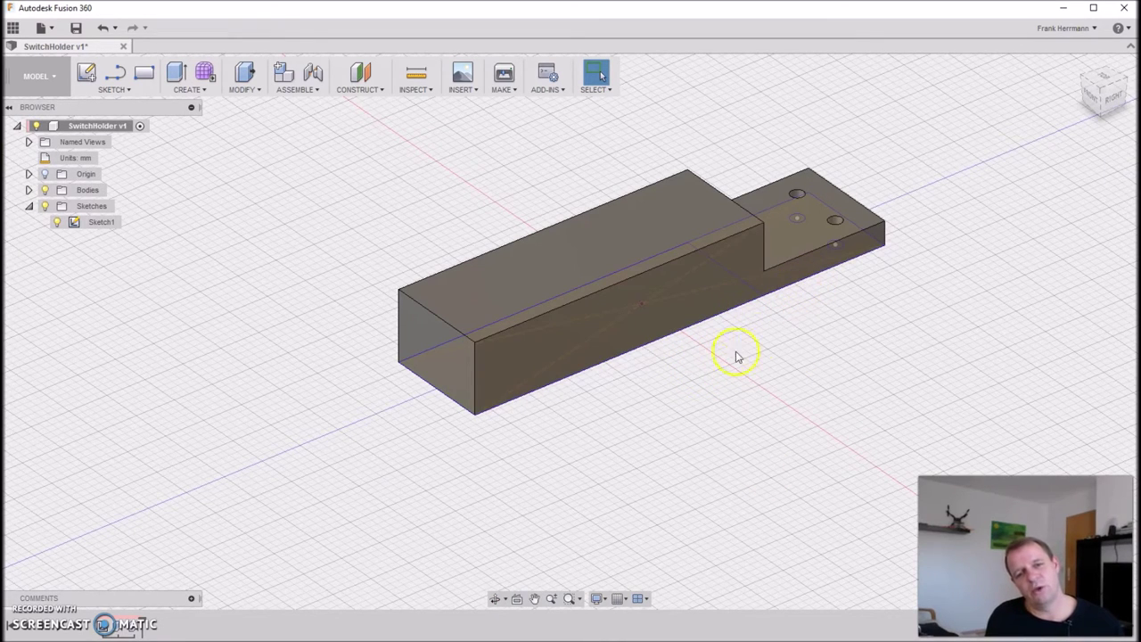
pyautogui.moveTo(731, 370)
pyautogui.keyDown('shift'); pyautogui.mouseDown(button='middle')
pyautogui.moveTo(795, 407)
pyautogui.moveTo(818, 375)
pyautogui.moveTo(830, 376)
pyautogui.moveTo(701, 374)
pyautogui.moveTo(772, 354)
pyautogui.moveTo(733, 373)
pyautogui.mouseUp(button='middle'); pyautogui.keyUp('shift')
pyautogui.press('Escape')
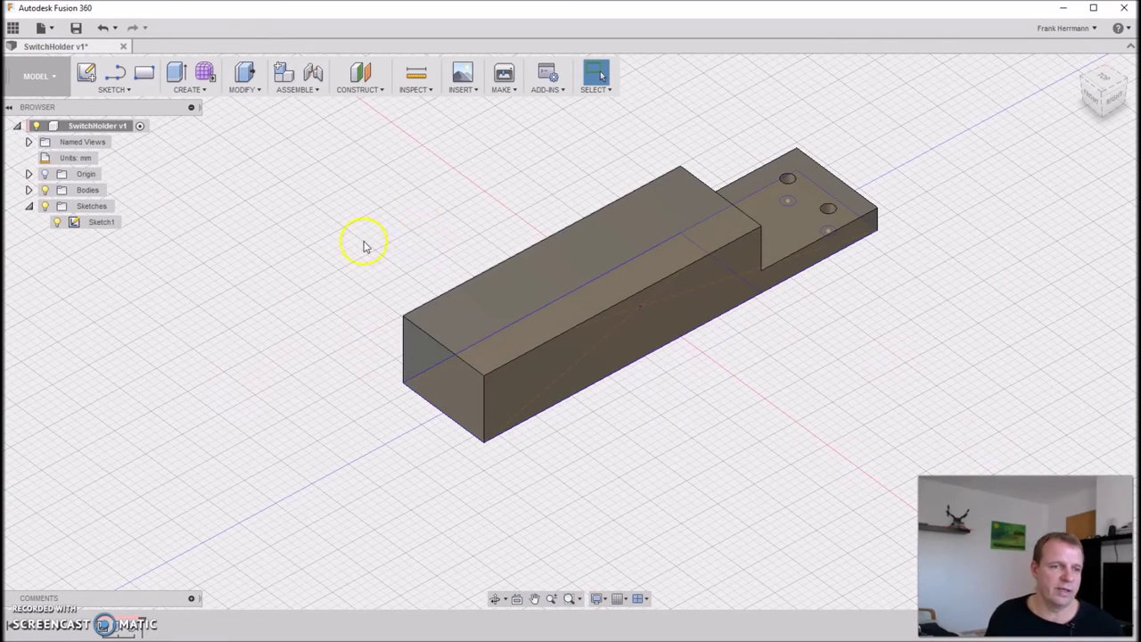
# Start a new sketch on the block's top face and pick the 2-point rectangle tool
pyautogui.click(86, 75)
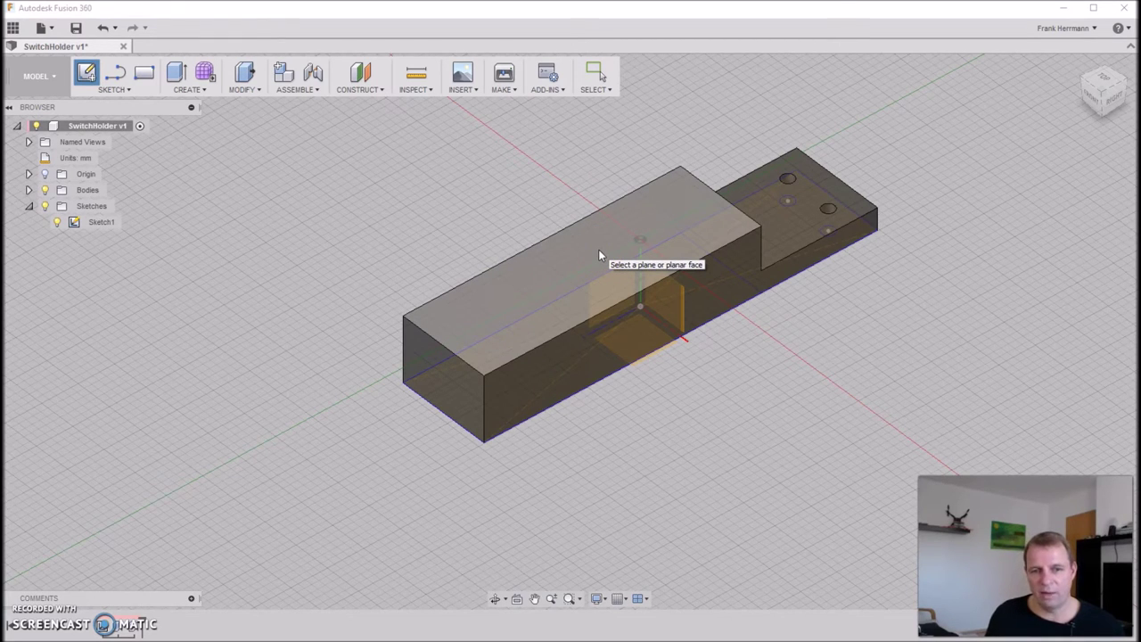
pyautogui.click(598, 249)
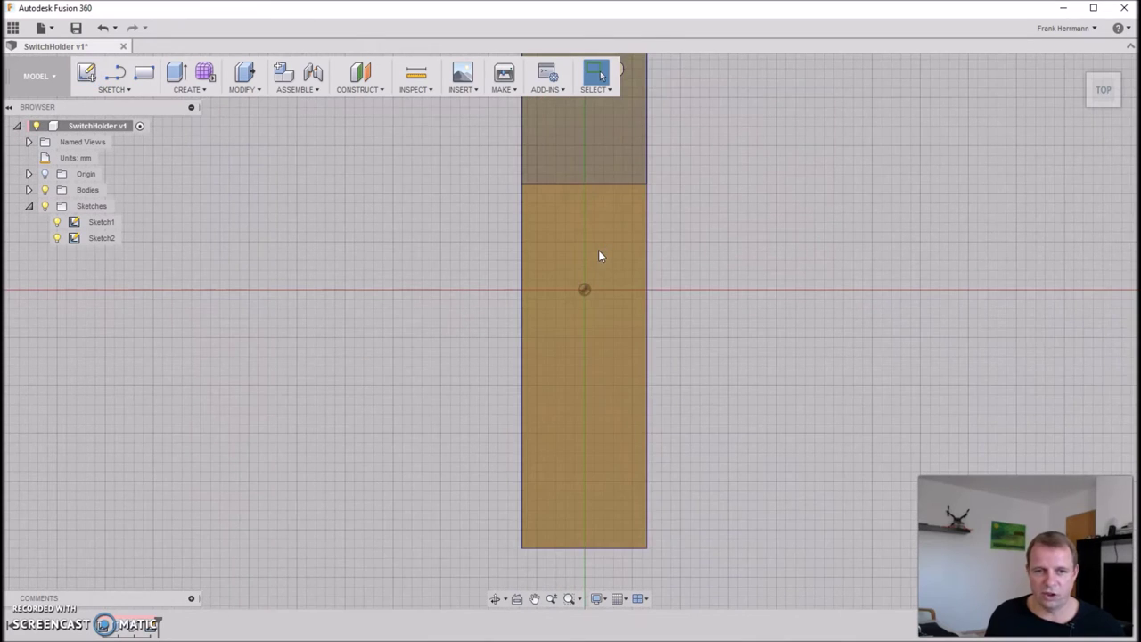
pyautogui.click(583, 393)
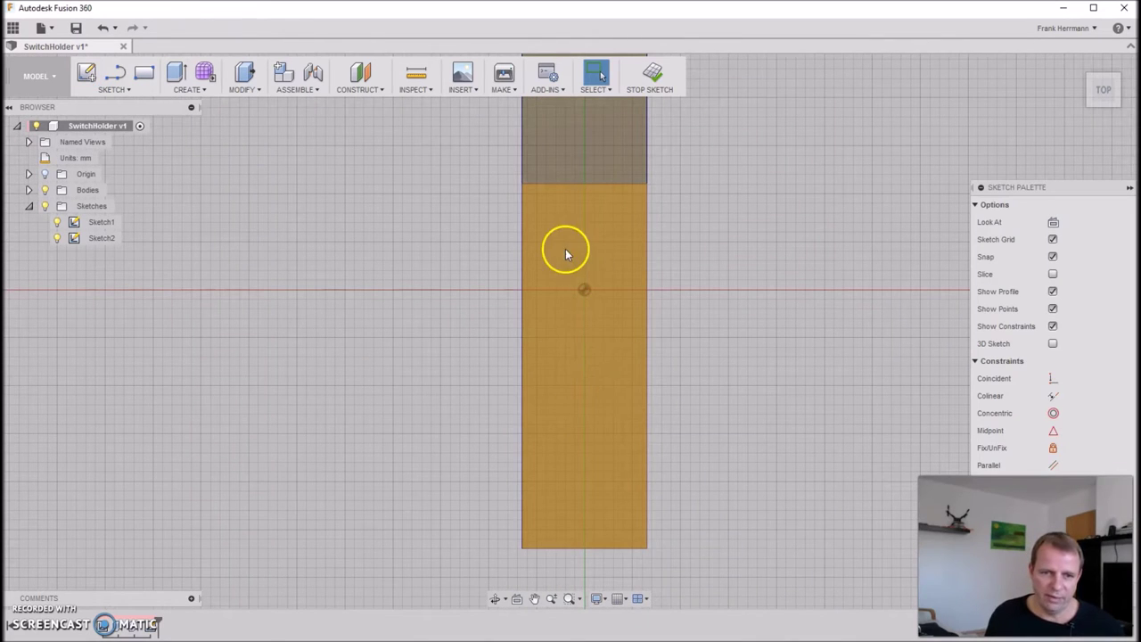
pyautogui.click(131, 90)
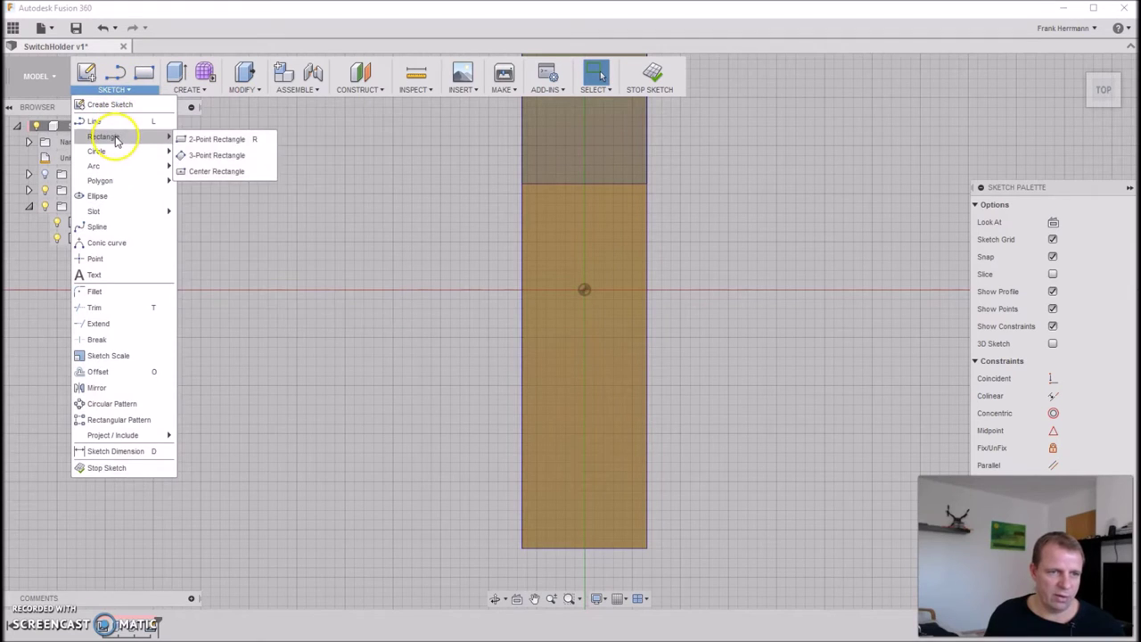
pyautogui.click(189, 138)
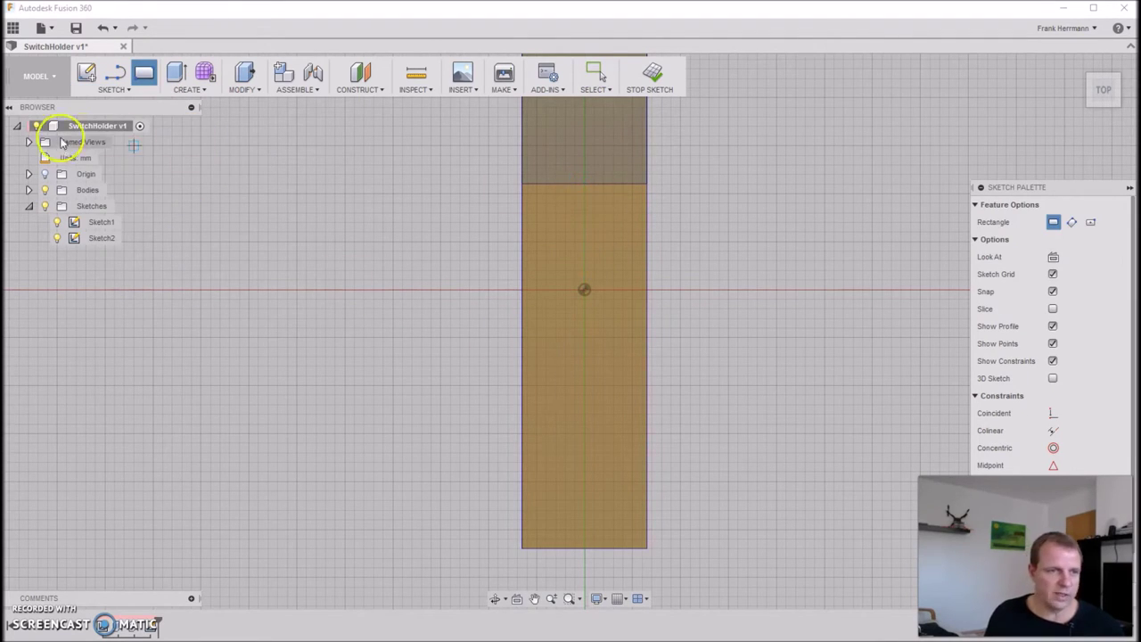
# Try a center rectangle on the face's top edge, then cancel it
pyautogui.click(116, 89)
pyautogui.moveTo(126, 155)
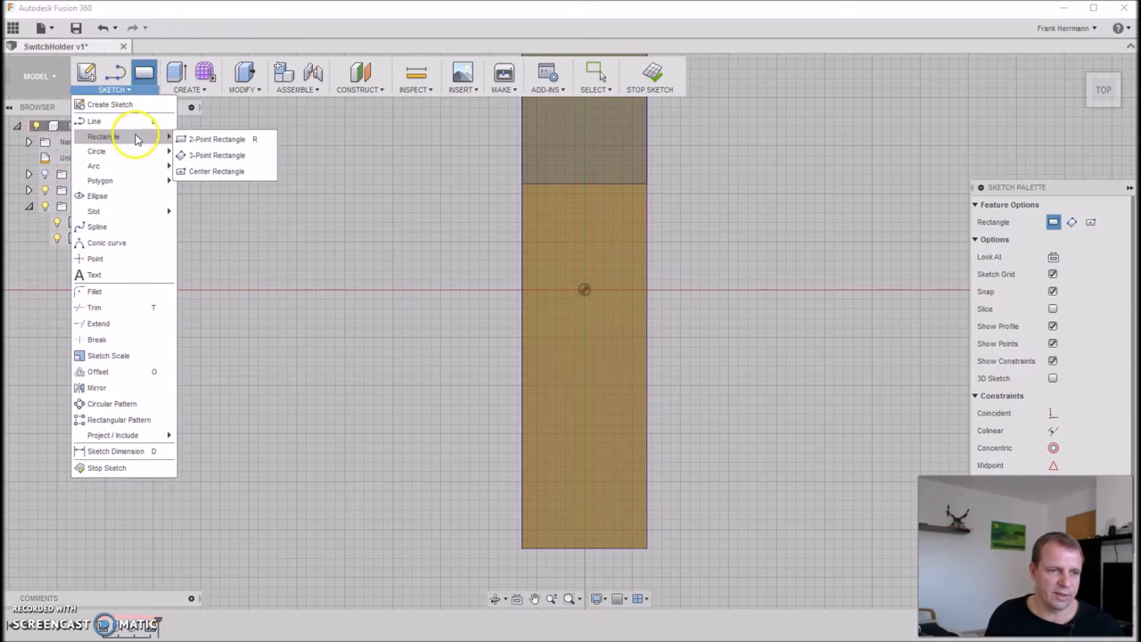
pyautogui.click(254, 169)
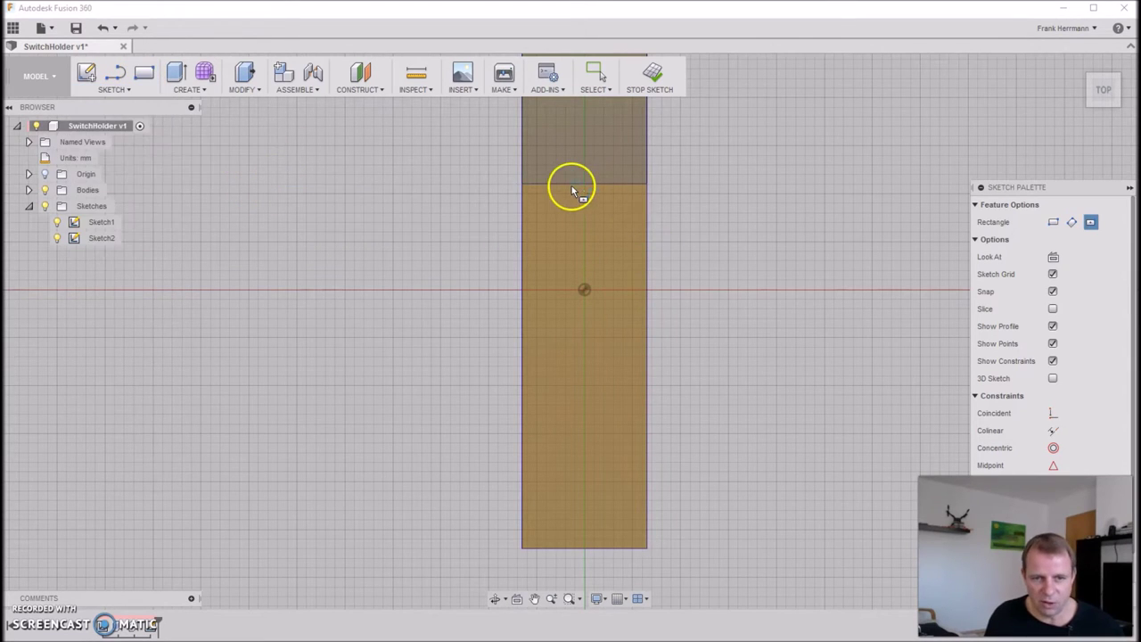
pyautogui.scroll(-2, 573, 186)
pyautogui.scroll(4, 577, 185)
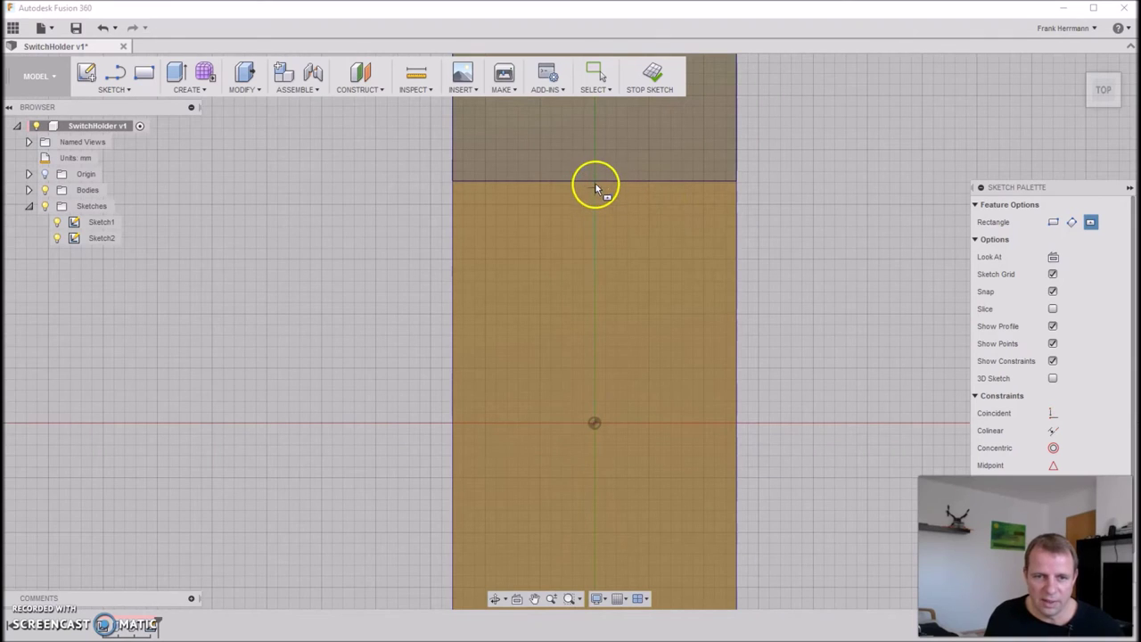
pyautogui.click(596, 183)
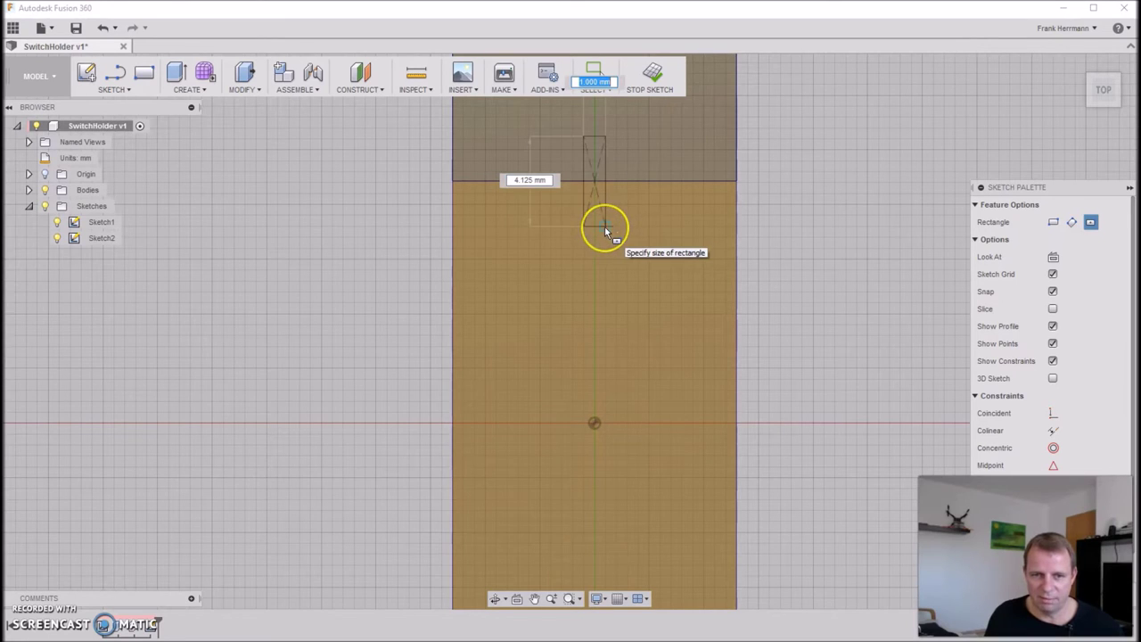
pyautogui.press('Escape')
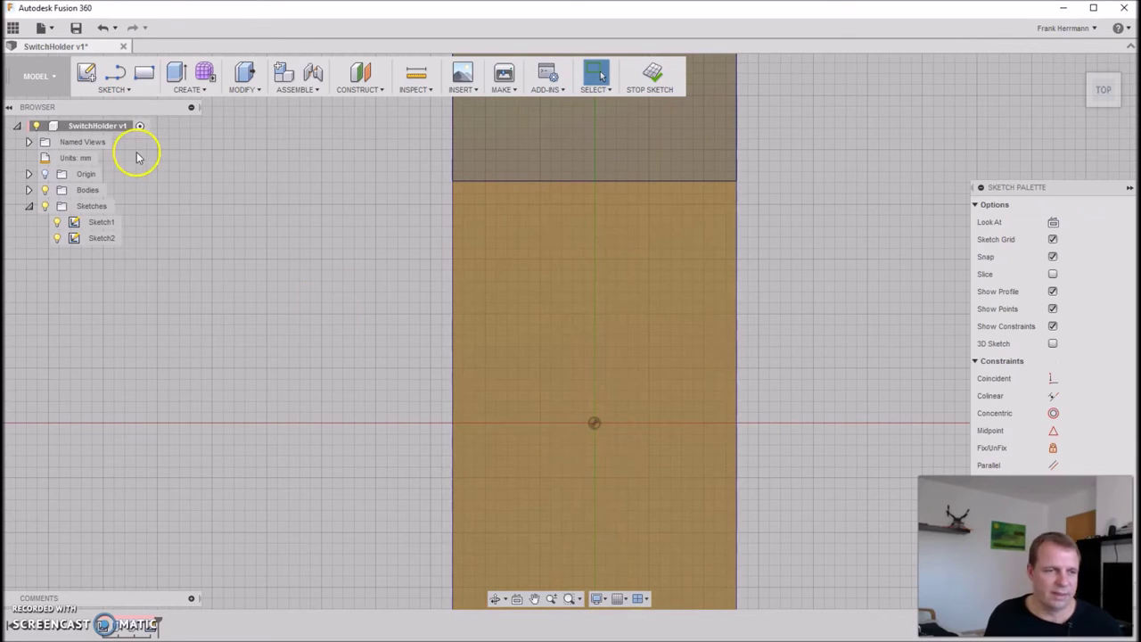
# Switch back to 2-point rectangle and place the slot's first corner on the top edge
pyautogui.click(114, 90)
pyautogui.moveTo(121, 140)
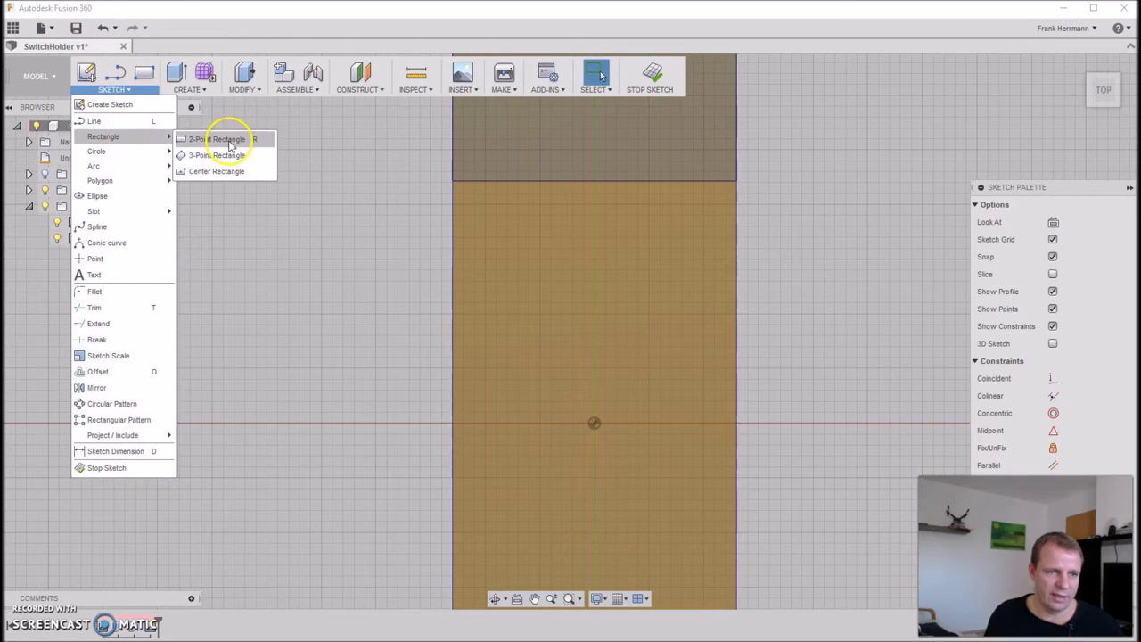
pyautogui.click(231, 141)
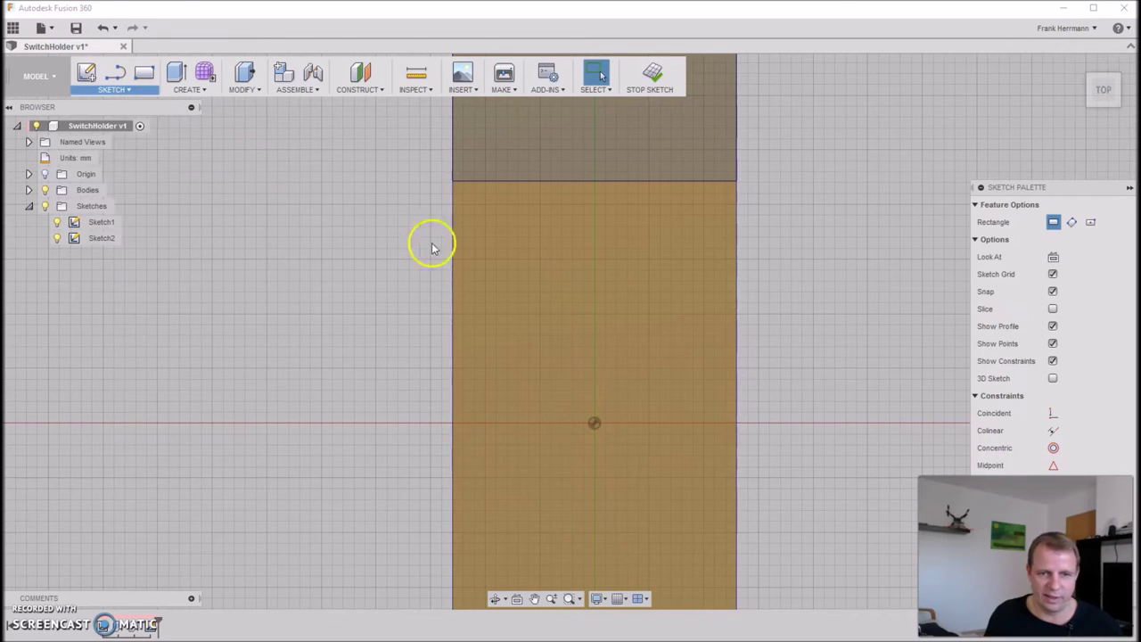
pyautogui.click(583, 182)
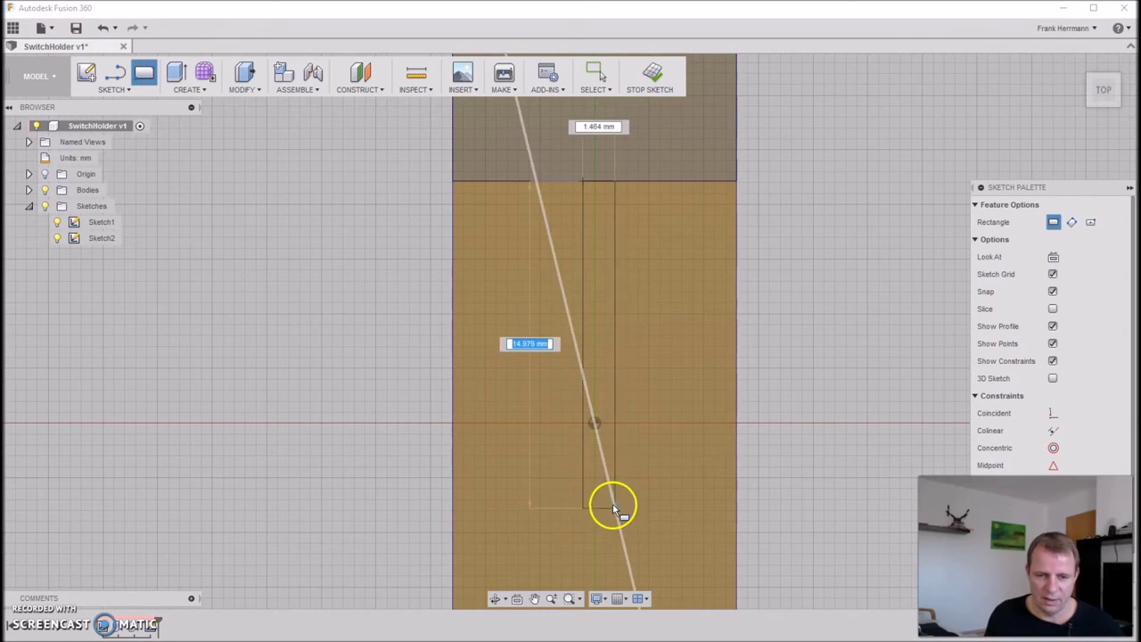
# Draw the slot rectangle down to the body's bottom edge
pyautogui.scroll(2, 611, 503)
pyautogui.scroll(-4, 611, 501)
pyautogui.click(608, 501)
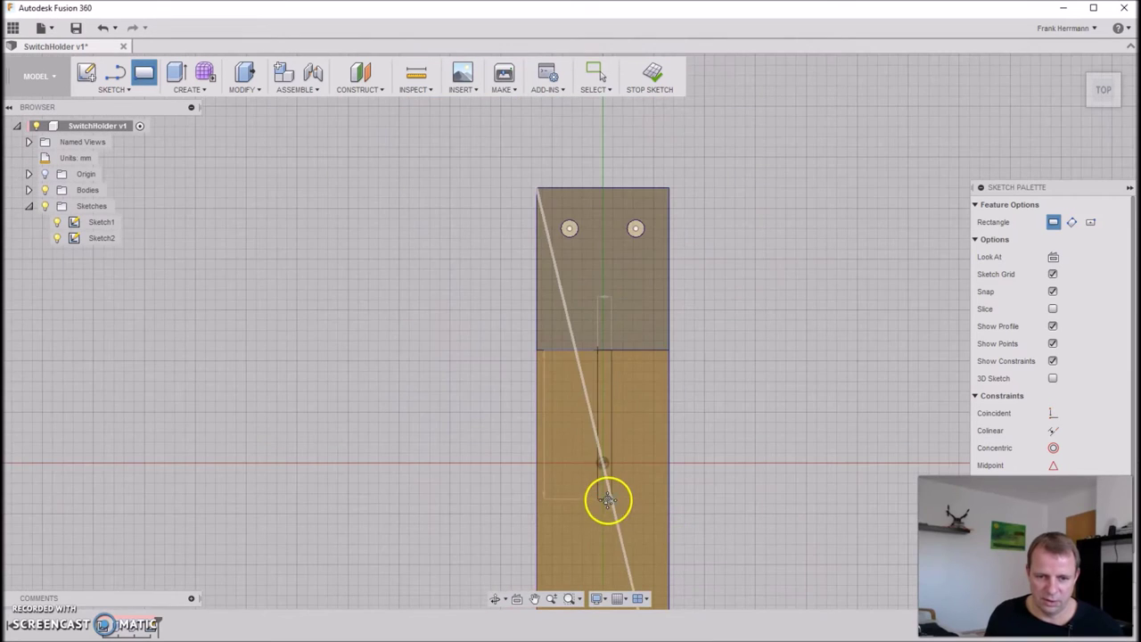
pyautogui.moveTo(608, 501); pyautogui.dragTo(583, 329, button='middle')
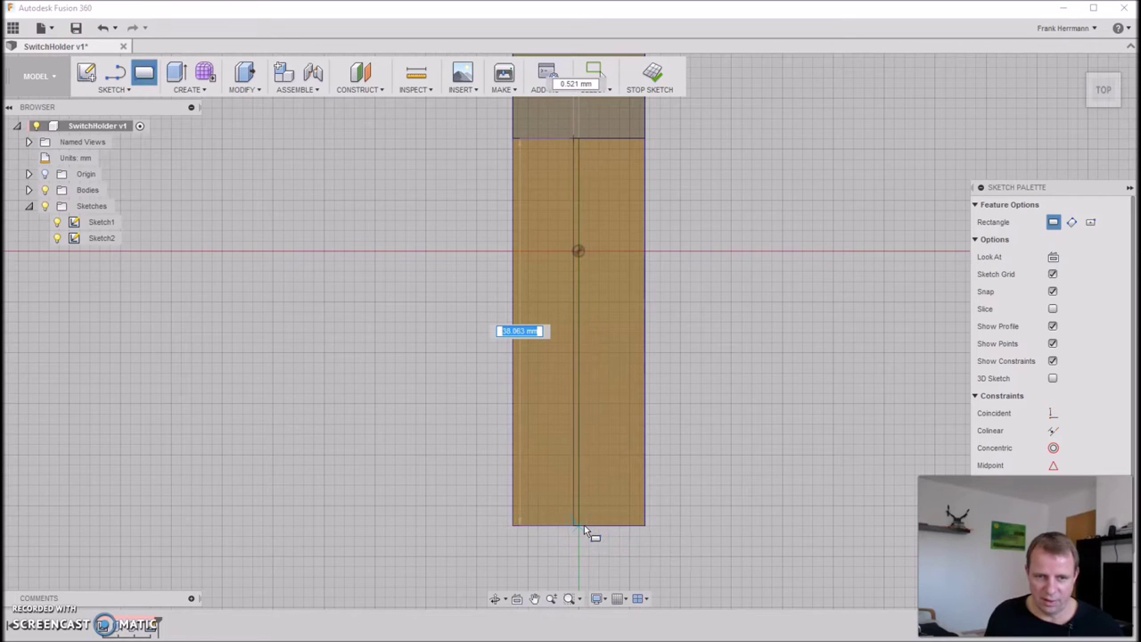
pyautogui.click(589, 523)
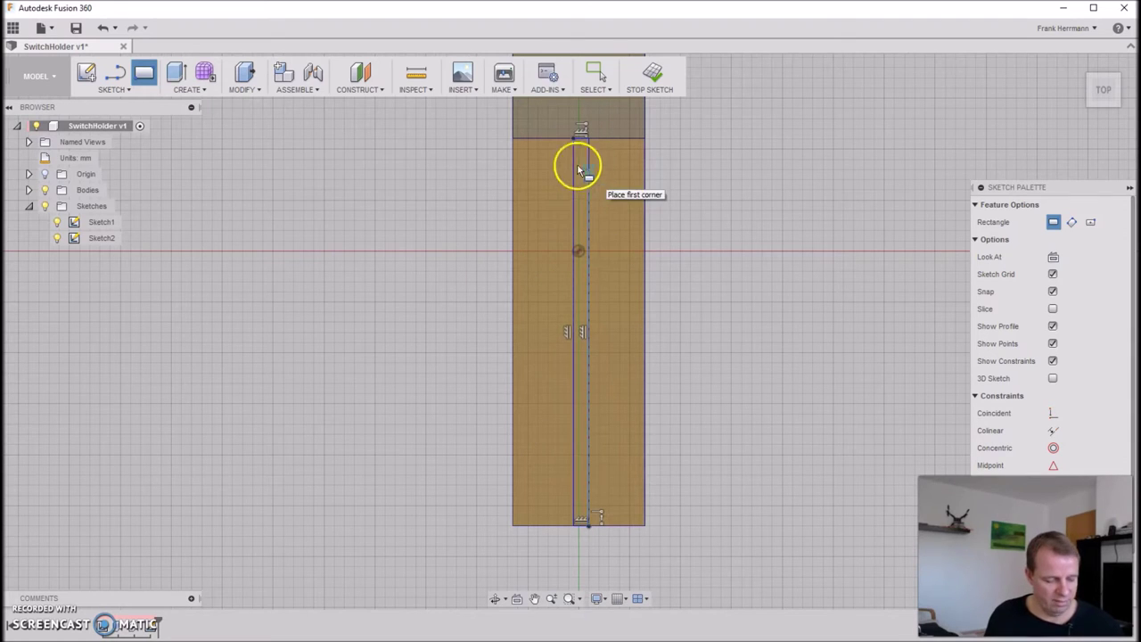
pyautogui.press('Escape')
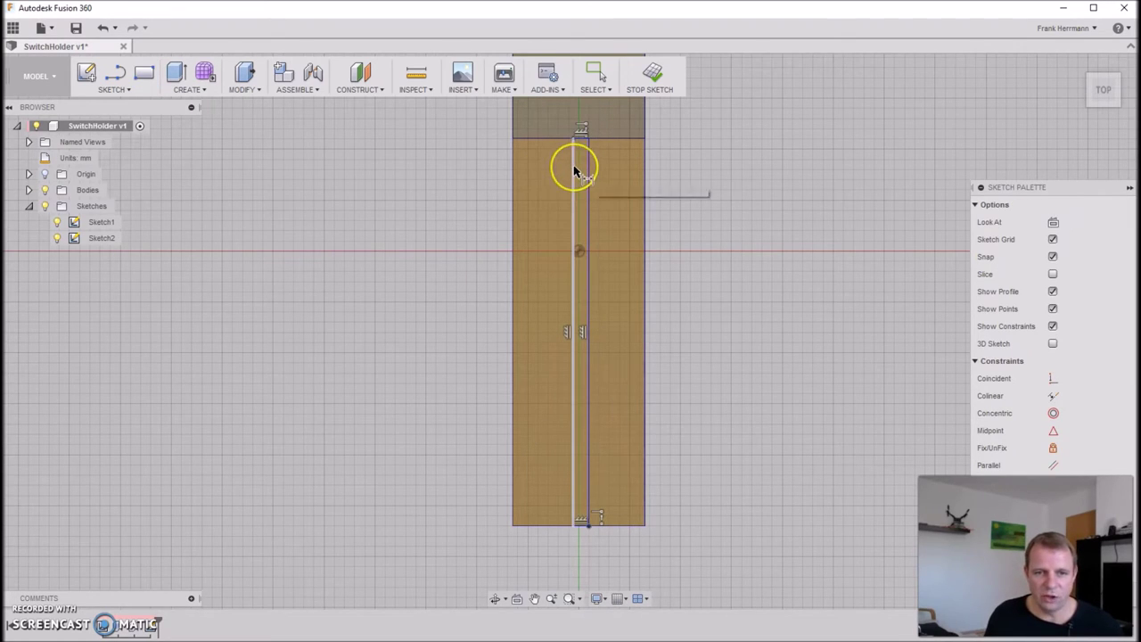
# Dimension the slot's width to 1 mm and finish the sketch
pyautogui.click(589, 175)
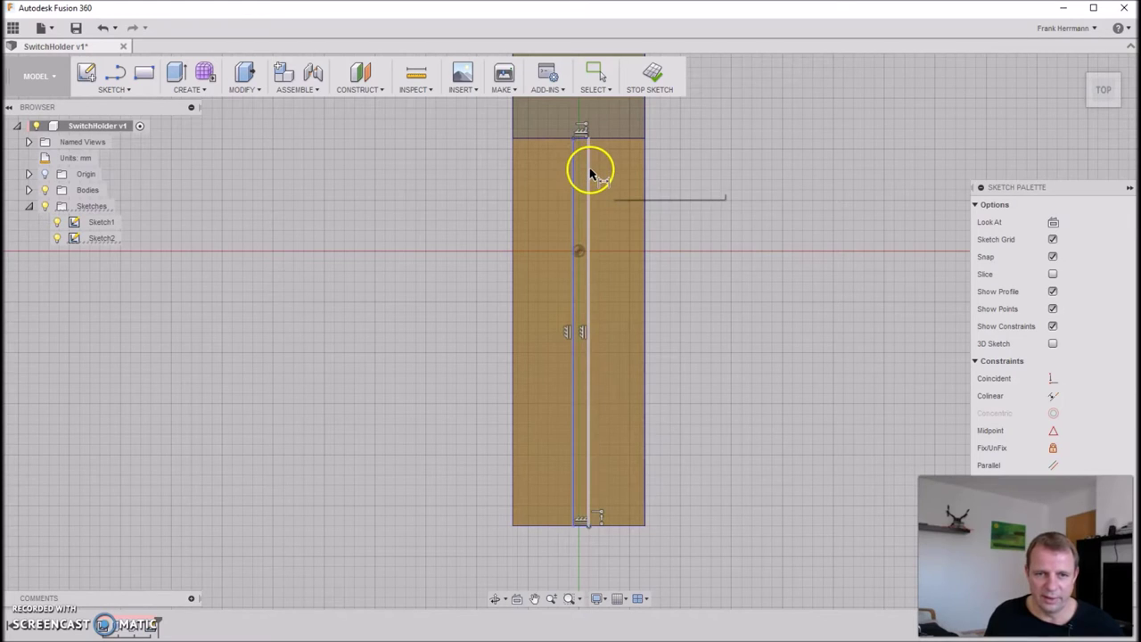
pyautogui.press('Escape')
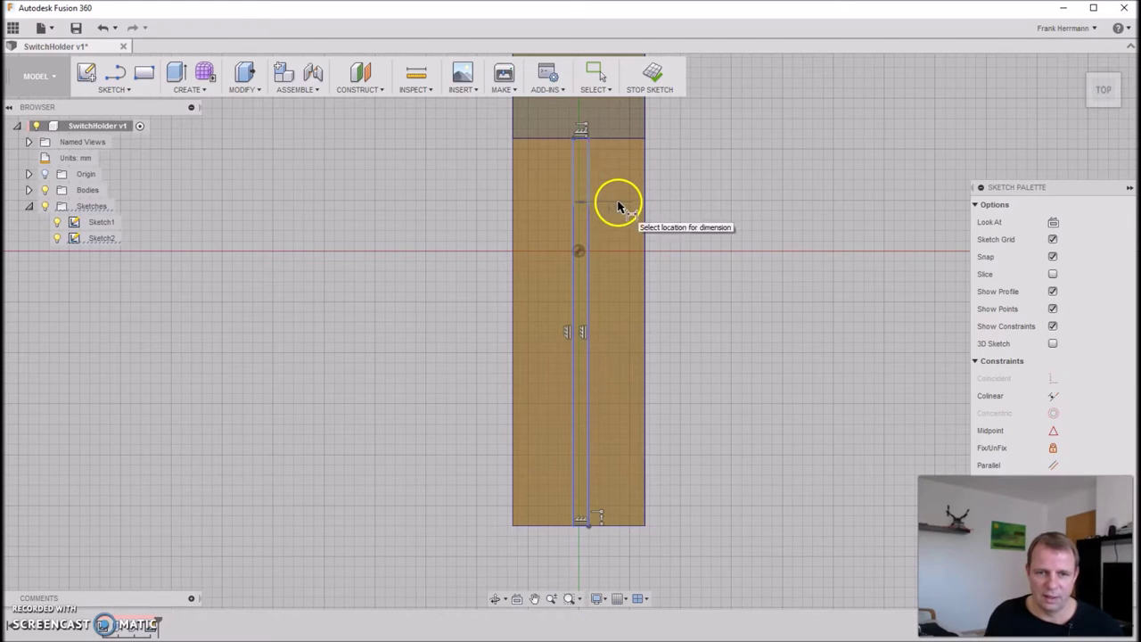
pyautogui.click(621, 199)
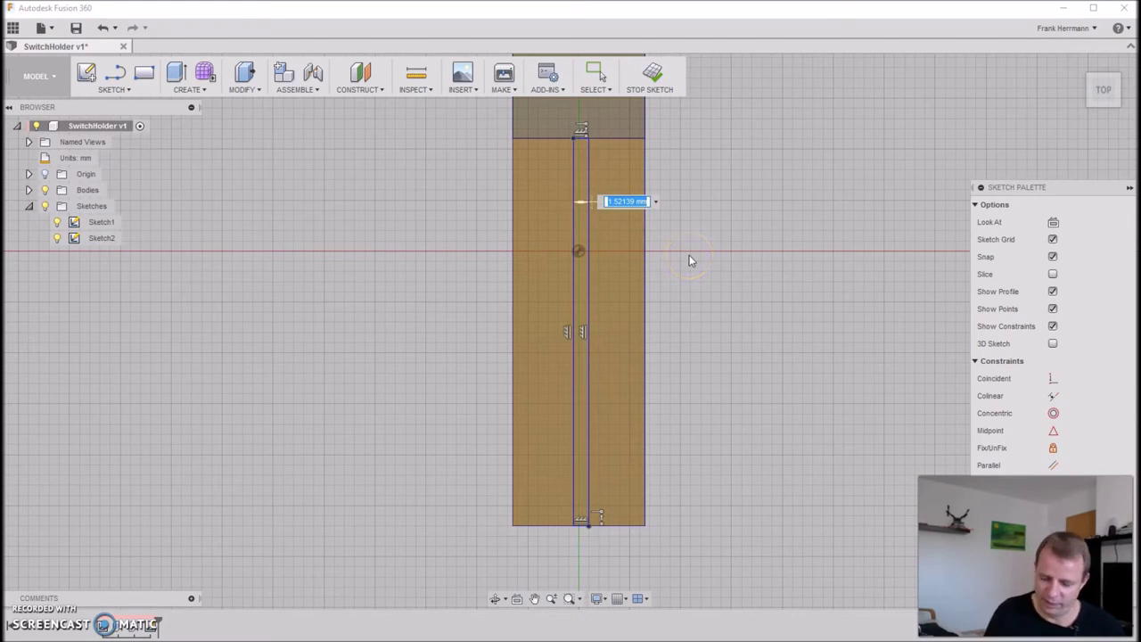
pyautogui.write('1')
pyautogui.press('Return')
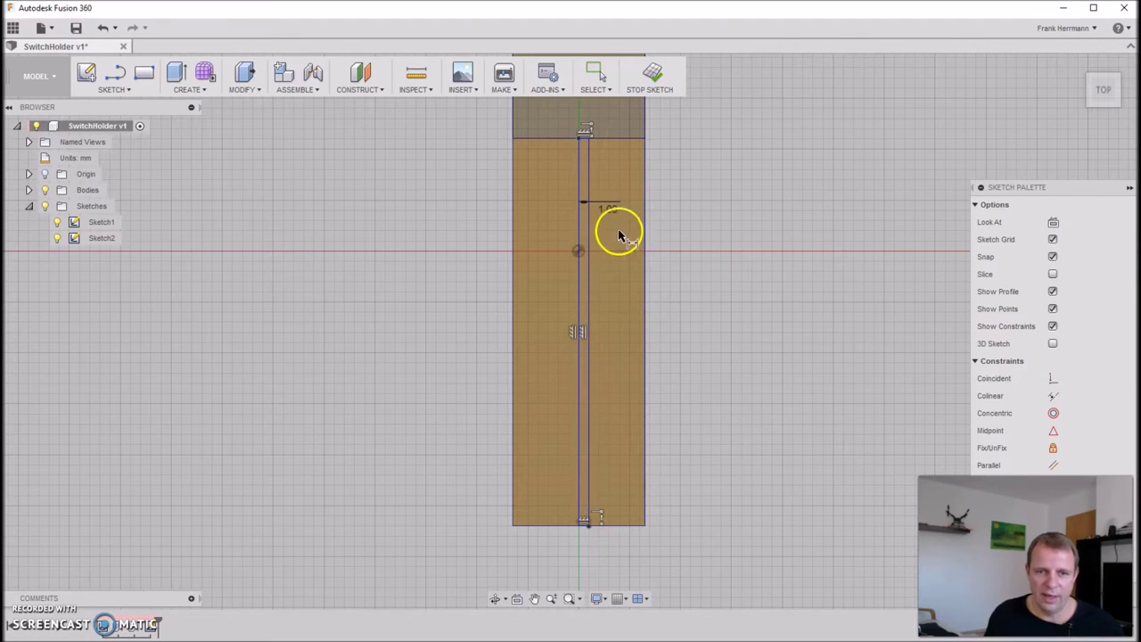
pyautogui.click(652, 75)
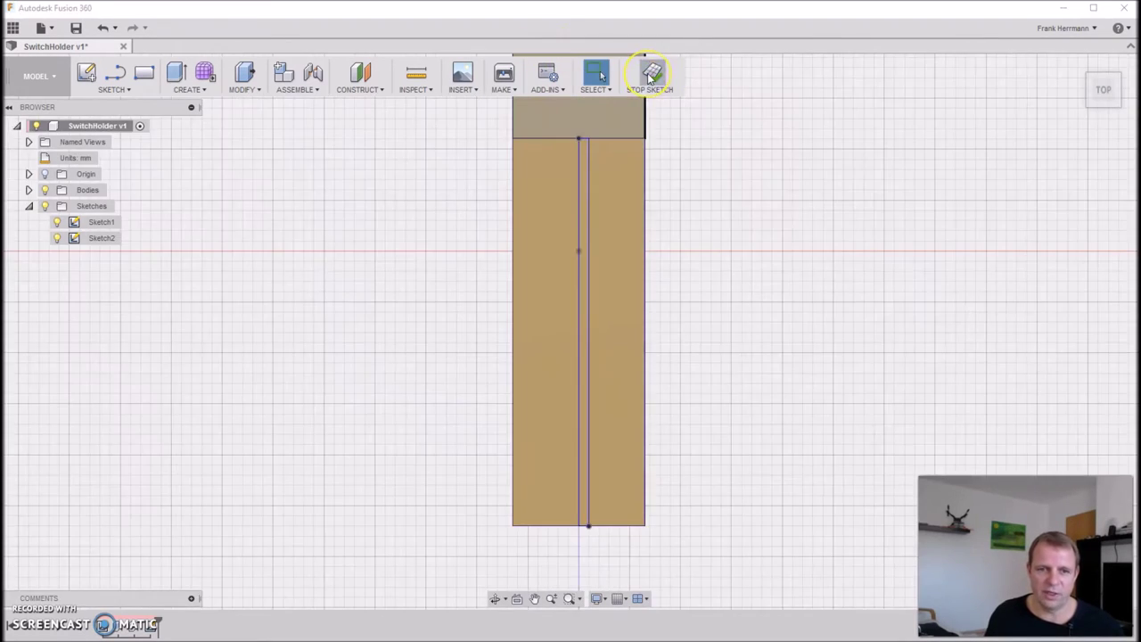
# Return to the isometric home view of the holder and start an extrusion
pyautogui.click(1081, 72)
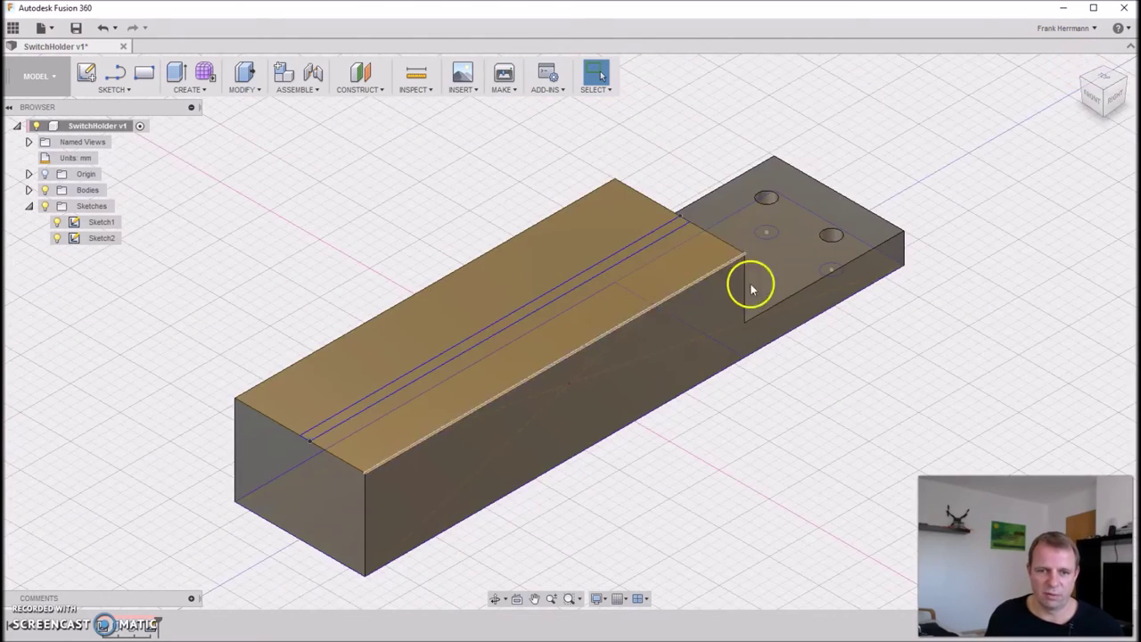
pyautogui.scroll(-3, 745, 278)
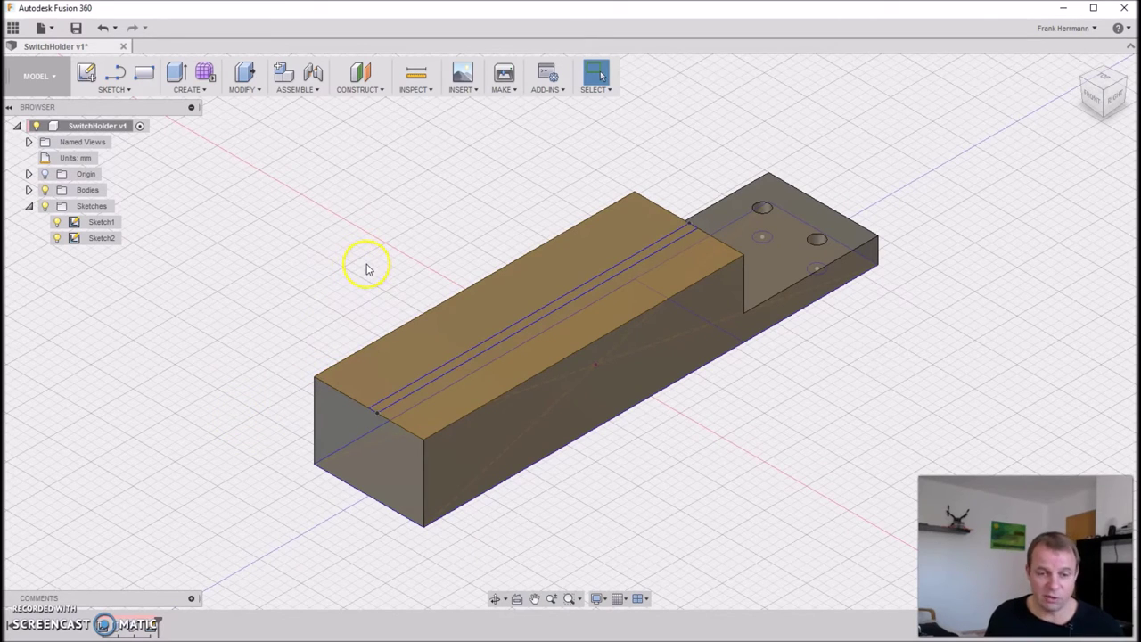
pyautogui.press('e')
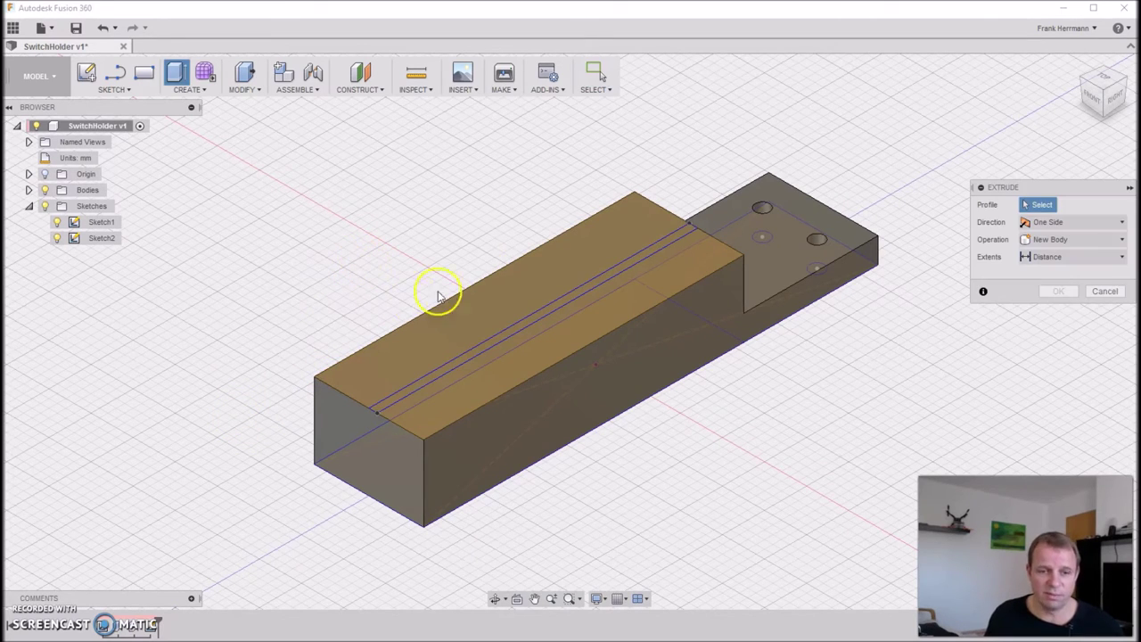
# Cut the narrow slot profile 7 mm down into the body
pyautogui.click(548, 308)
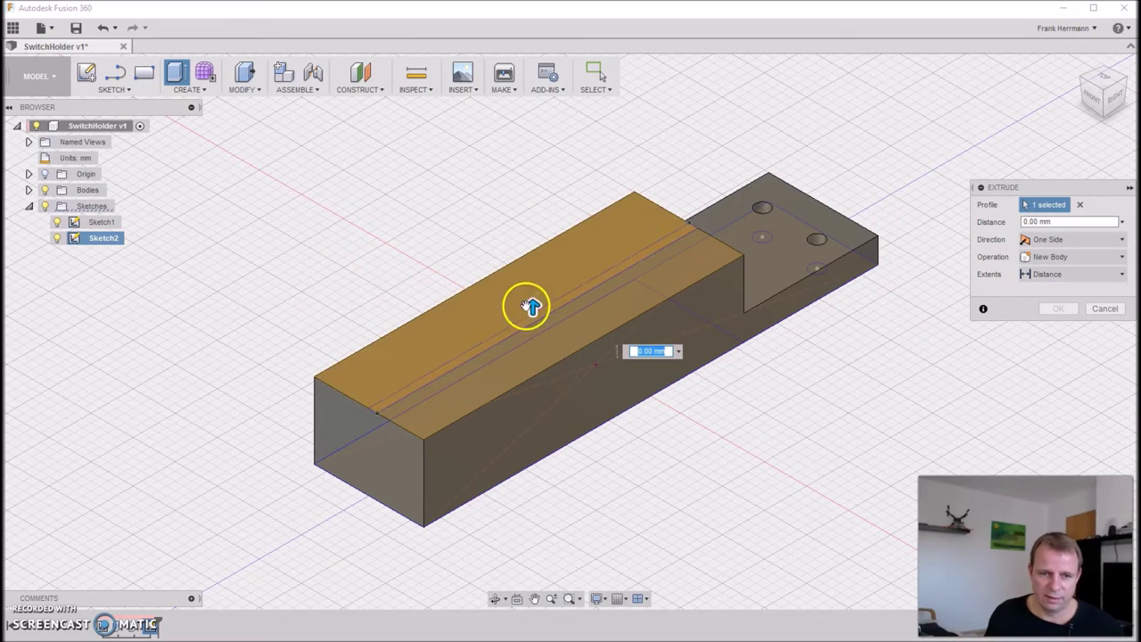
pyautogui.moveTo(532, 307); pyautogui.dragTo(530, 373)
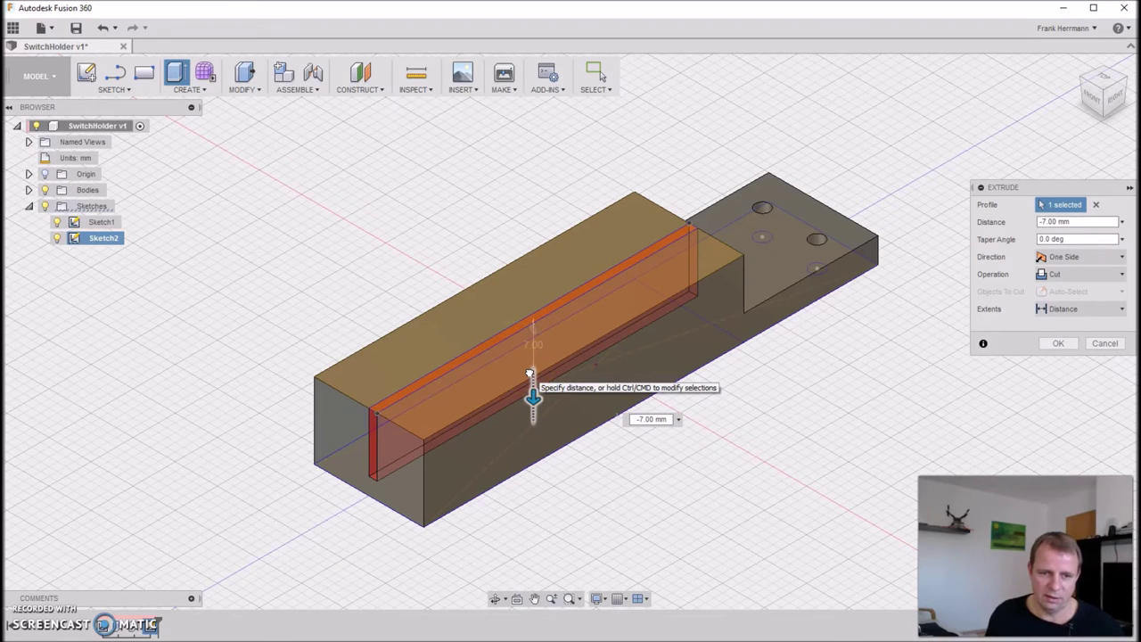
pyautogui.moveTo(530, 372); pyautogui.dragTo(530, 373)
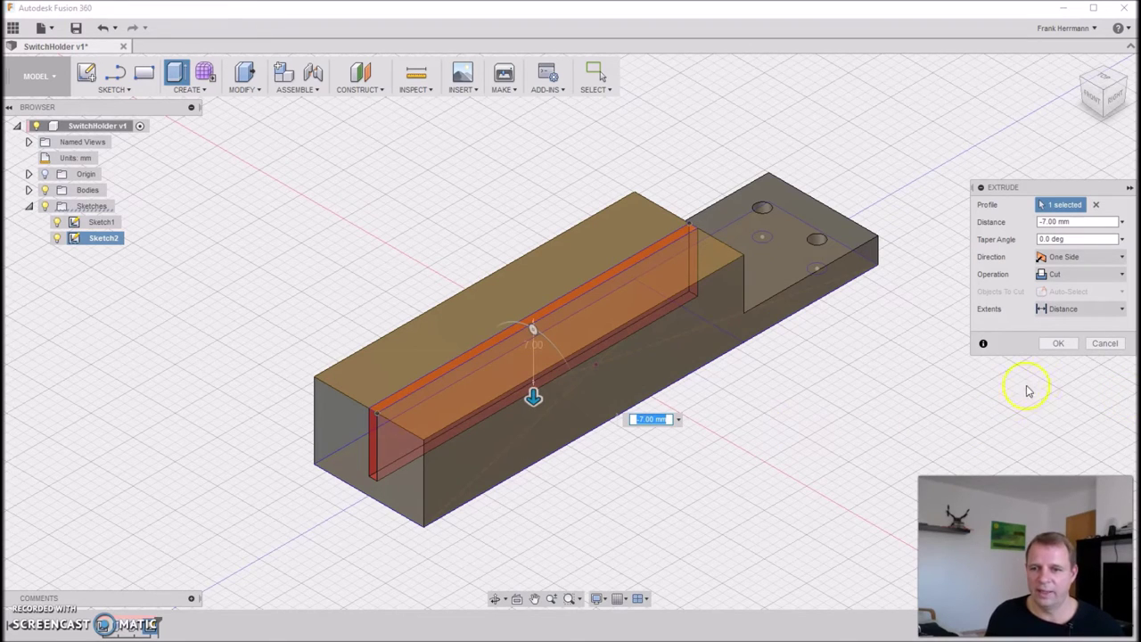
pyautogui.click(1059, 345)
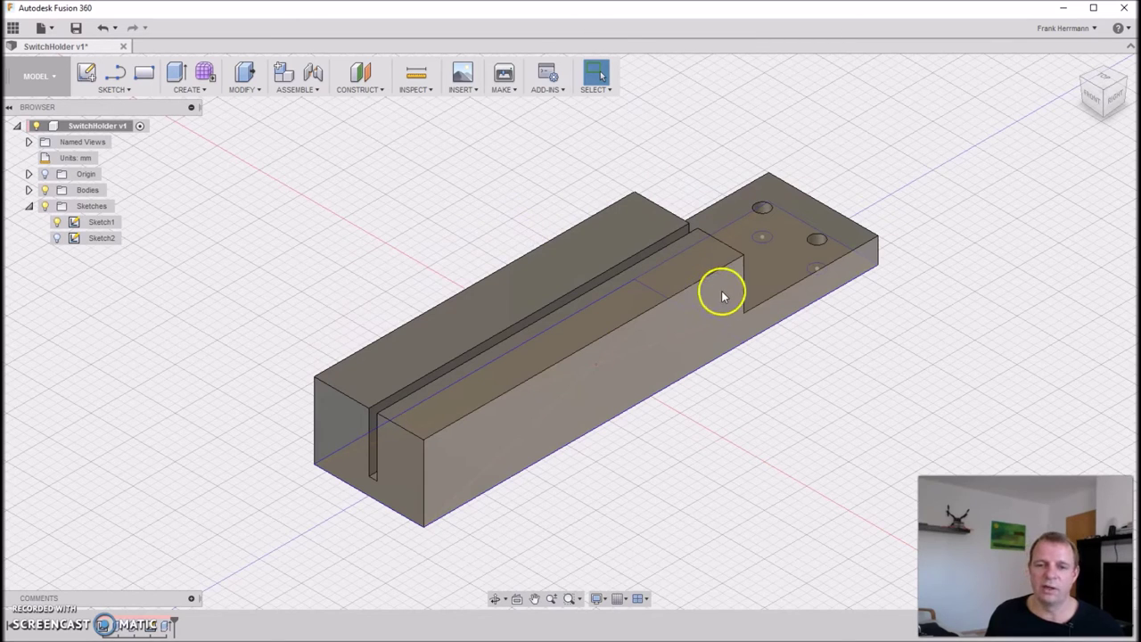
# Start the Chamfer command from the Modify menu
pyautogui.click(189, 90)
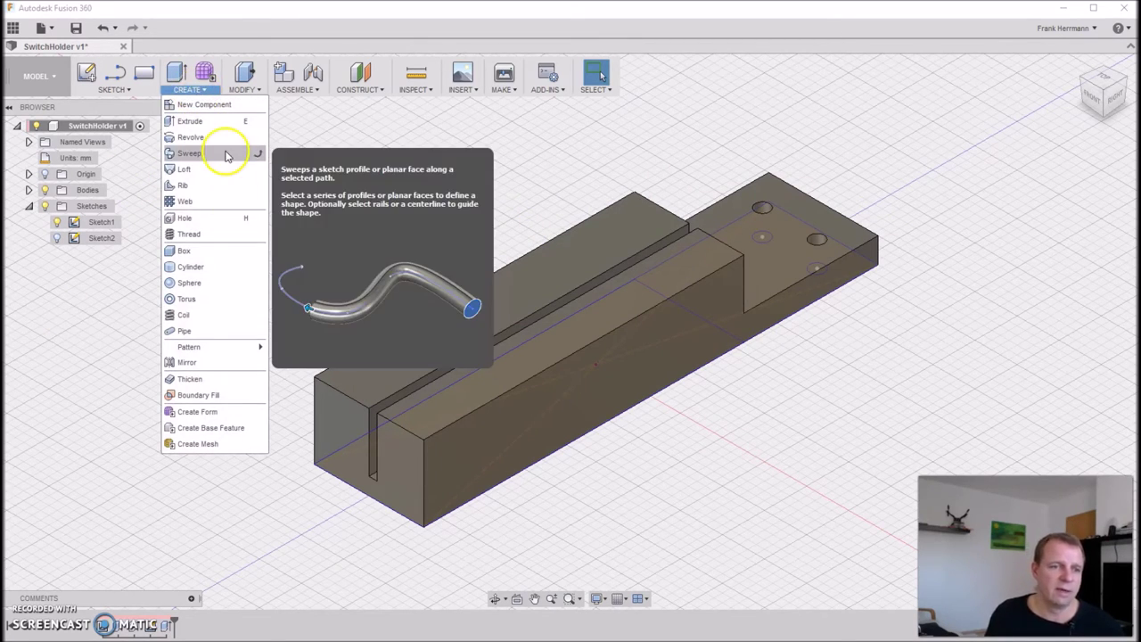
pyautogui.click(242, 90)
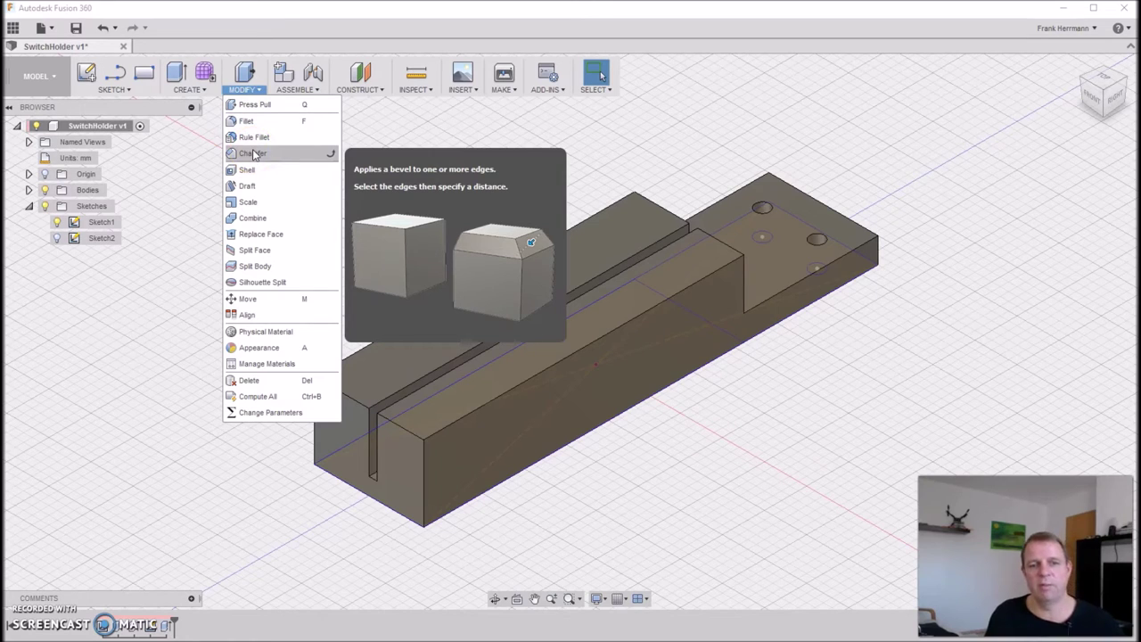
pyautogui.click(252, 153)
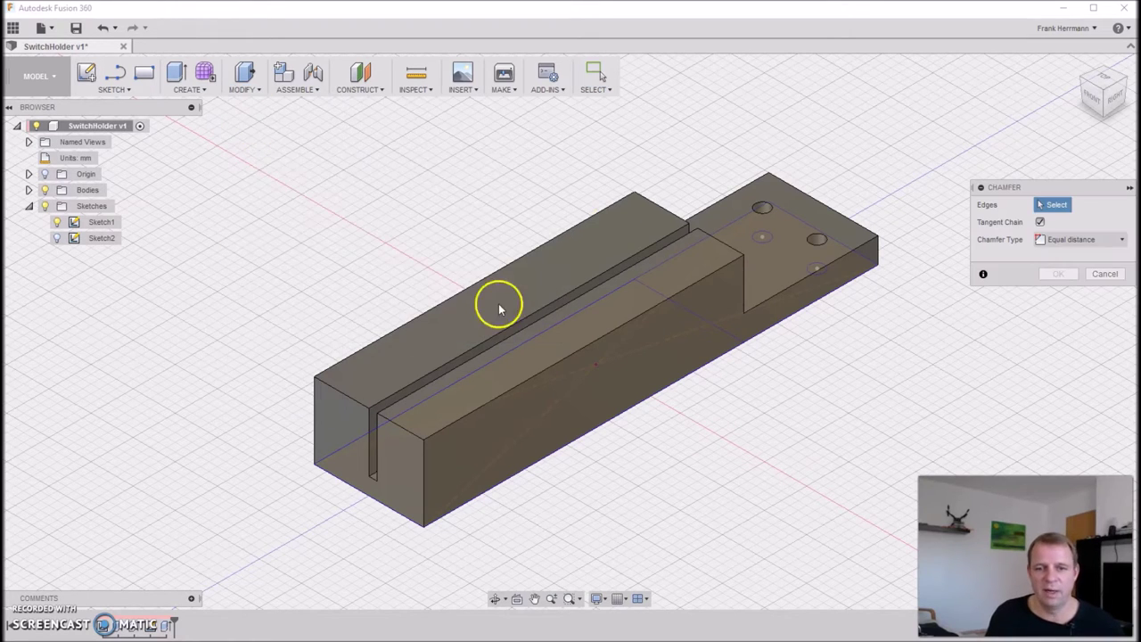
# Select the slot, step, back top and front vertical edges for chamfering
pyautogui.click(500, 400)
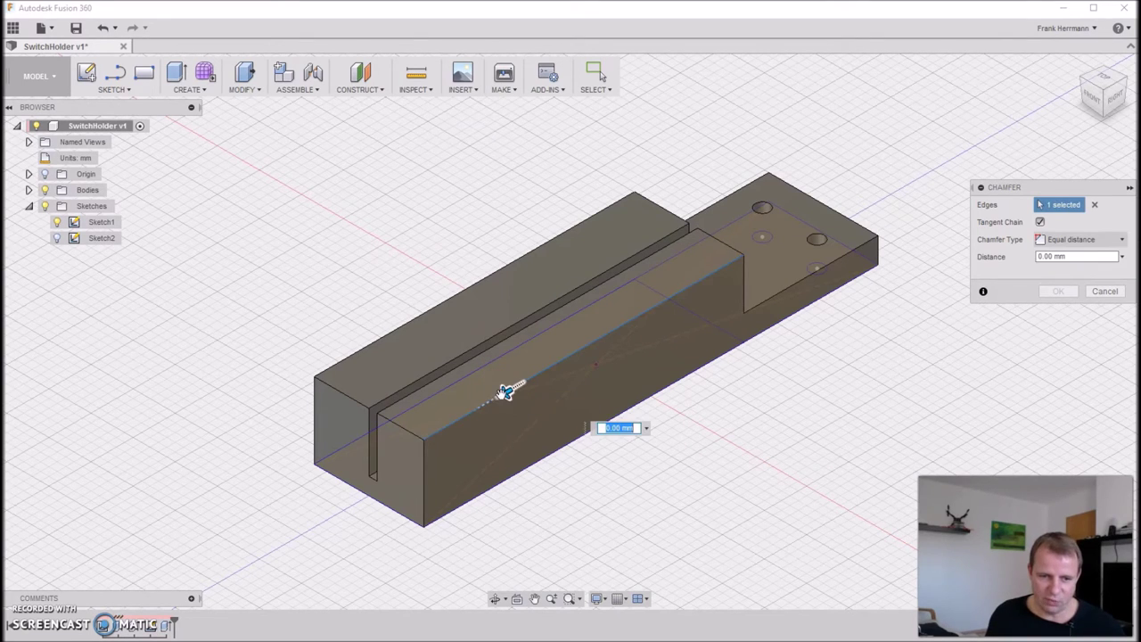
pyautogui.click(747, 294)
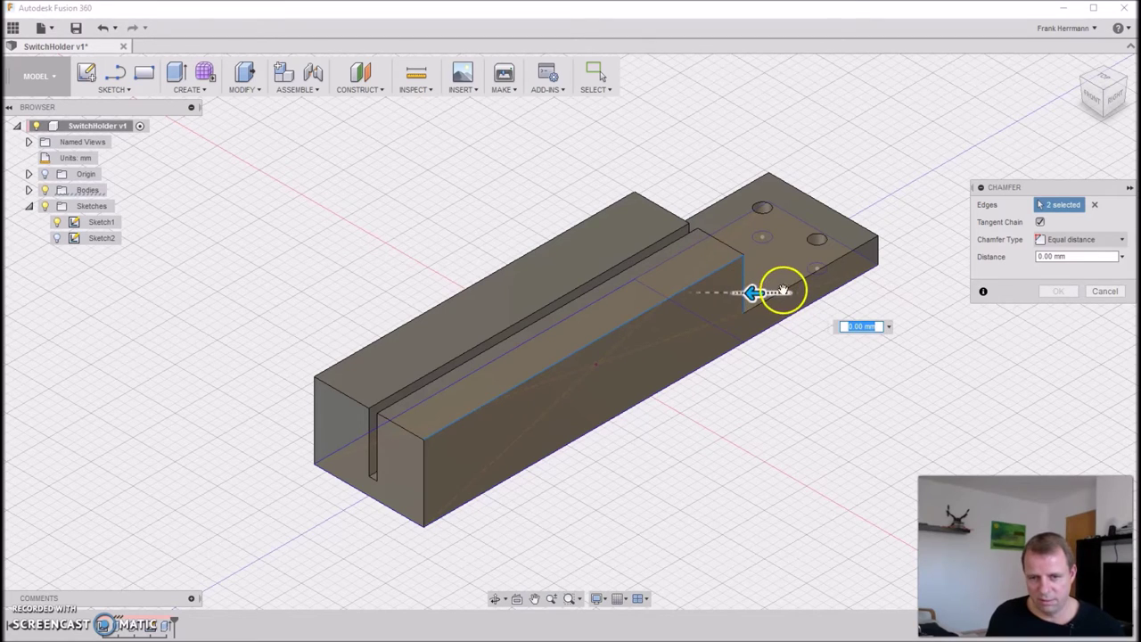
pyautogui.click(785, 288)
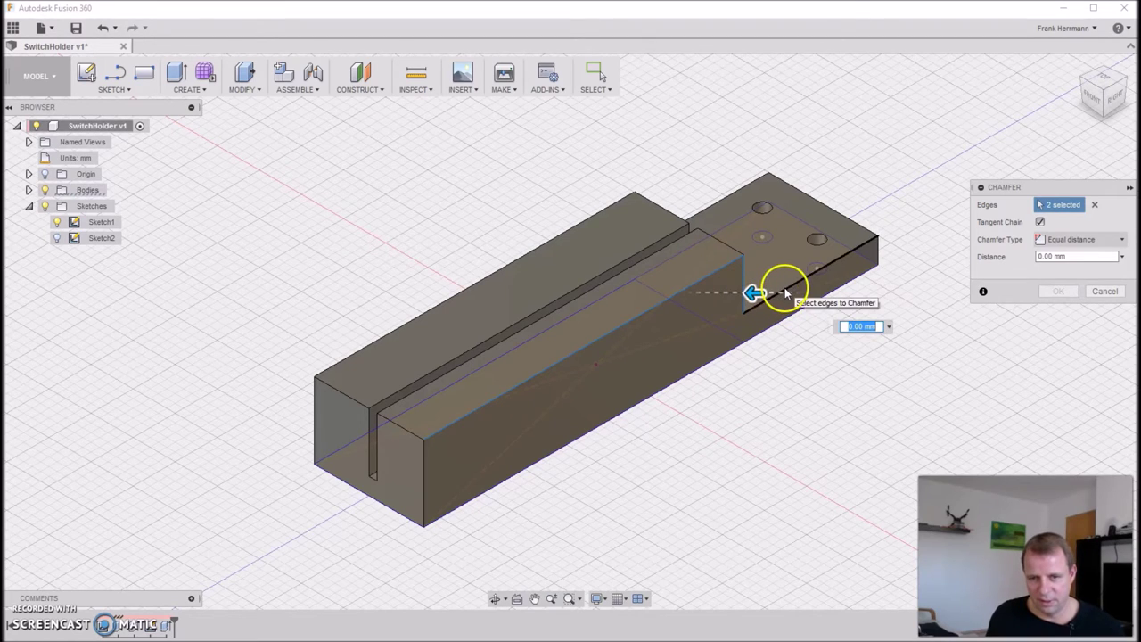
pyautogui.click(818, 203)
pyautogui.click(713, 200)
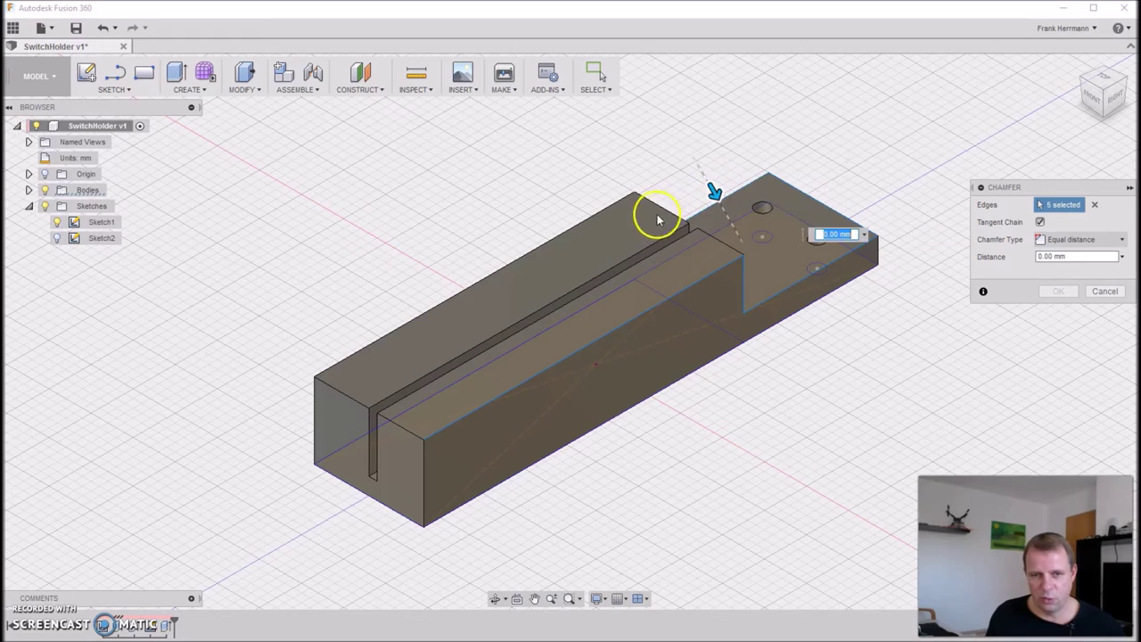
pyautogui.click(601, 207)
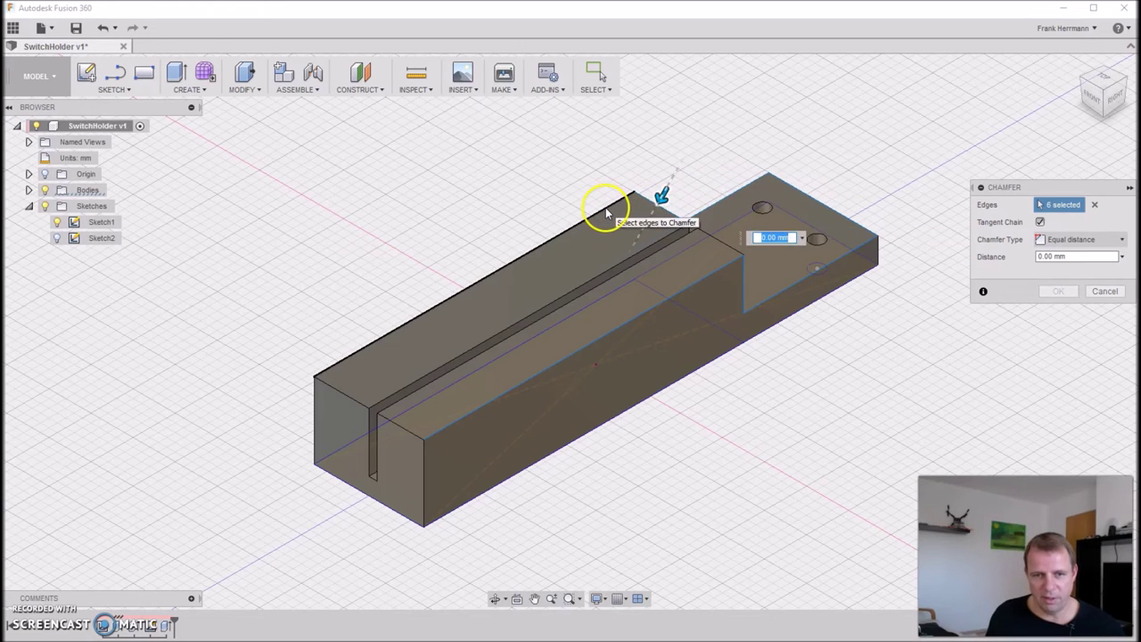
pyautogui.click(589, 222)
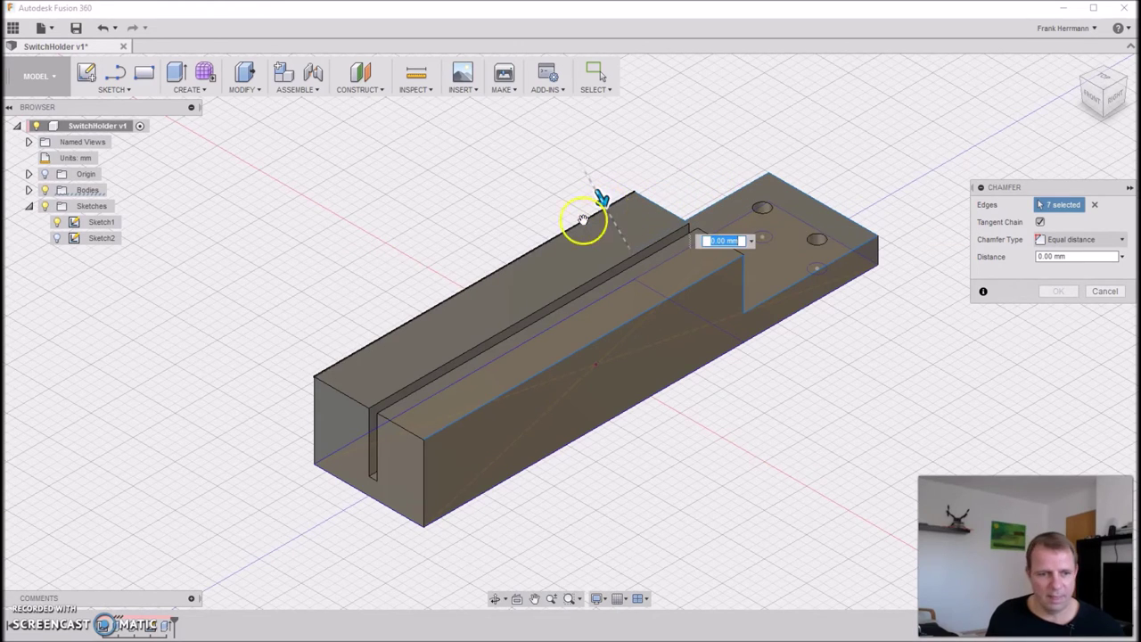
pyautogui.click(312, 429)
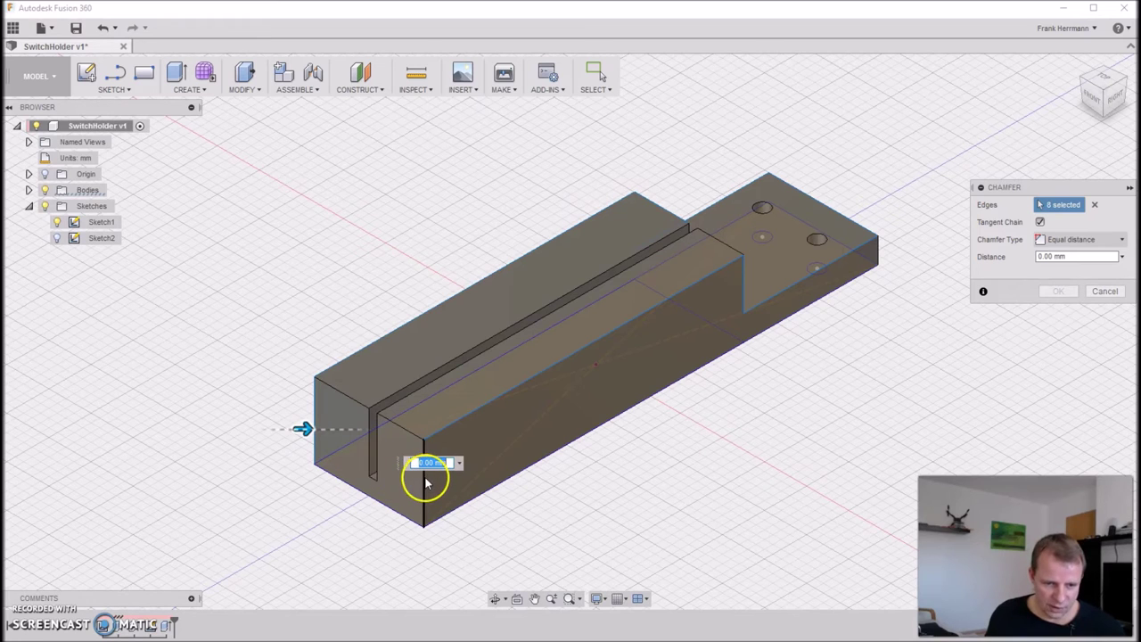
pyautogui.click(423, 481)
# Add the inner step's vertical edge, set distance 0.4 mm, and apply the chamfer
pyautogui.moveTo(294, 201); pyautogui.dragTo(270, 232, button='middle')
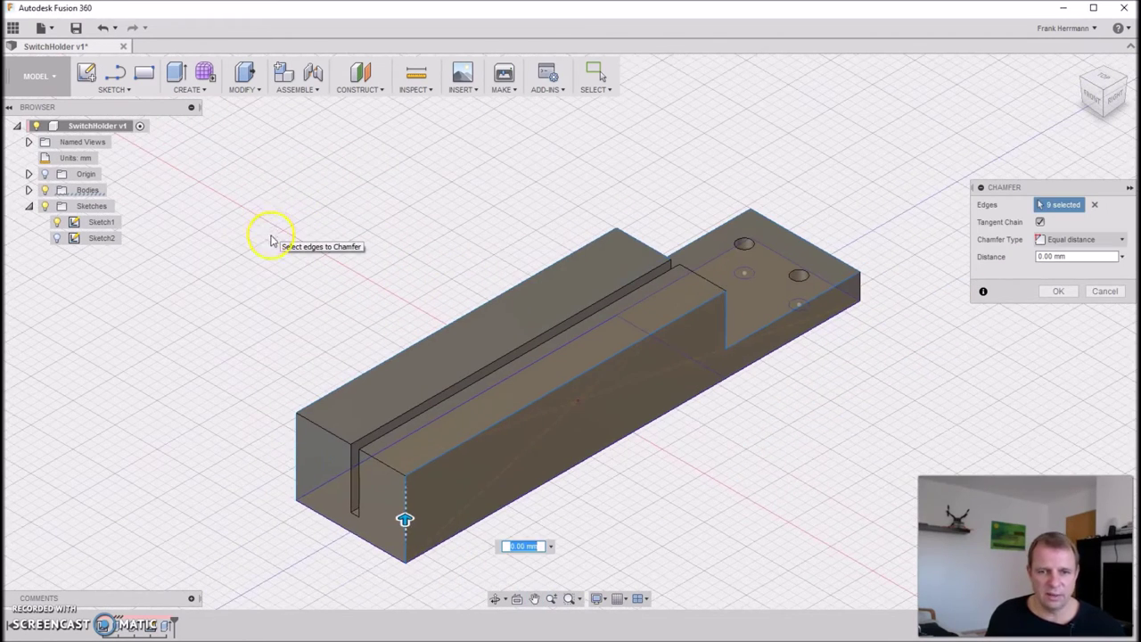
pyautogui.moveTo(360, 224); pyautogui.dragTo(489, 207, button='middle')
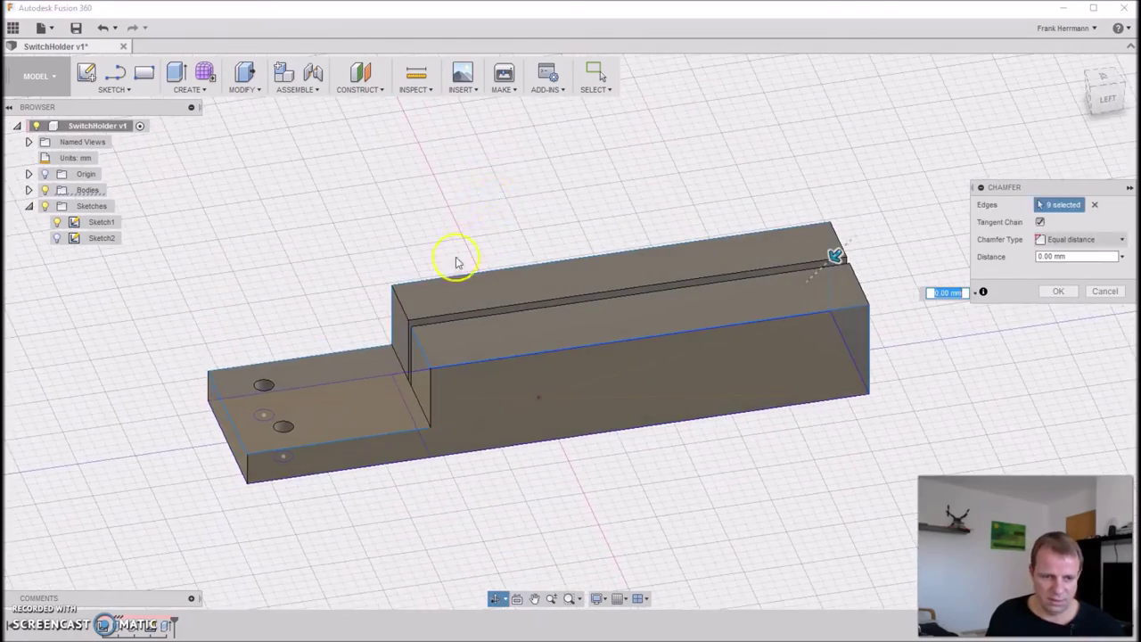
pyautogui.click(430, 393)
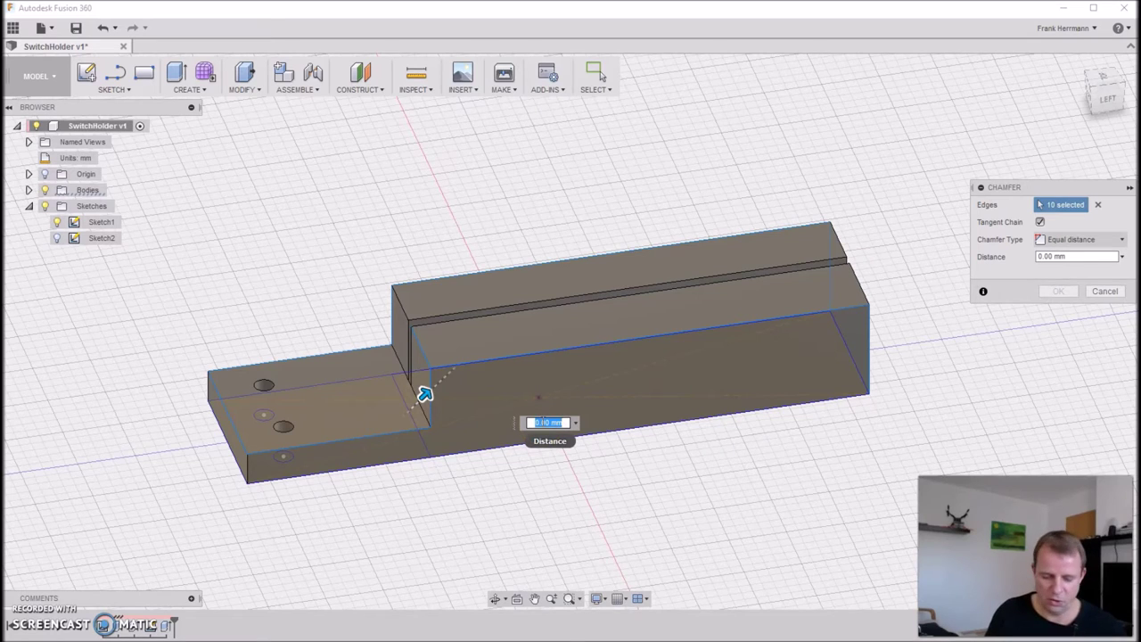
pyautogui.write('0')
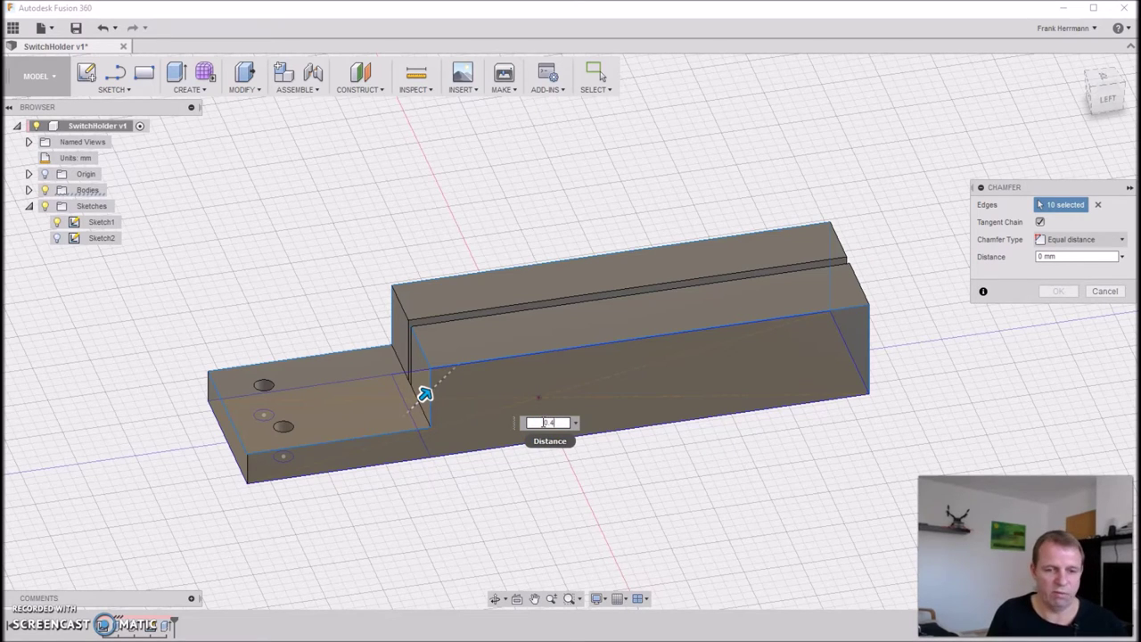
pyautogui.write('.4')
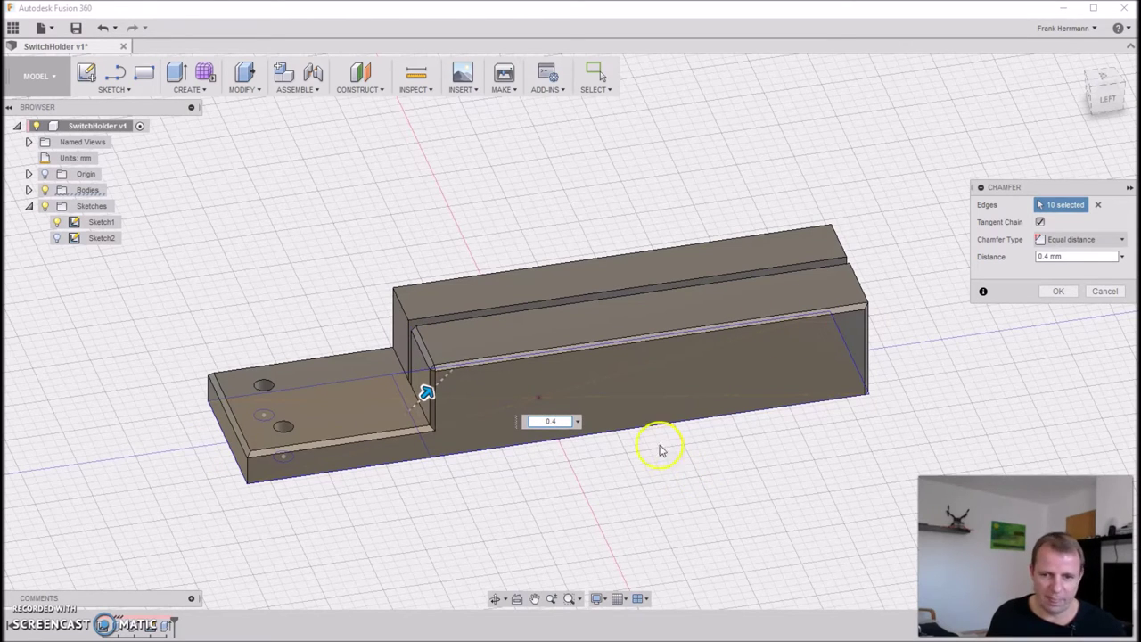
pyautogui.keyDown('shift'); pyautogui.moveTo(484, 451); pyautogui.dragTo(669, 410, button='middle'); pyautogui.keyUp('shift')
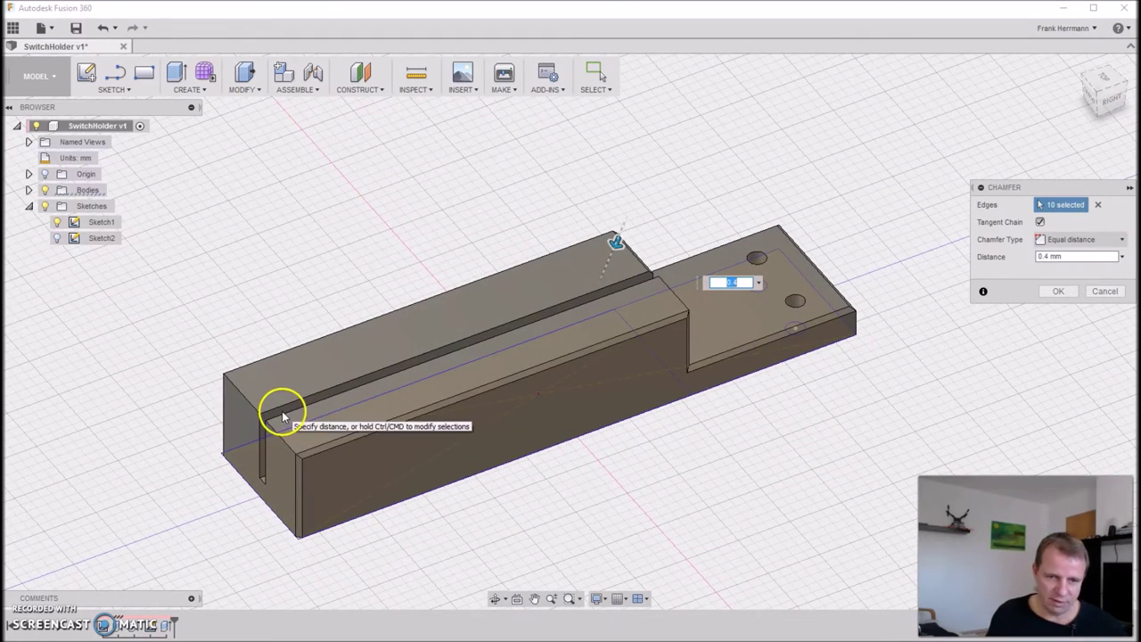
pyautogui.click(1058, 290)
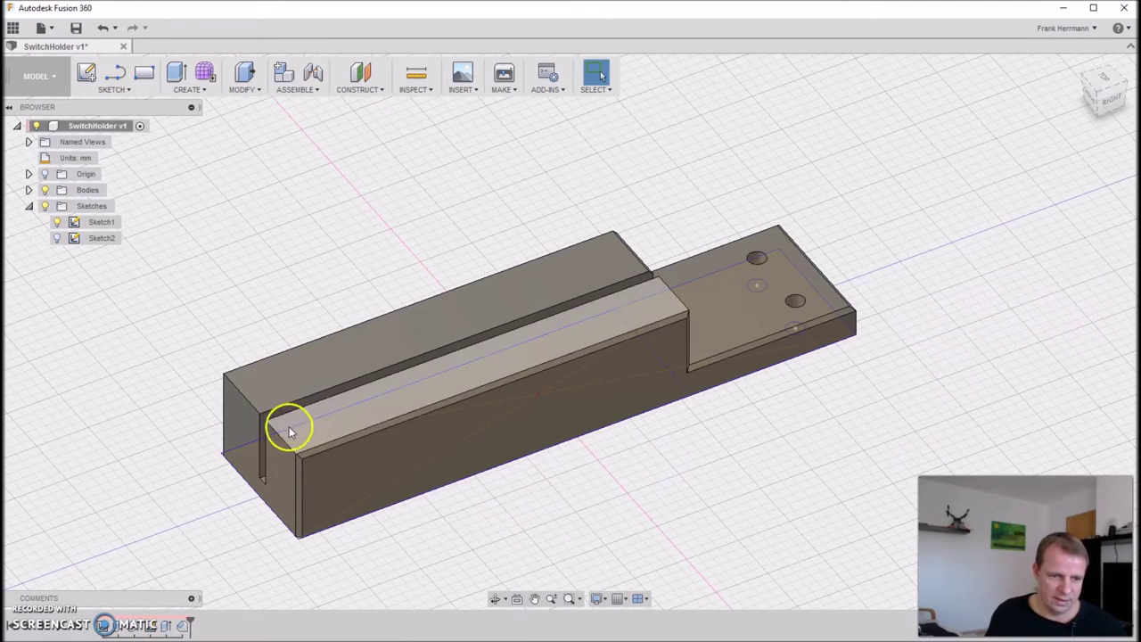
# Chamfer the slot's two top edges by 0.4 mm with a new Chamfer
pyautogui.click(196, 89)
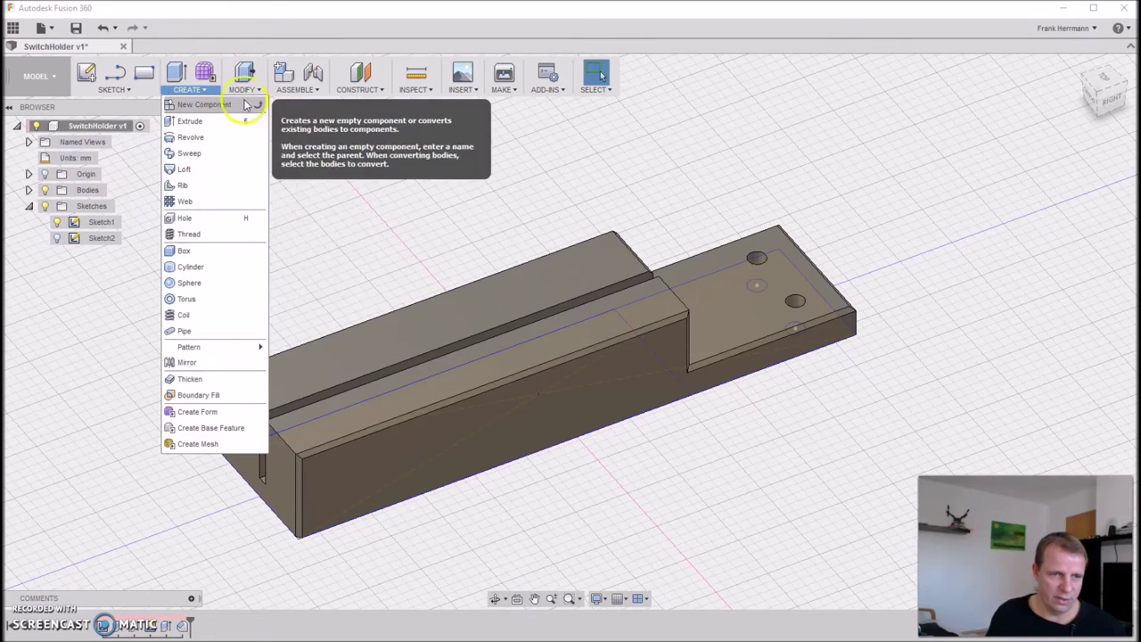
pyautogui.click(244, 90)
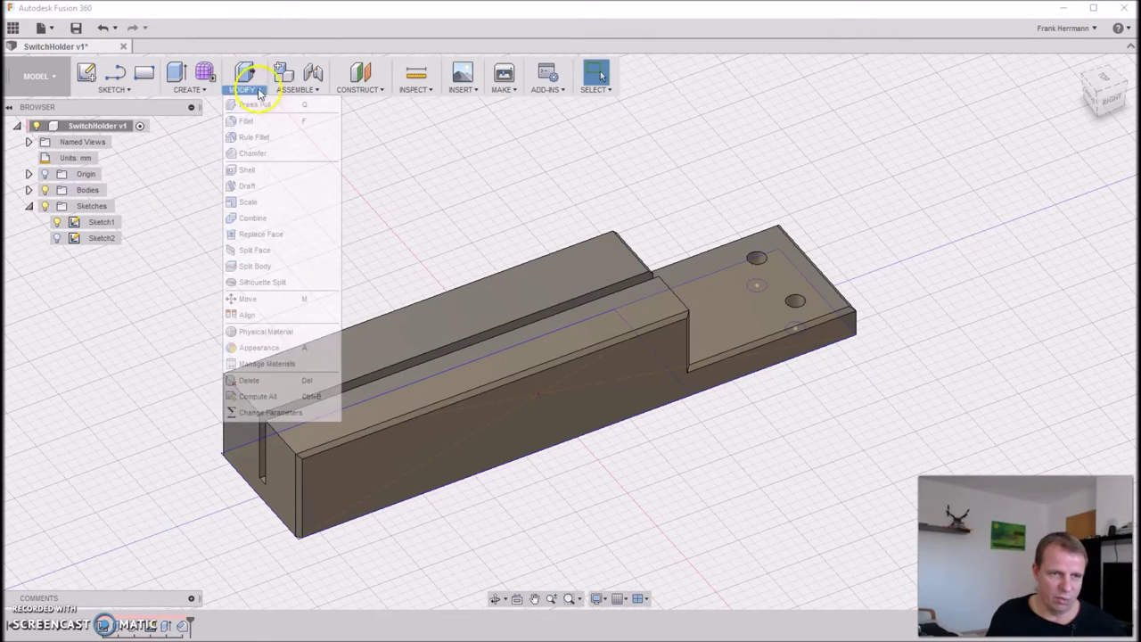
pyautogui.click(252, 153)
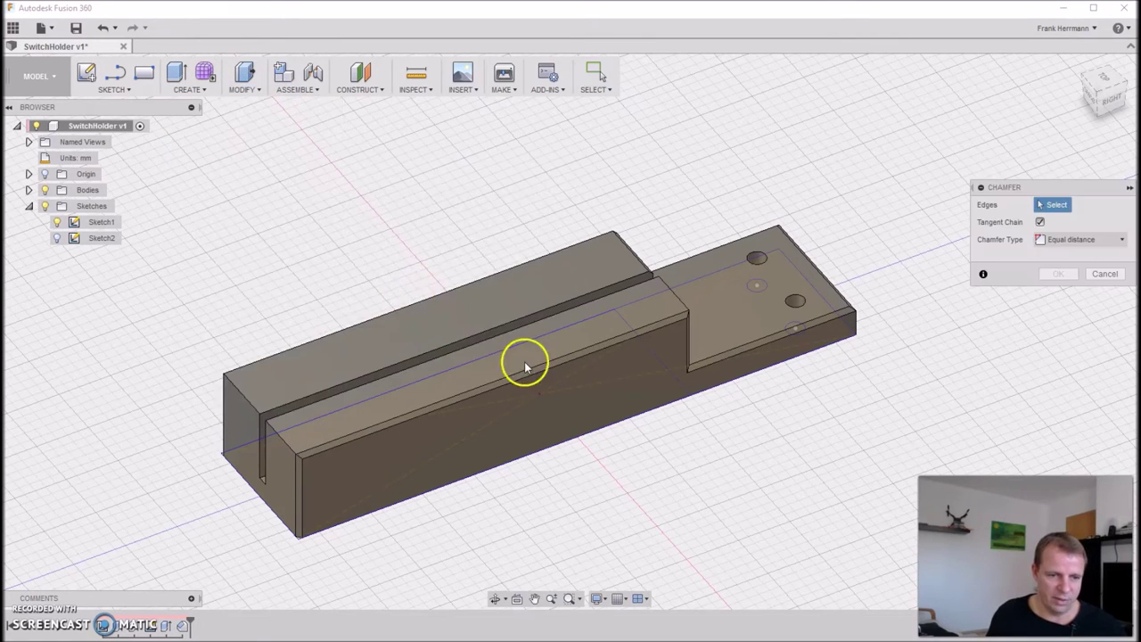
pyautogui.click(276, 404)
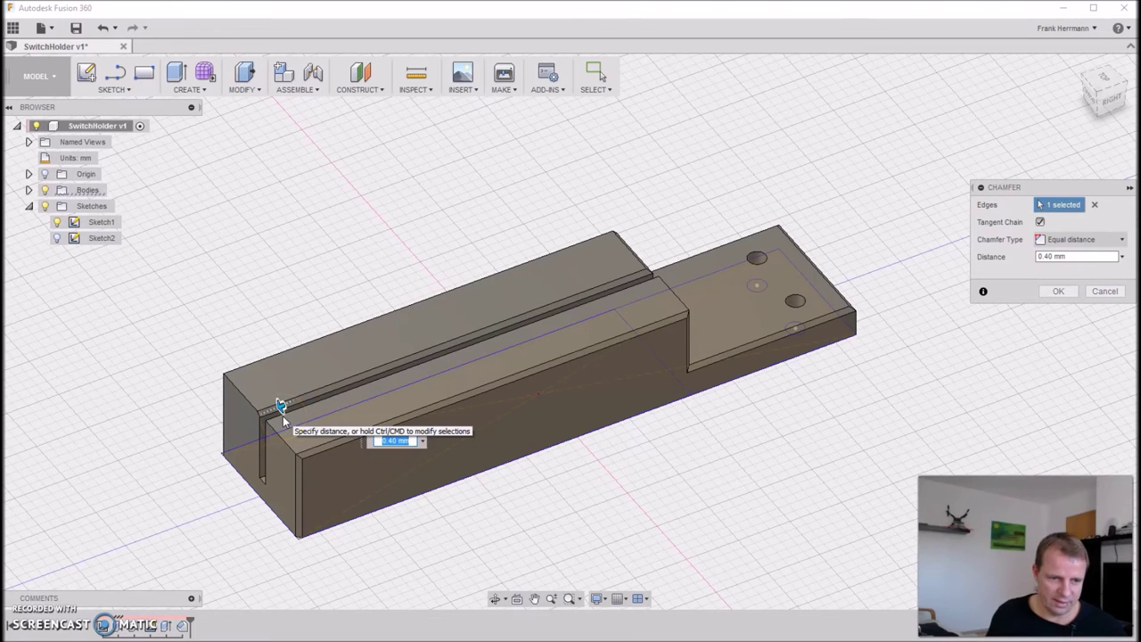
pyautogui.keyDown('shift'); pyautogui.moveTo(433, 428); pyautogui.dragTo(644, 436, button='middle'); pyautogui.keyUp('shift')
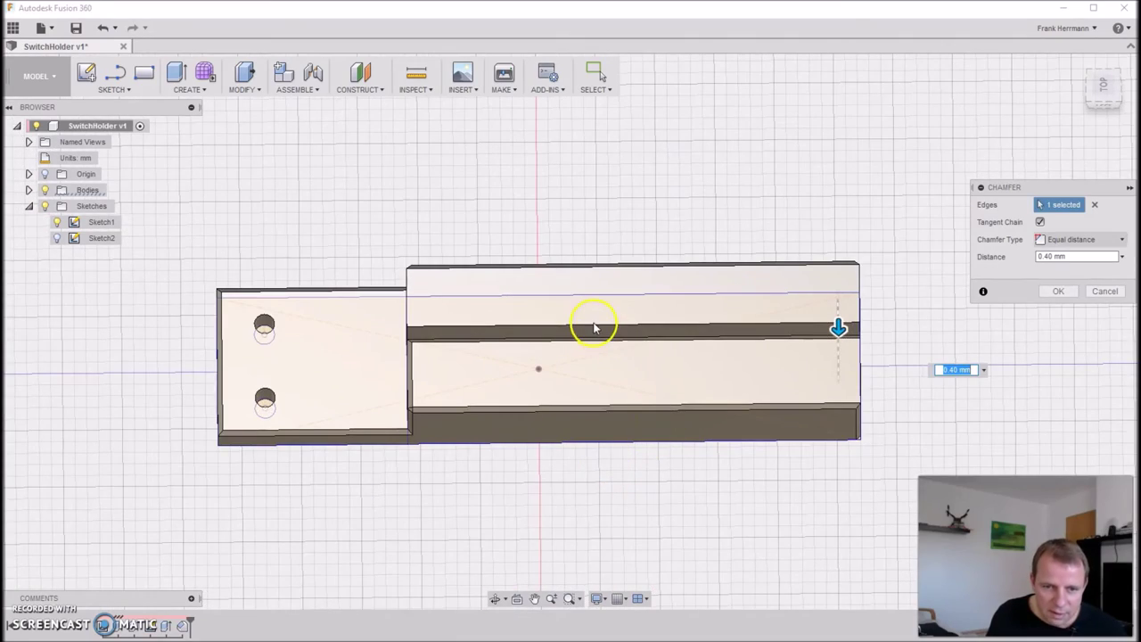
pyautogui.keyDown('shift'); pyautogui.moveTo(586, 326); pyautogui.dragTo(523, 298, button='middle'); pyautogui.keyUp('shift')
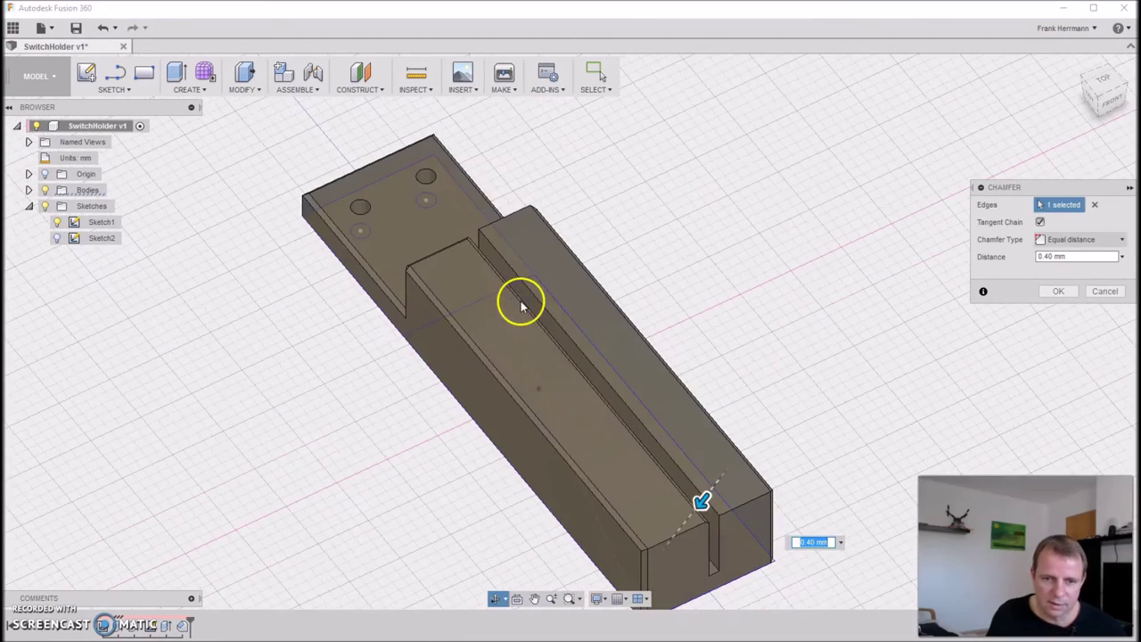
pyautogui.click(636, 419)
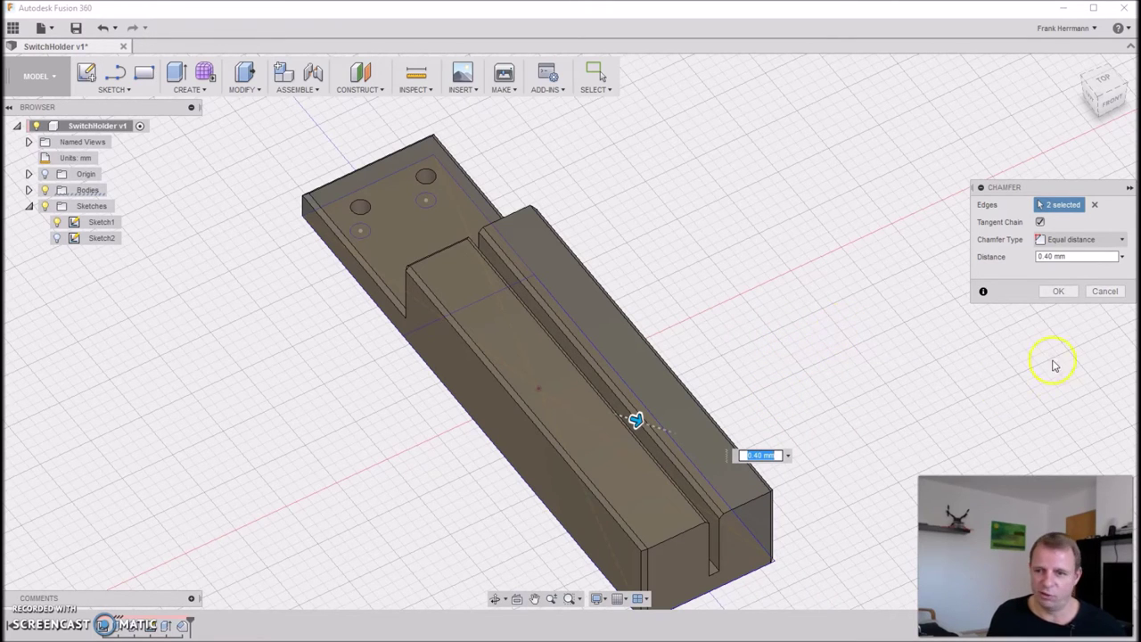
pyautogui.click(1058, 291)
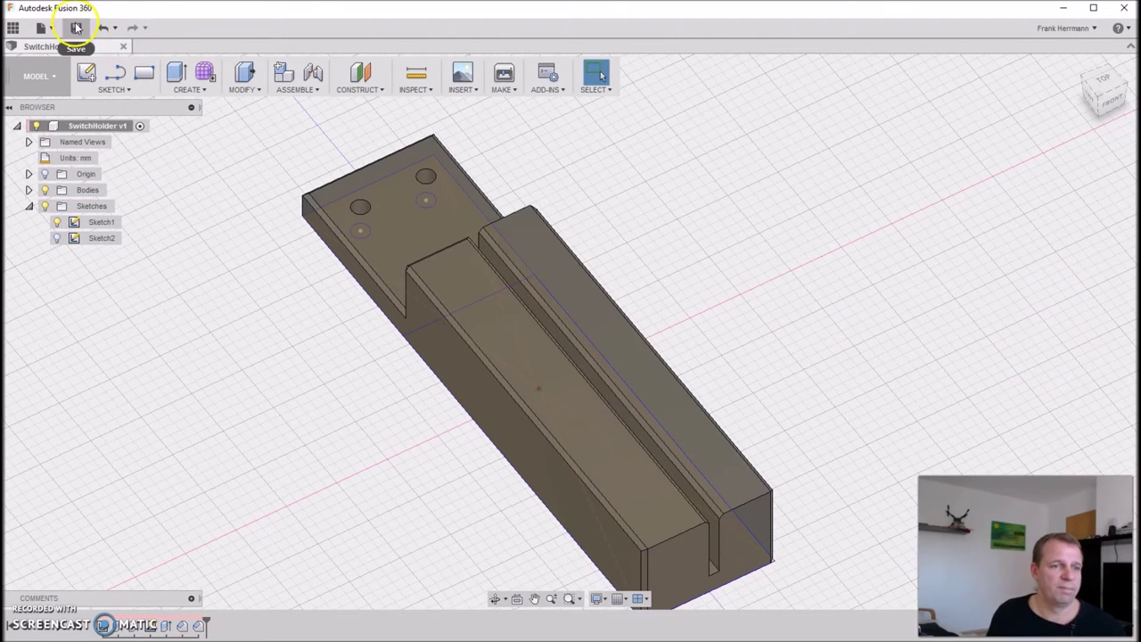
# Save the chamfered switch holder as version v2 with the default description, then inspect the chamfers
pyautogui.click(78, 29)
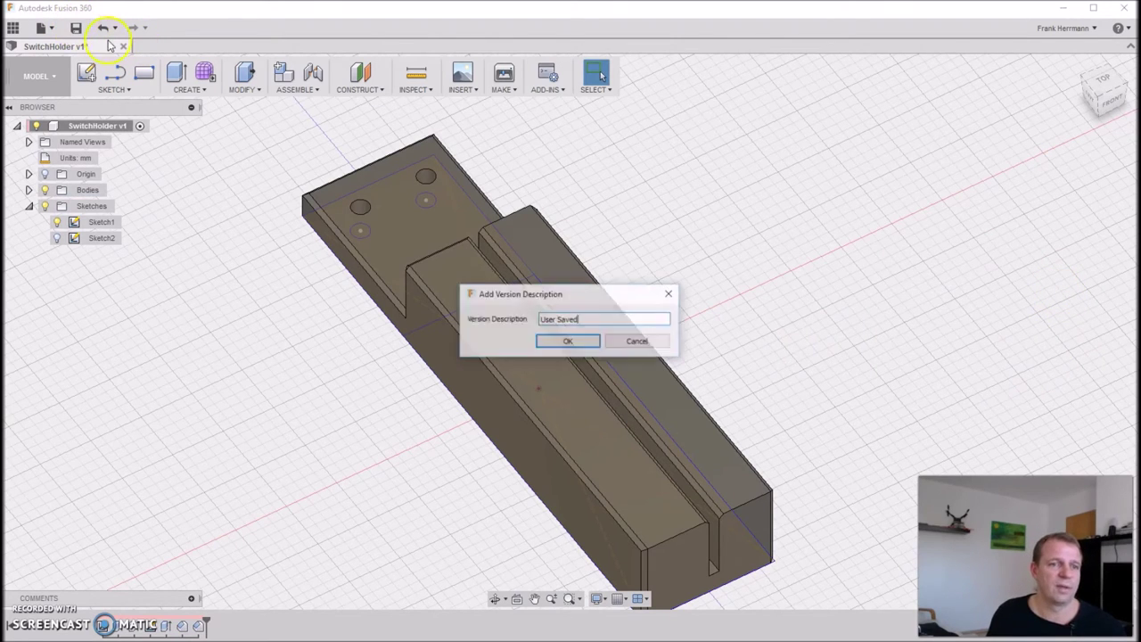
pyautogui.click(551, 343)
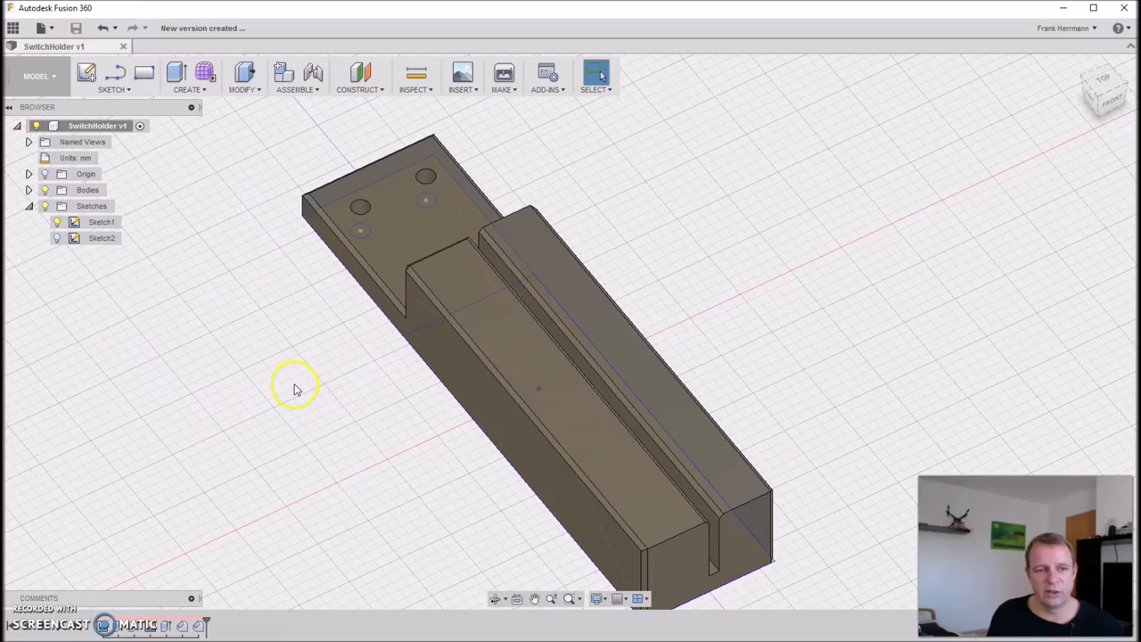
pyautogui.keyDown('shift'); pyautogui.moveTo(392, 425); pyautogui.dragTo(294, 396, button='middle'); pyautogui.keyUp('shift')
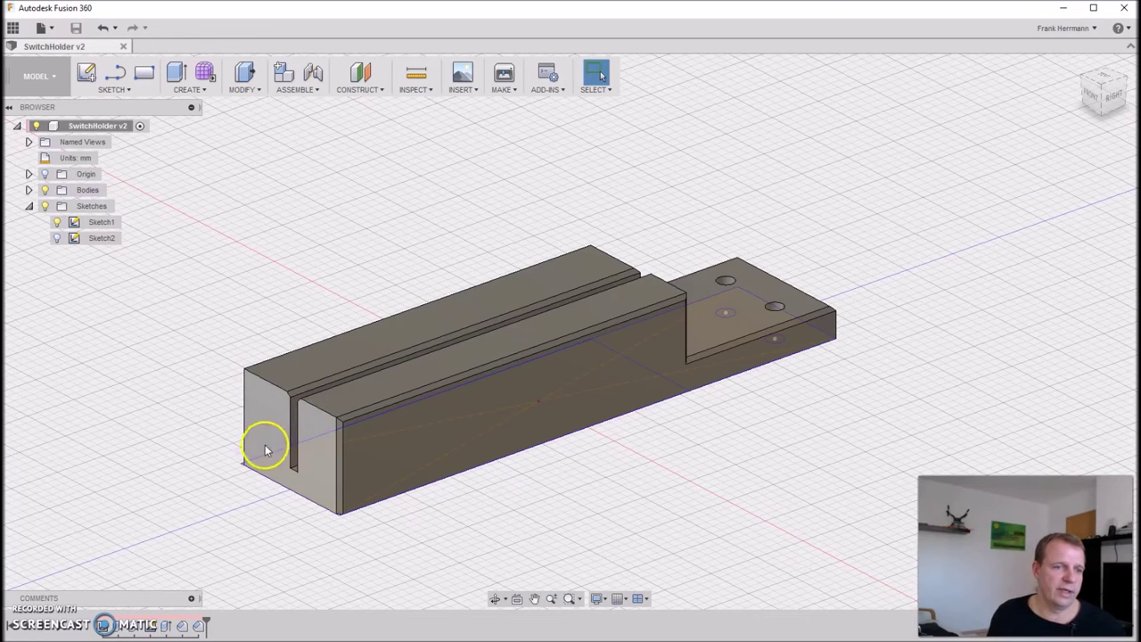
pyautogui.click(28, 190)
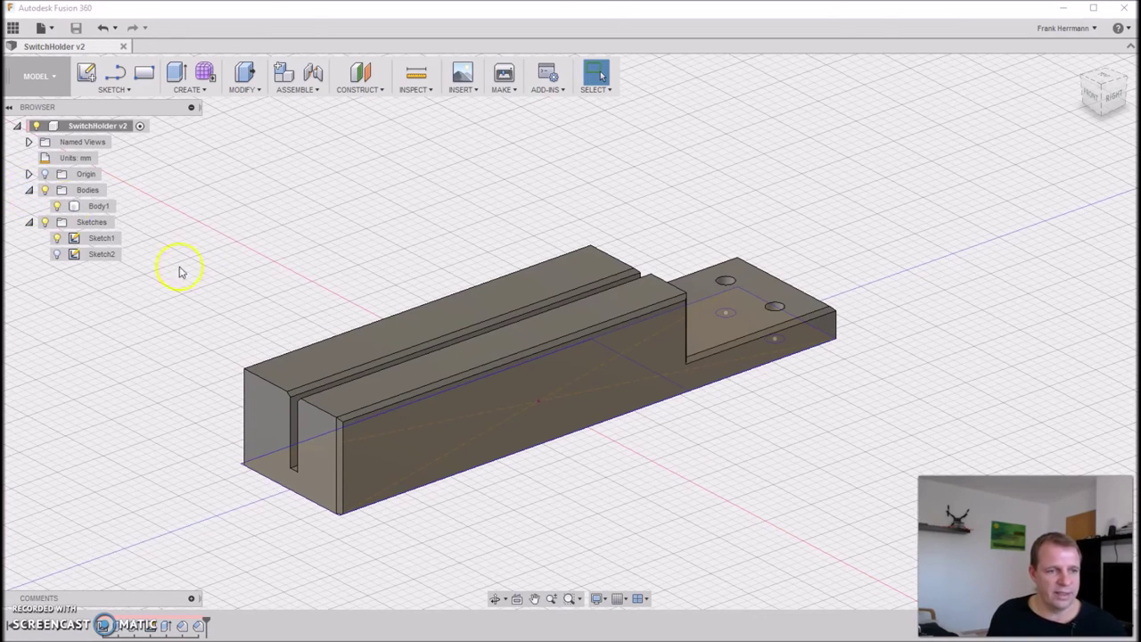
# Start an STL export of Body1 from its context menu
pyautogui.click(105, 209)
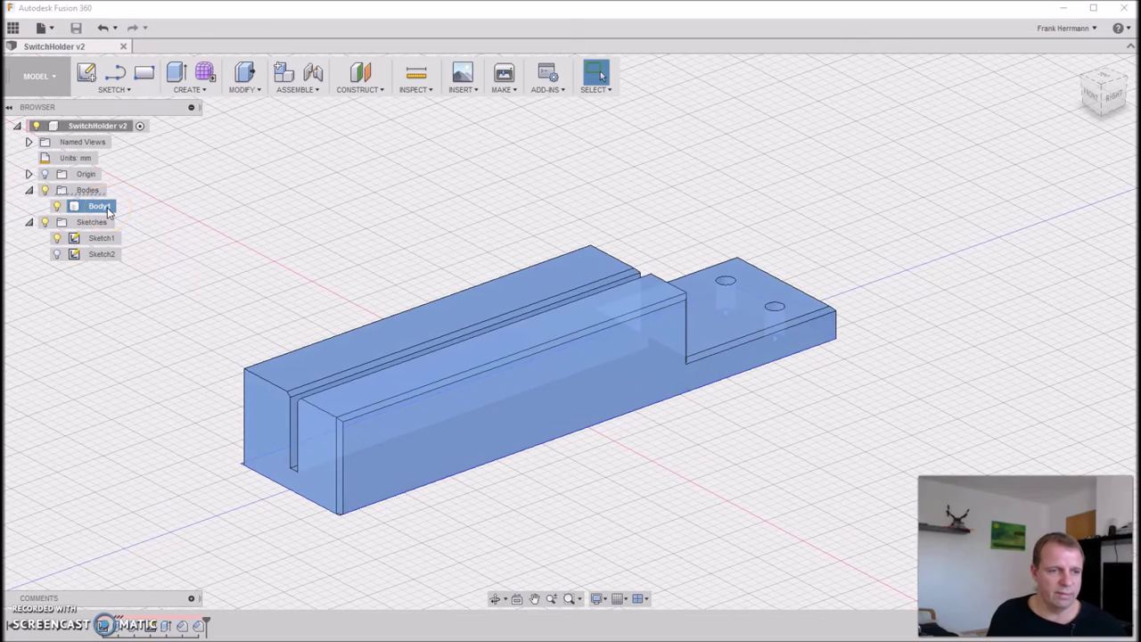
pyautogui.rightClick(109, 212)
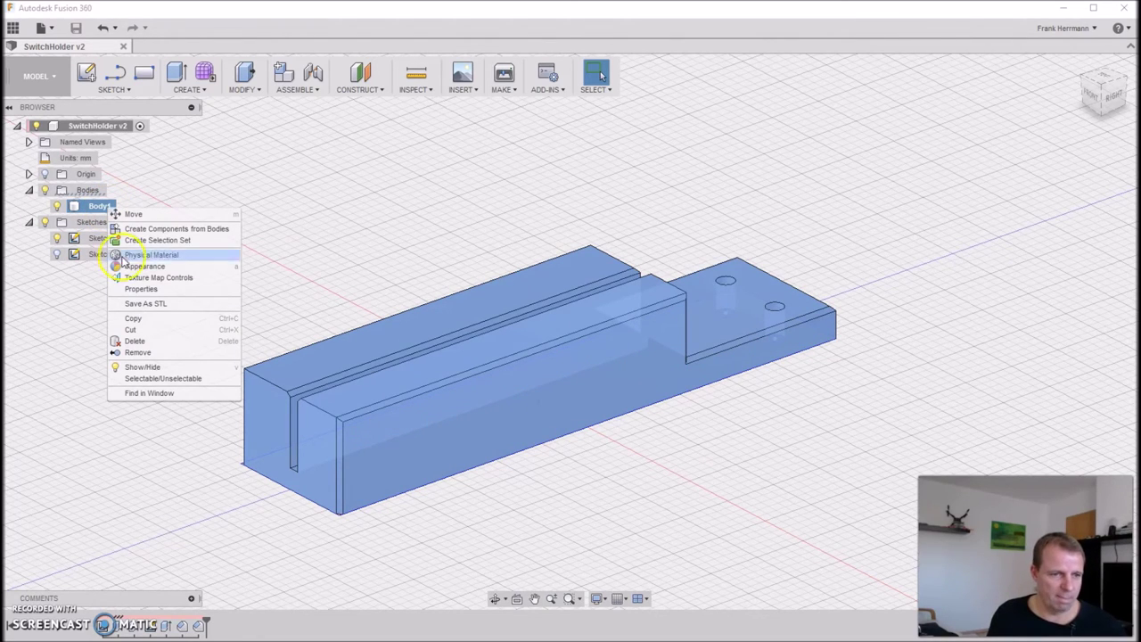
pyautogui.click(199, 308)
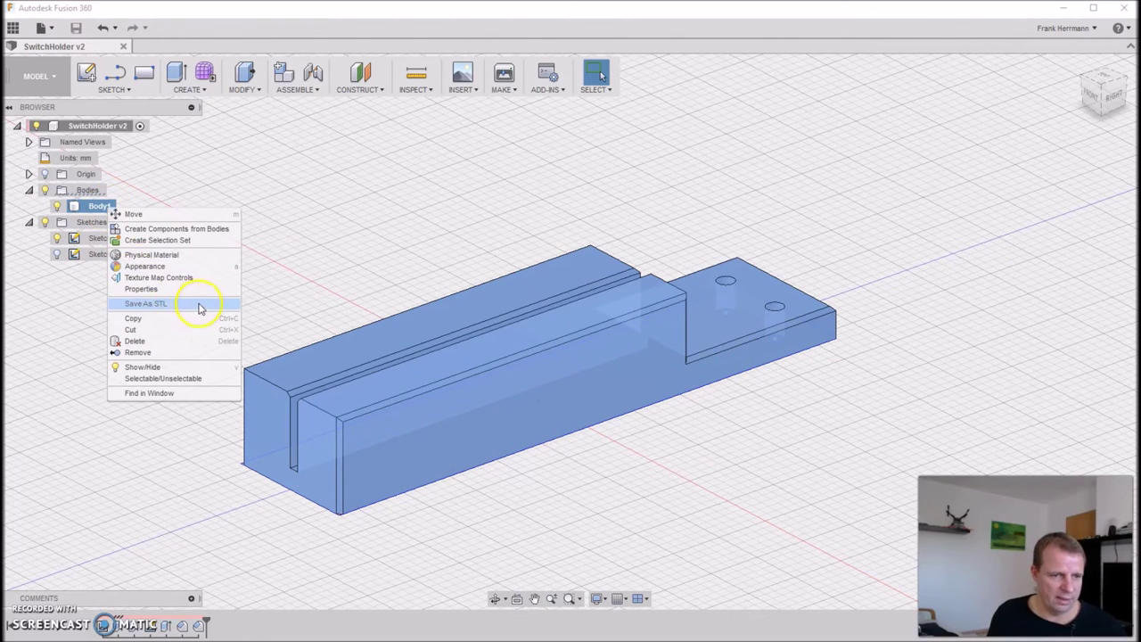
pyautogui.click(150, 304)
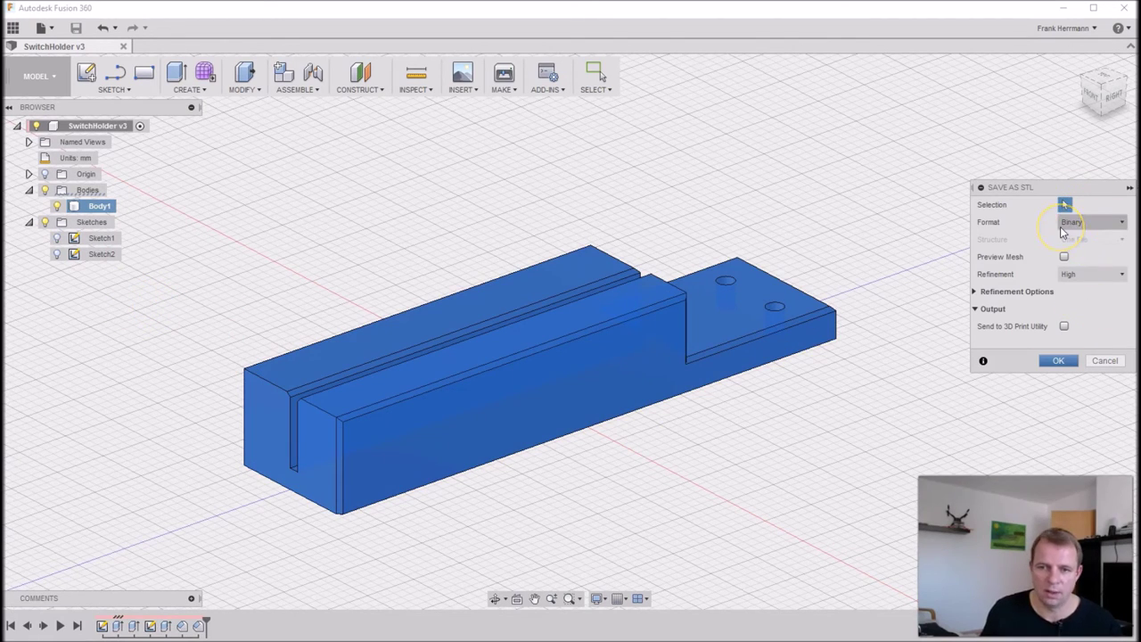
# Confirm the STL export as Binary with High refinement, checking the mesh preview
pyautogui.click(1069, 230)
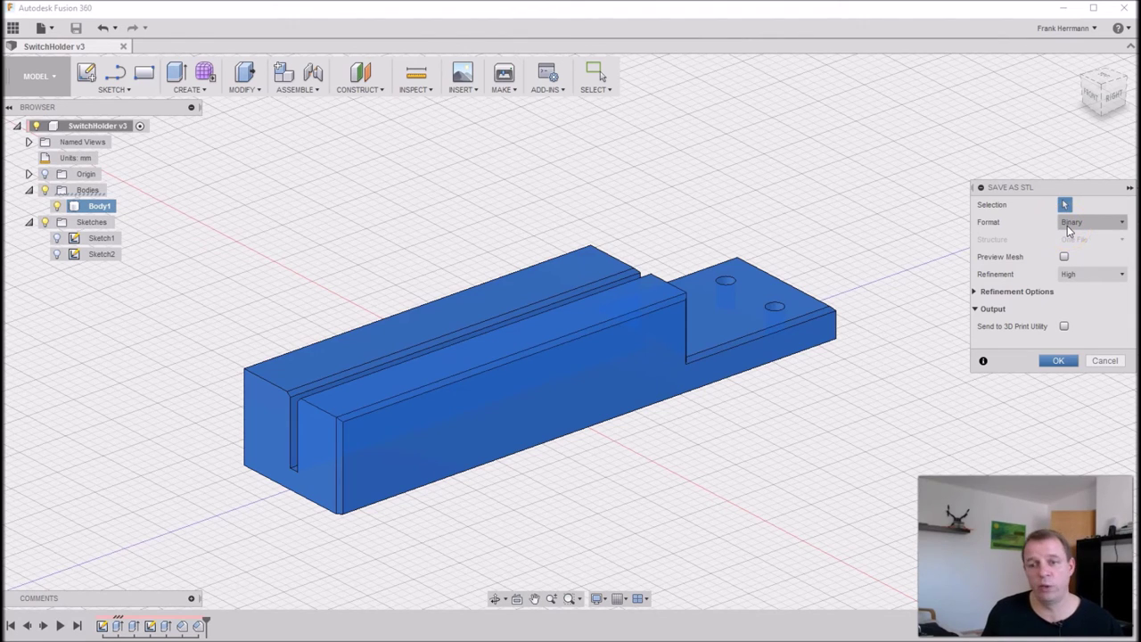
pyautogui.click(1073, 226)
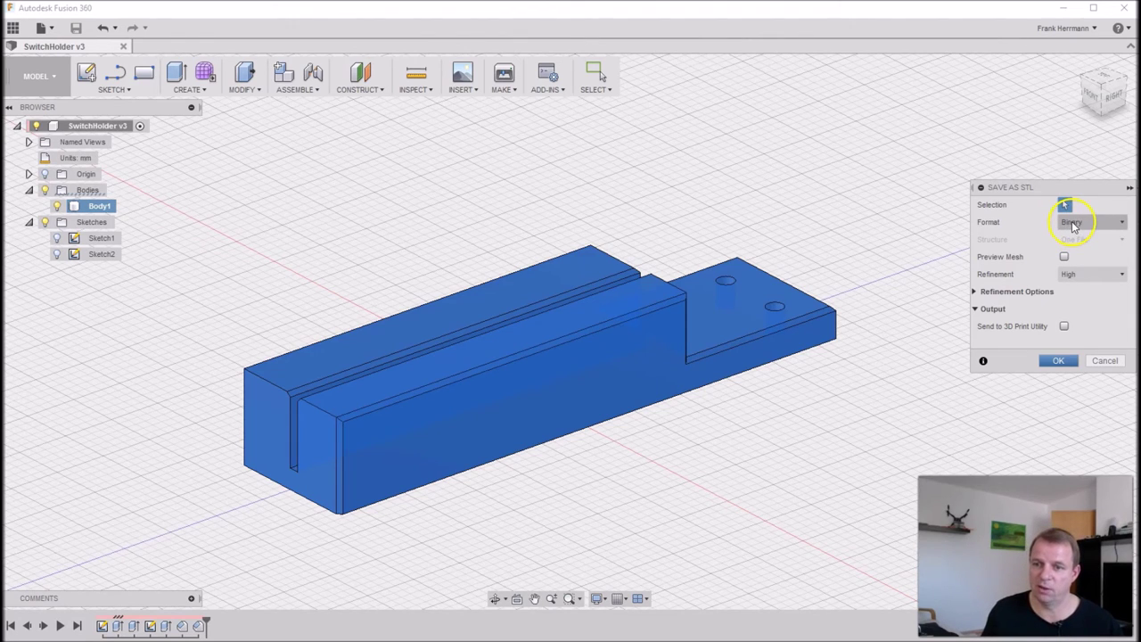
pyautogui.click(1064, 257)
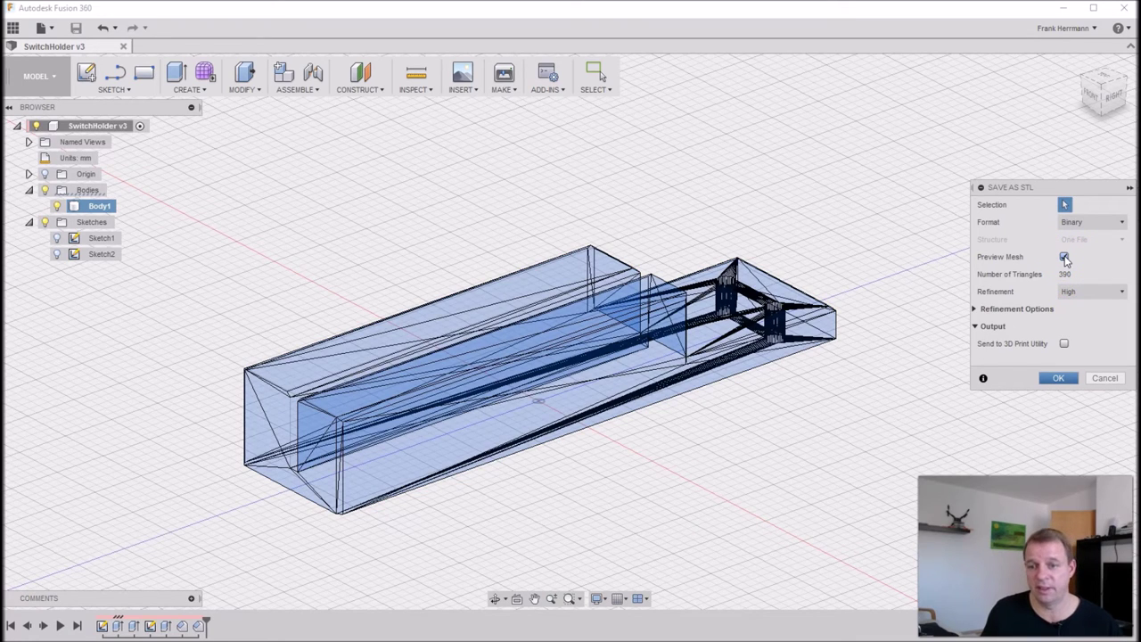
pyautogui.click(1065, 257)
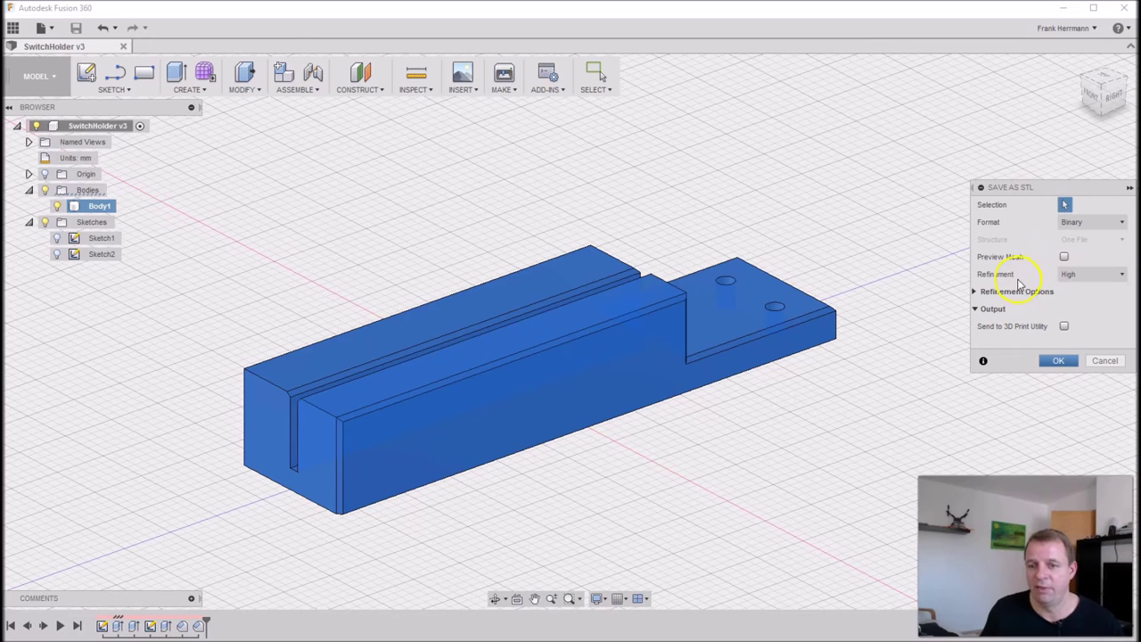
pyautogui.click(1098, 276)
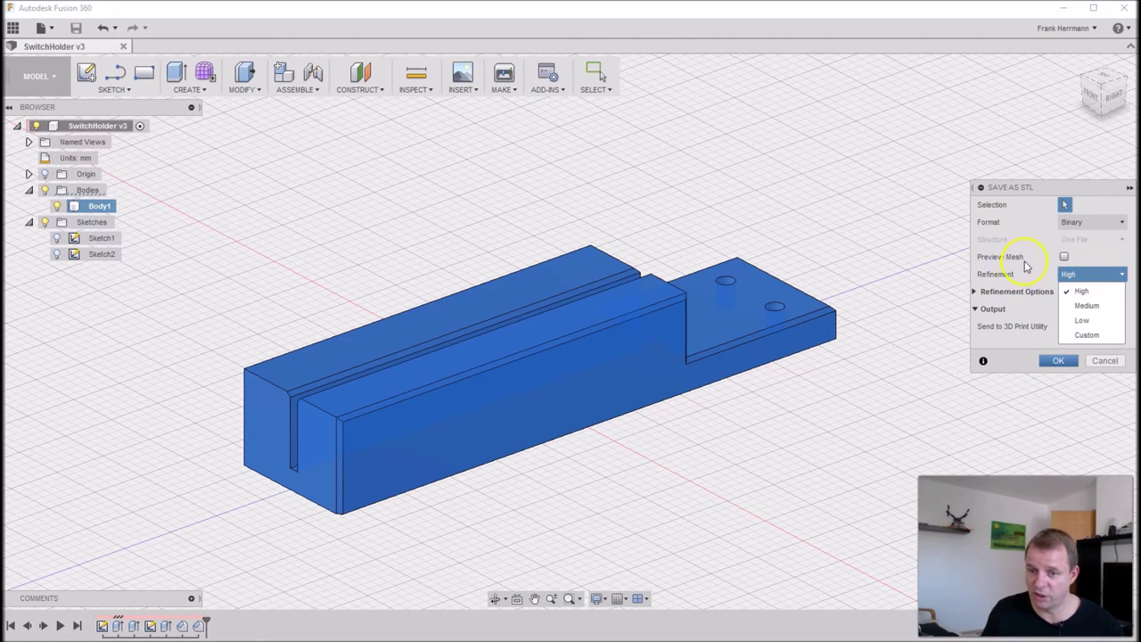
pyautogui.click(974, 293)
pyautogui.click(974, 294)
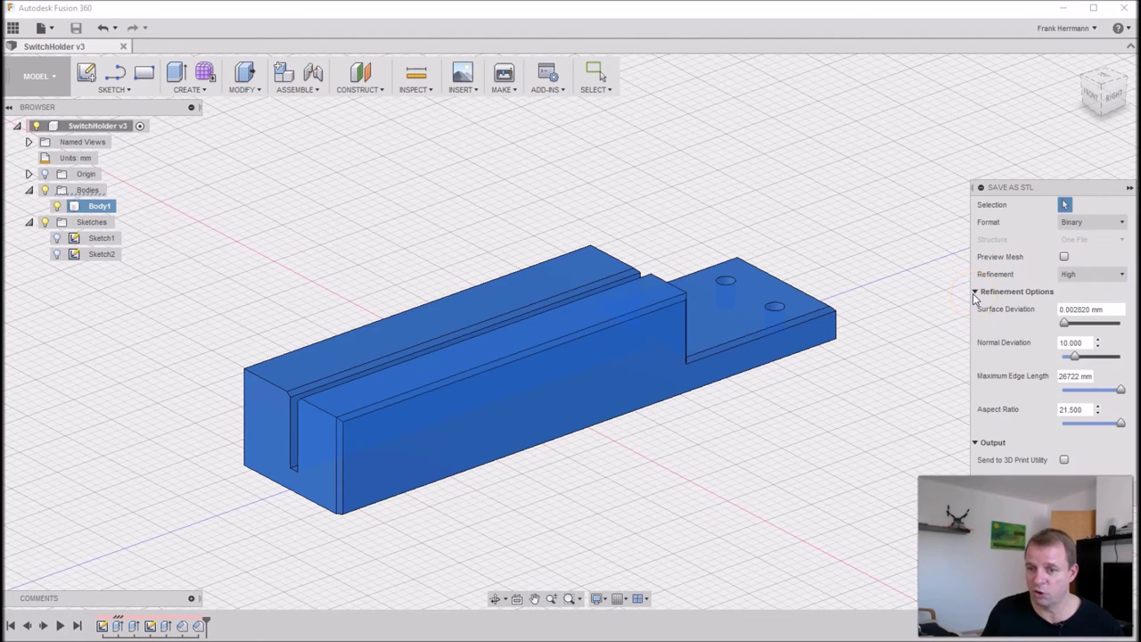
pyautogui.click(974, 293)
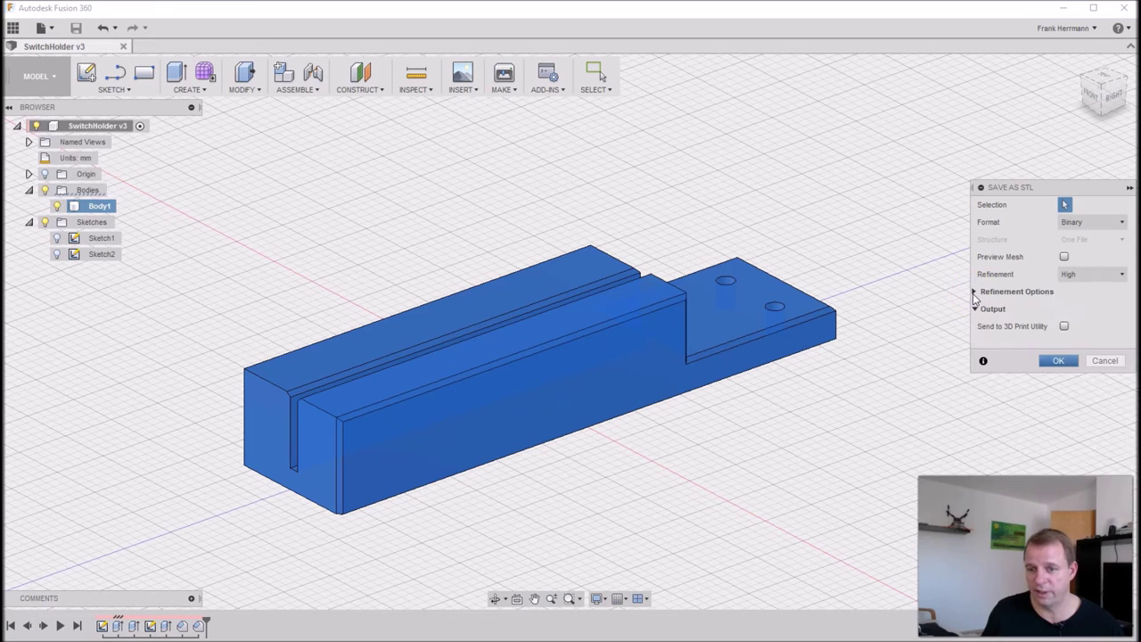
pyautogui.click(1059, 361)
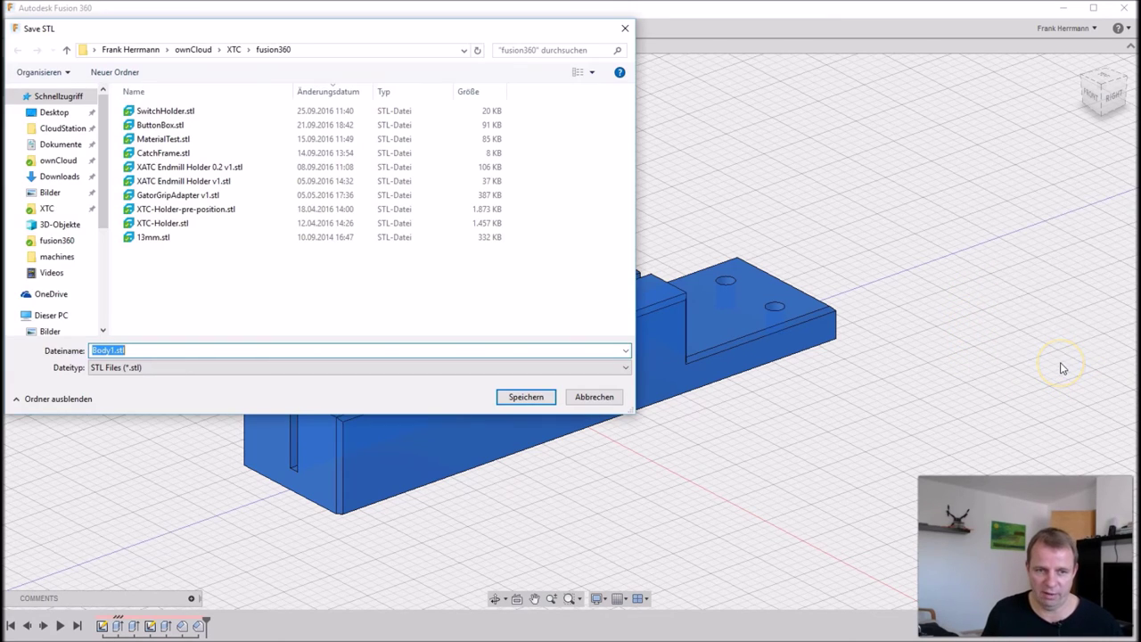
# Save the export as SwitchHolder.stl, overwriting the existing file of that name
pyautogui.click(161, 351)
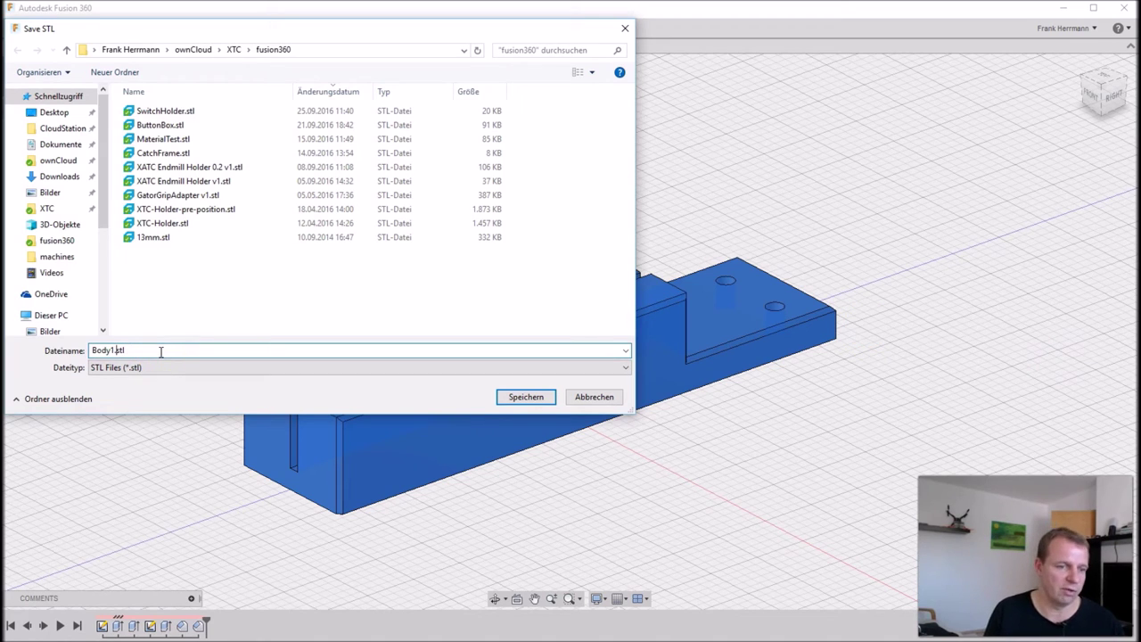
pyautogui.write('SwitchHolder')
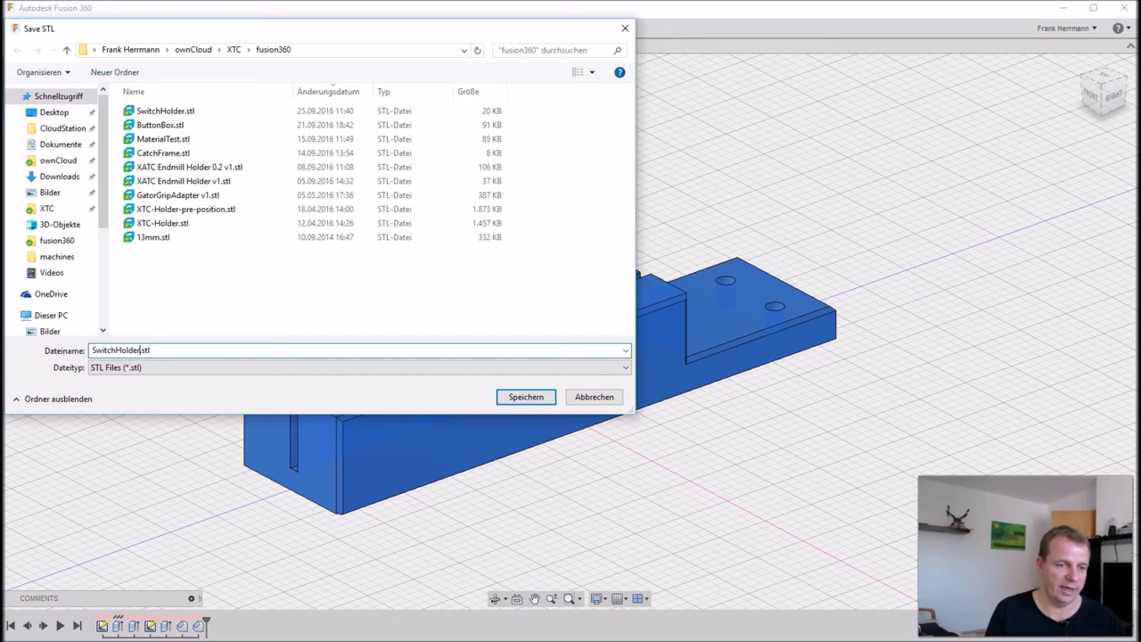
pyautogui.press('Return')
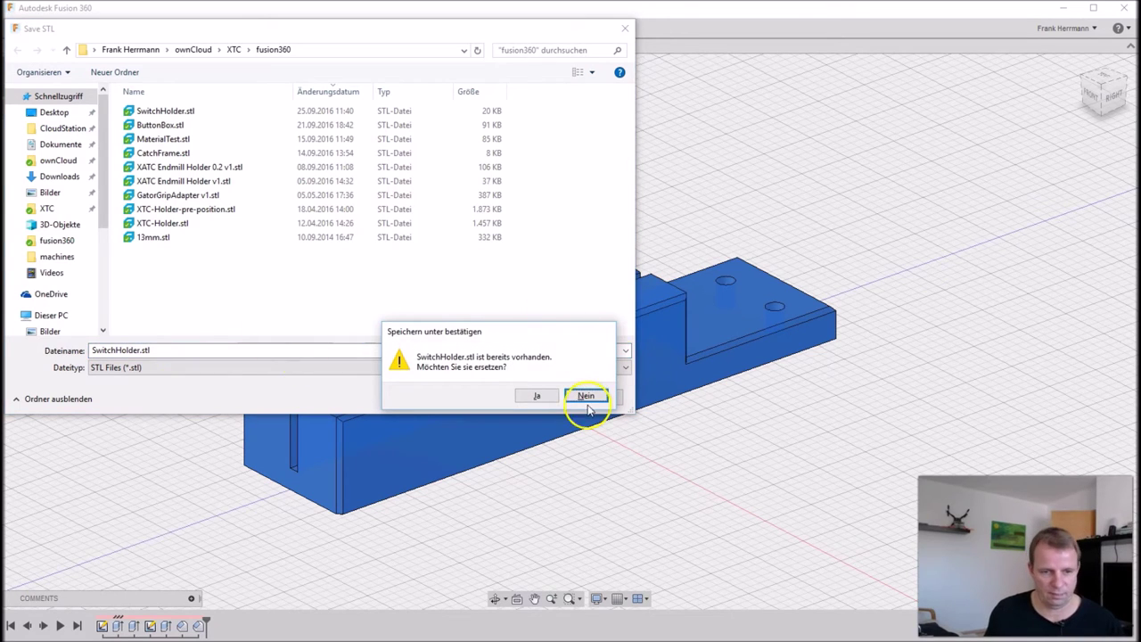
pyautogui.click(539, 396)
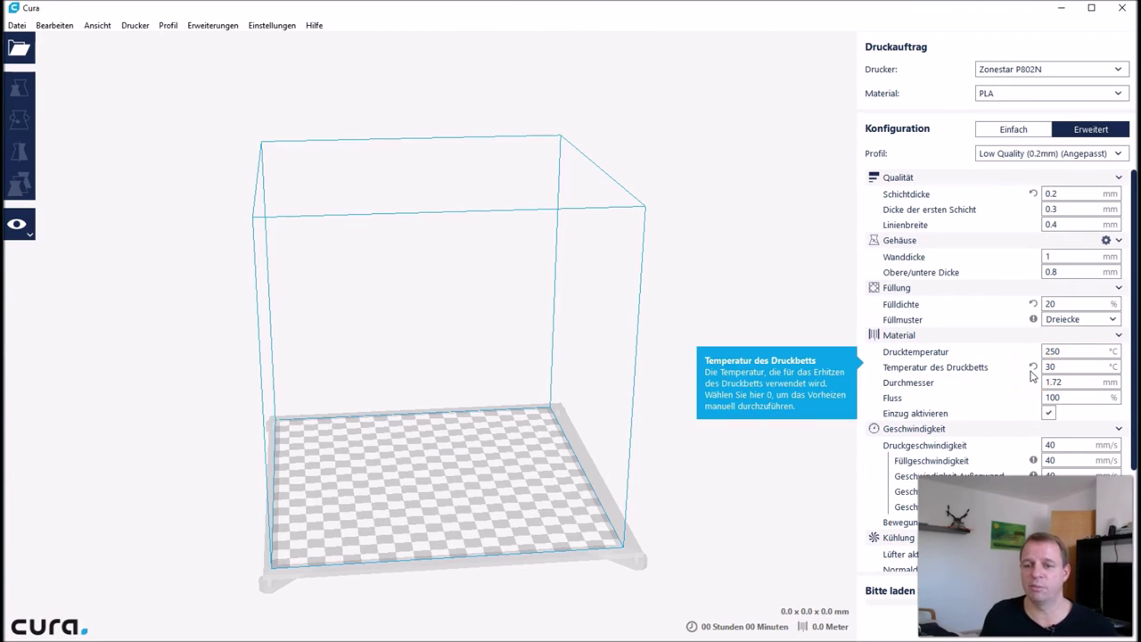
# Open Cura's Open File dialog to pick a model to slice
pyautogui.click(17, 50)
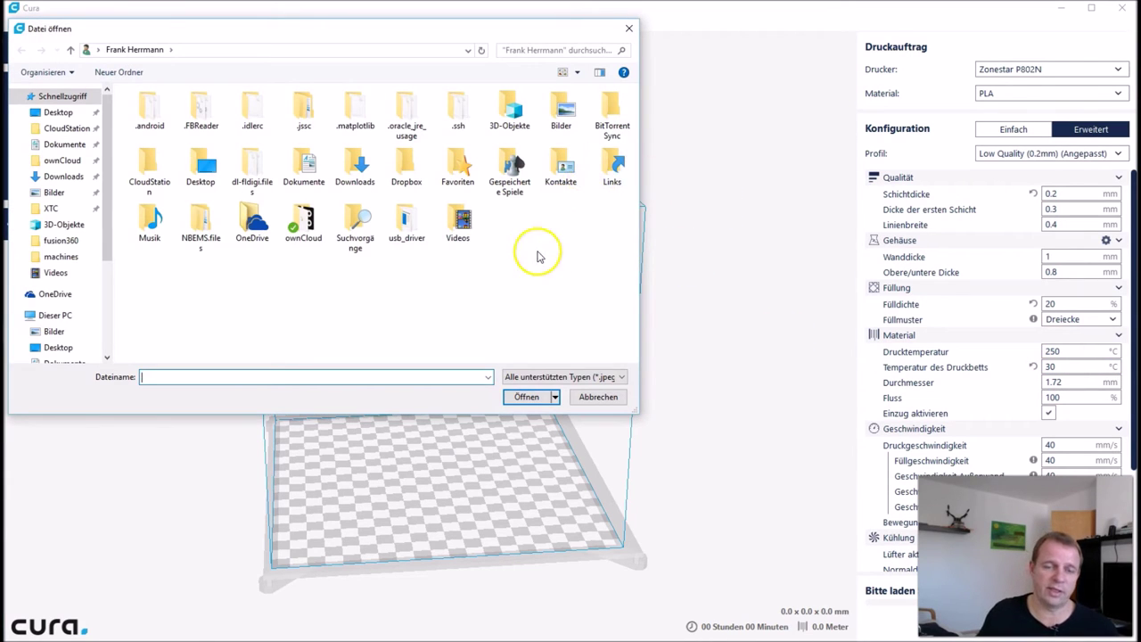
# Load SwitchHolder.stl from the fusion360 folder onto the build plate
pyautogui.doubleClick(520, 125)
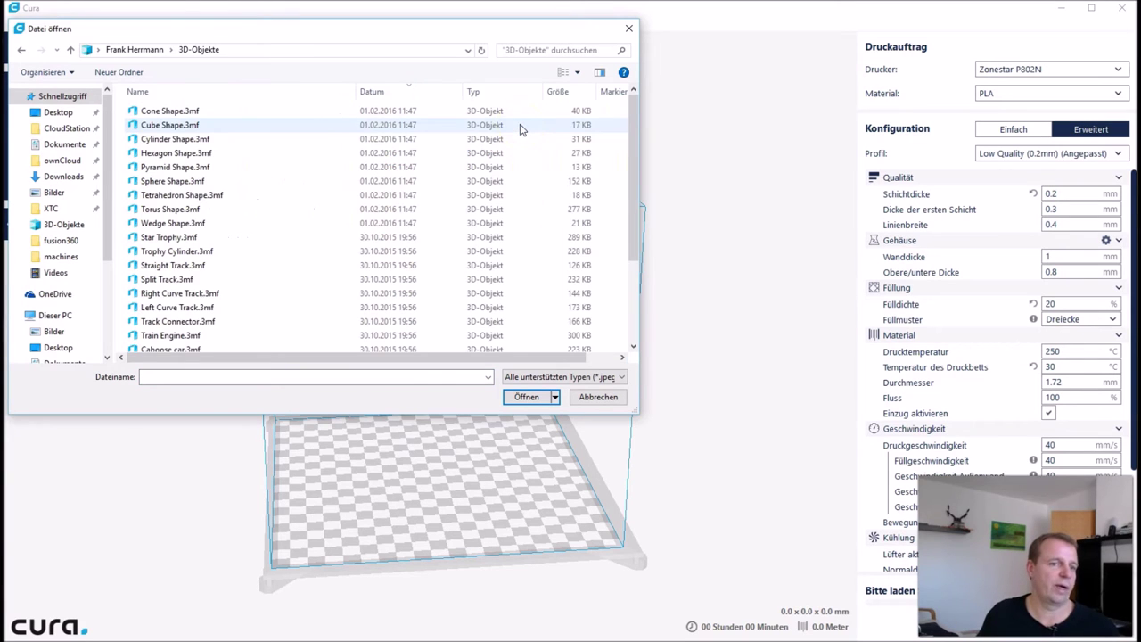
pyautogui.scroll(-1, 346, 227)
pyautogui.scroll(-2, 344, 229)
pyautogui.scroll(3, 293, 209)
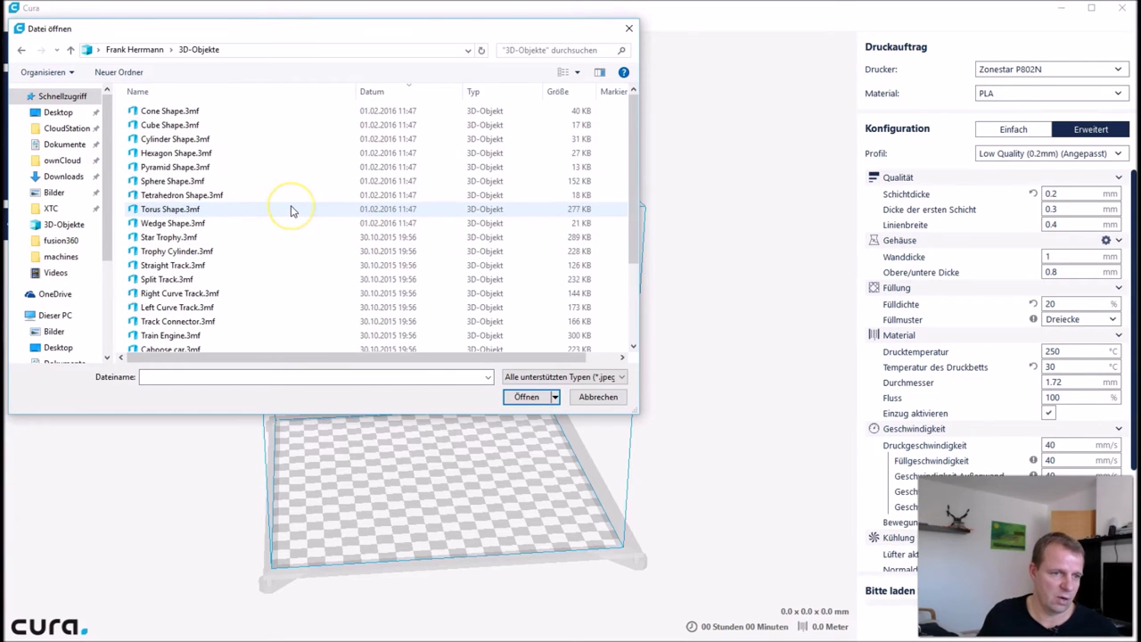
pyautogui.click(46, 241)
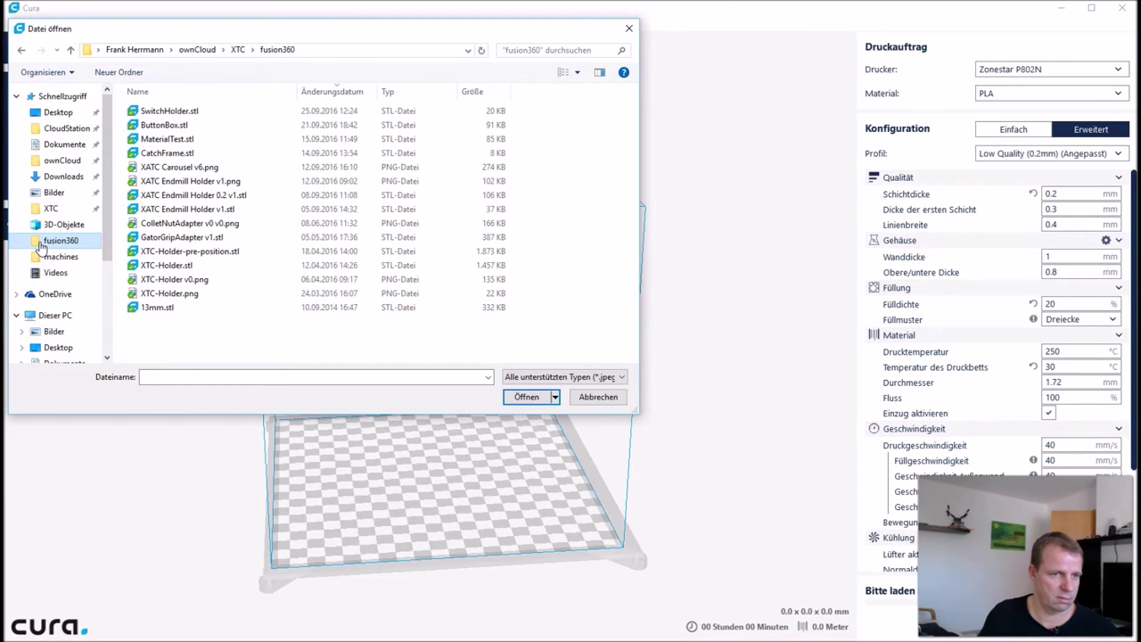
pyautogui.doubleClick(183, 113)
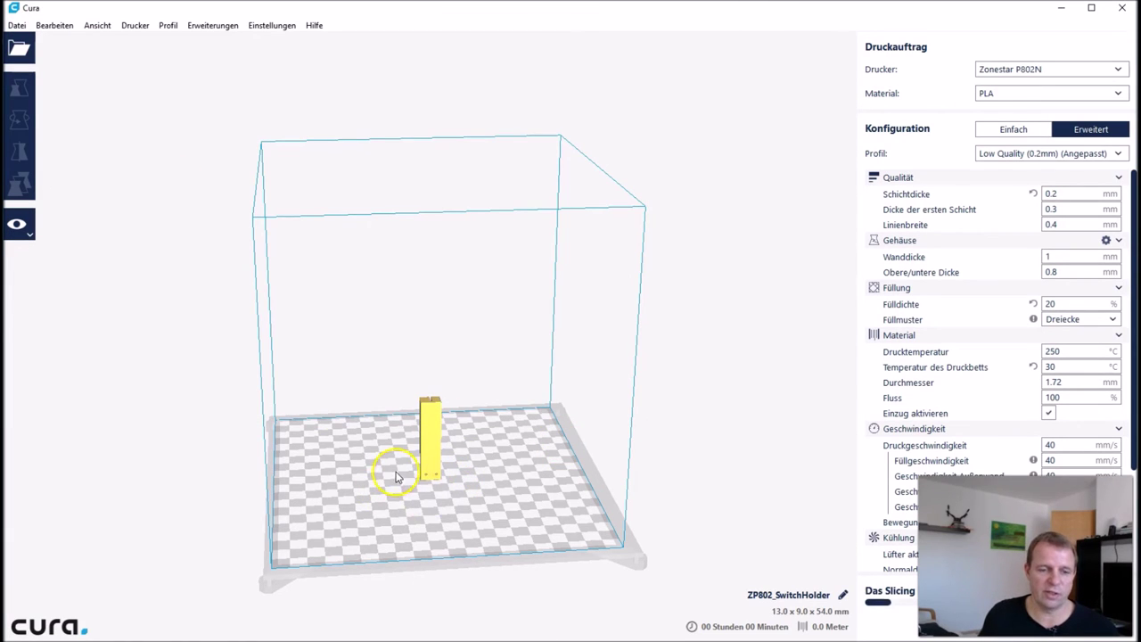
# Centre the view on the sliced upright SwitchHolder (20 min, 1.21 m) and select it
pyautogui.moveTo(398, 477); pyautogui.dragTo(615, 454, button='right')
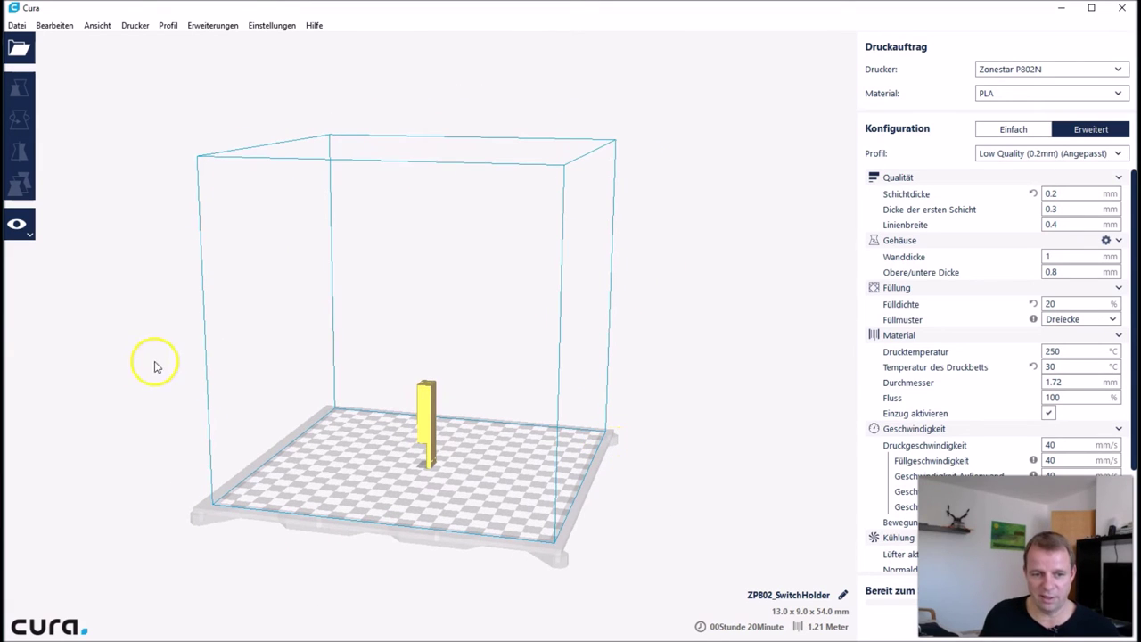
pyautogui.moveTo(369, 400); pyautogui.dragTo(495, 452, button='right')
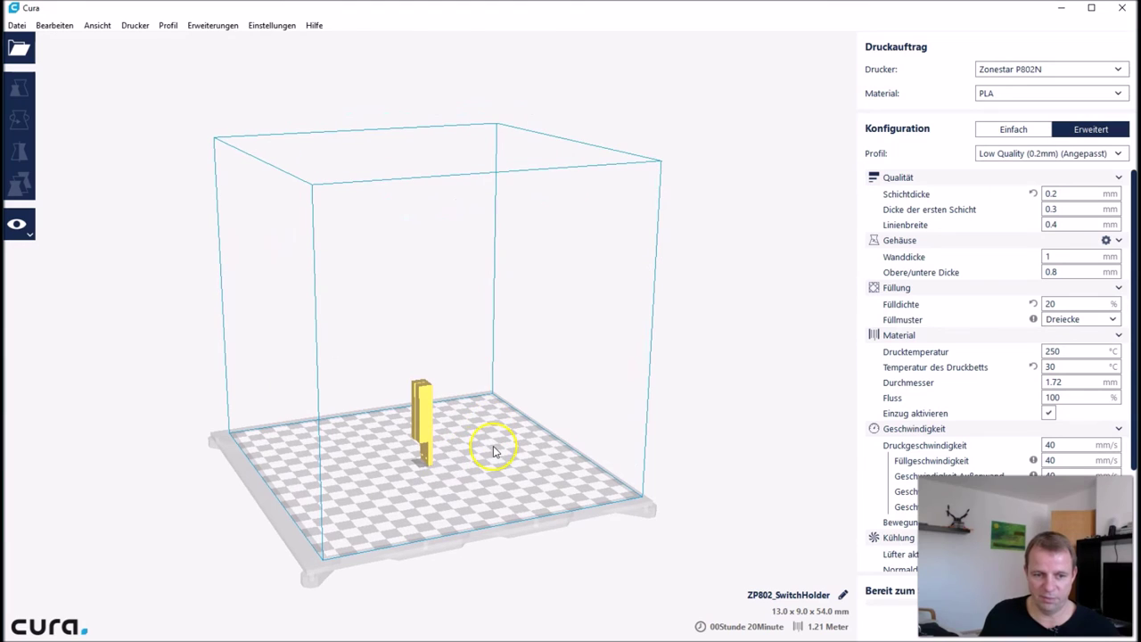
pyautogui.scroll(3, 418, 470)
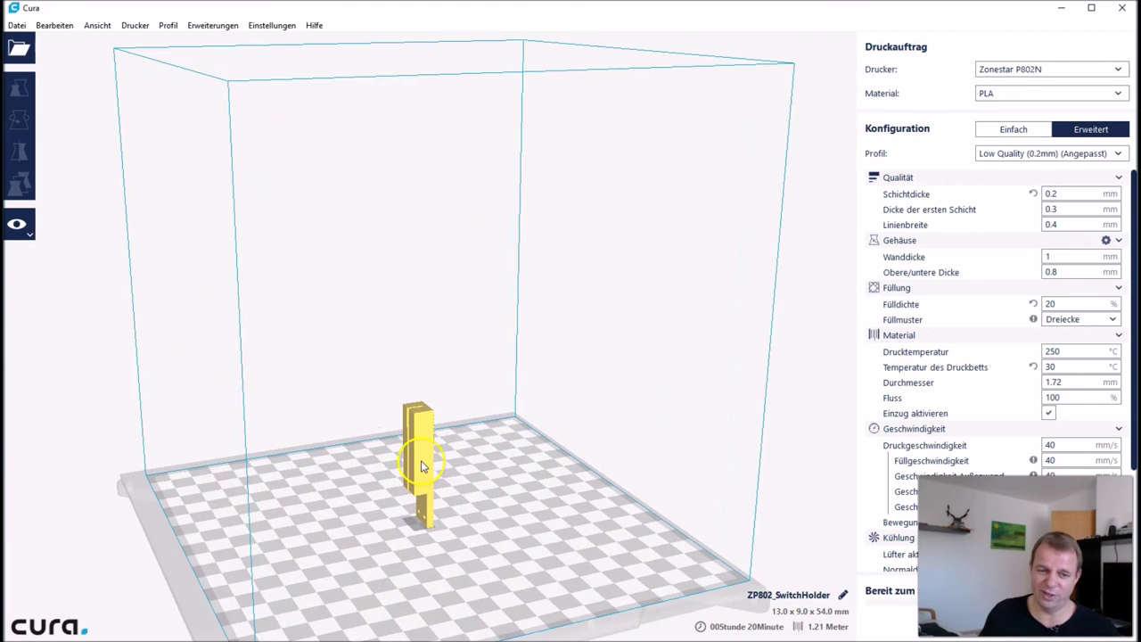
pyautogui.scroll(3, 421, 467)
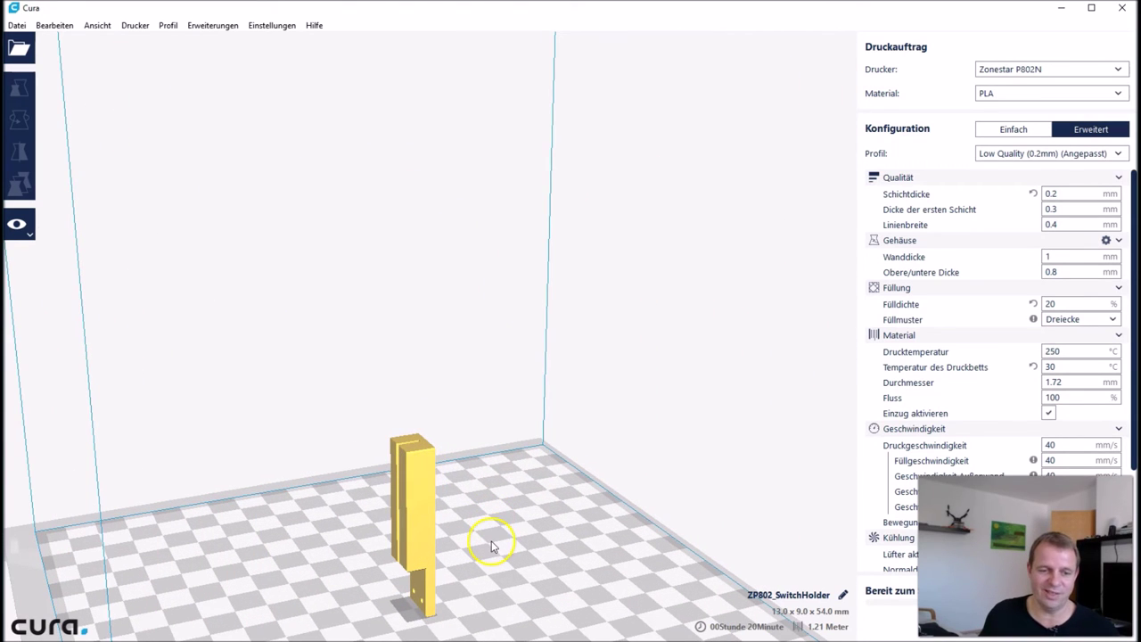
pyautogui.moveTo(489, 554); pyautogui.dragTo(458, 306, button='middle')
pyautogui.scroll(3, 455, 290)
pyautogui.moveTo(487, 246); pyautogui.dragTo(514, 342, button='middle')
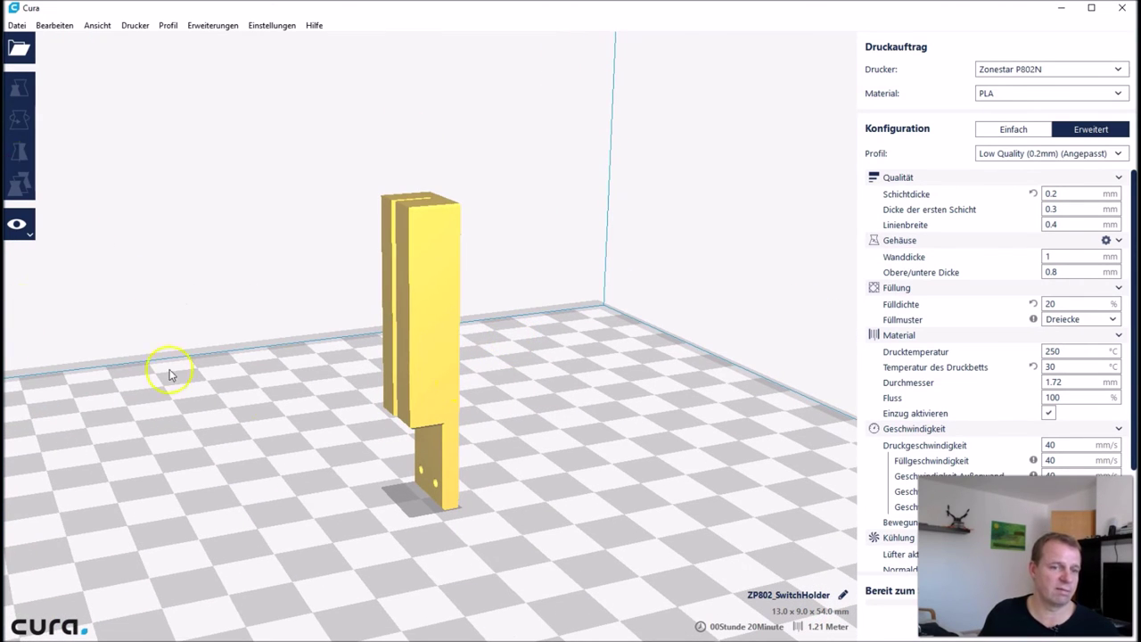
pyautogui.click(437, 285)
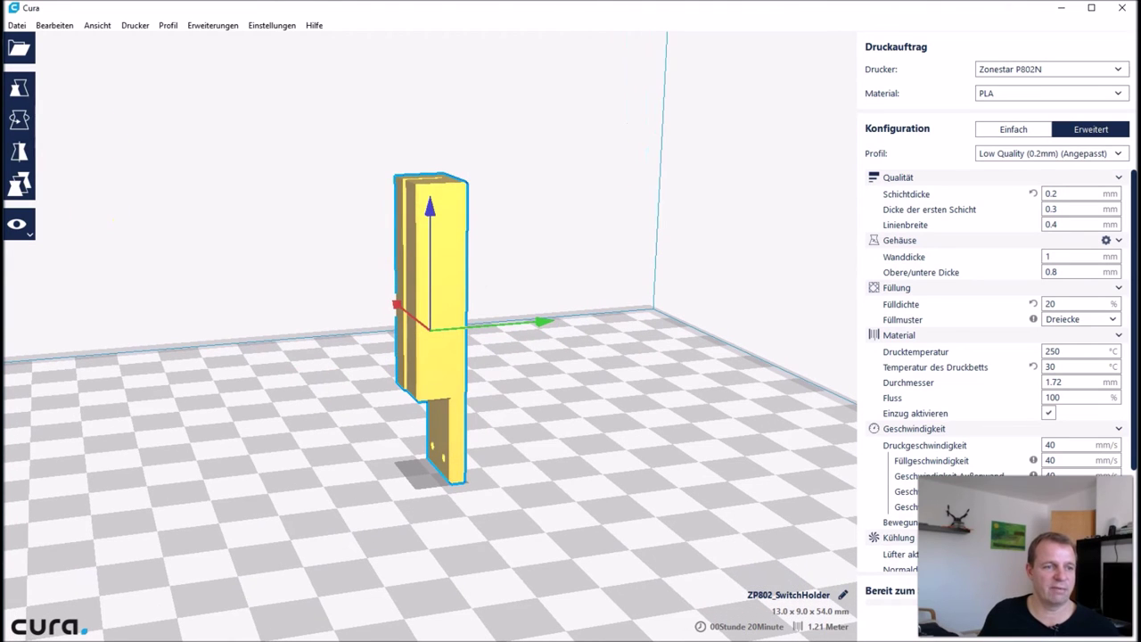
# Rotate the SwitchHolder to lie flat at 13.0 x 54.0 x 9.0 mm
pyautogui.click(18, 119)
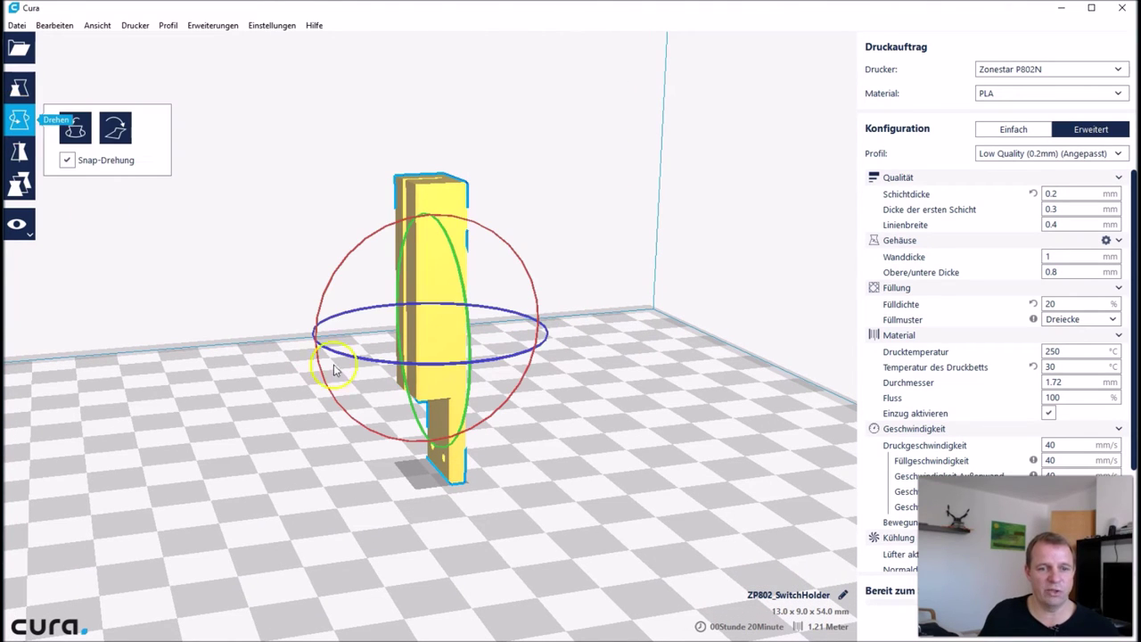
pyautogui.moveTo(480, 233); pyautogui.dragTo(538, 404)
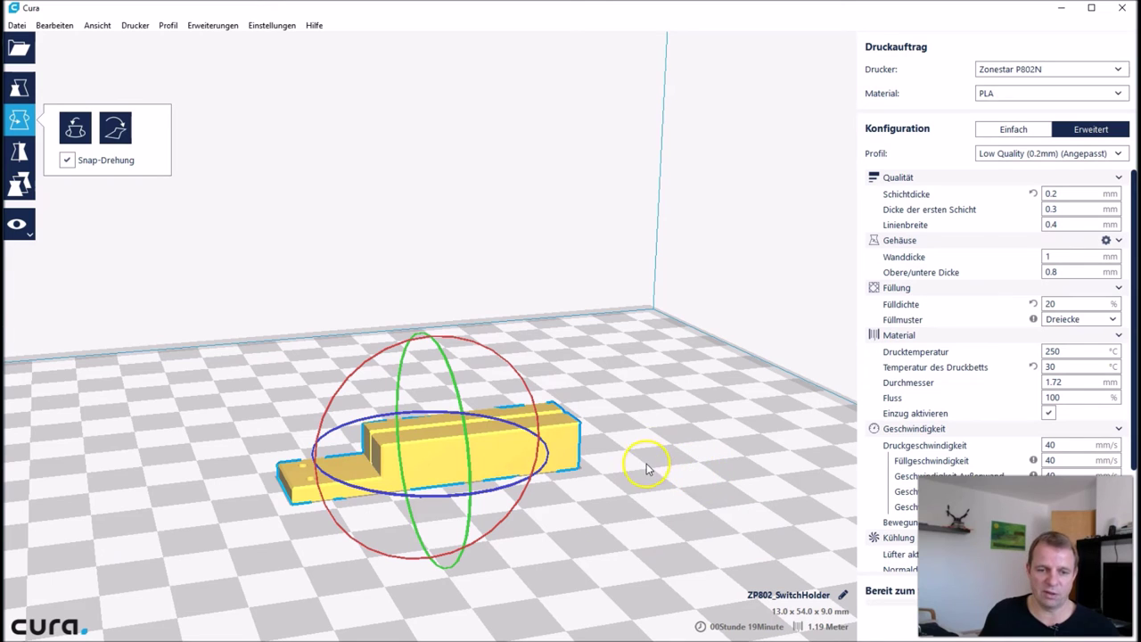
pyautogui.moveTo(647, 468)
pyautogui.mouseDown(button='middle')
pyautogui.moveTo(657, 288)
pyautogui.moveTo(657, 453)
pyautogui.moveTo(625, 471)
pyautogui.mouseUp(button='middle')
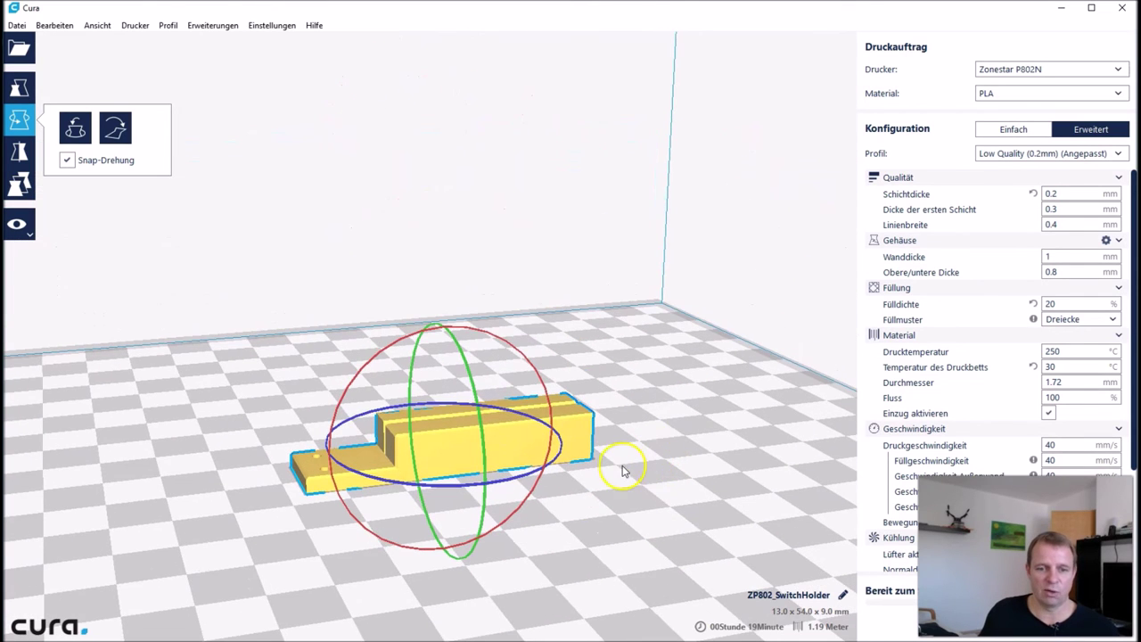
pyautogui.moveTo(624, 471); pyautogui.dragTo(621, 517, button='right')
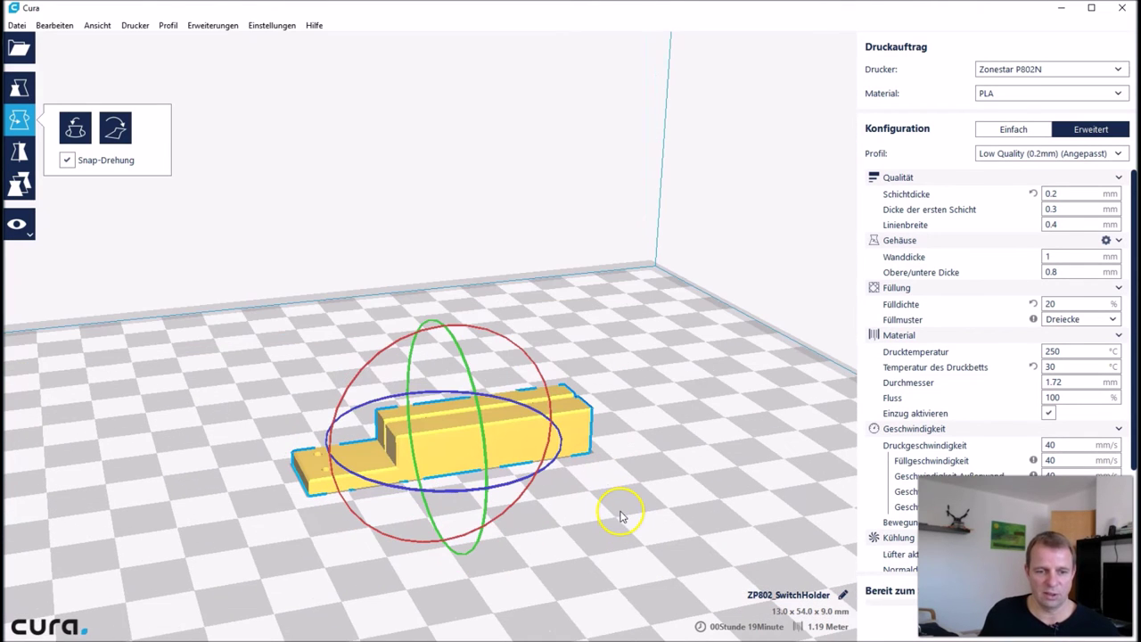
pyautogui.click(19, 120)
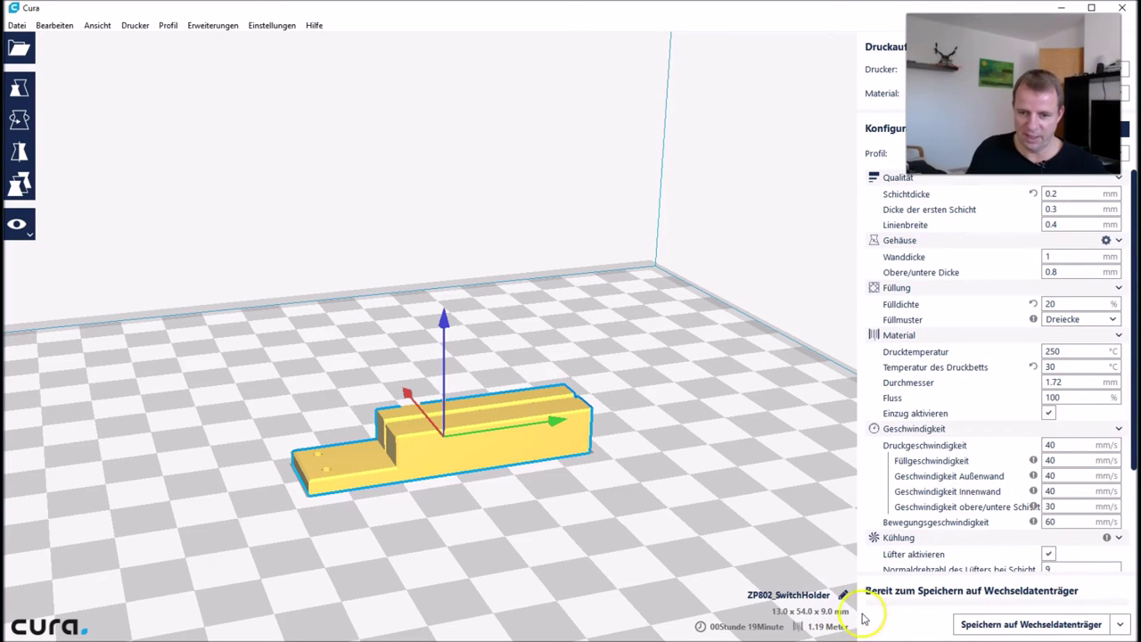
# View the switch holder in X-ray mode and orbit around it
pyautogui.click(18, 230)
pyautogui.click(40, 270)
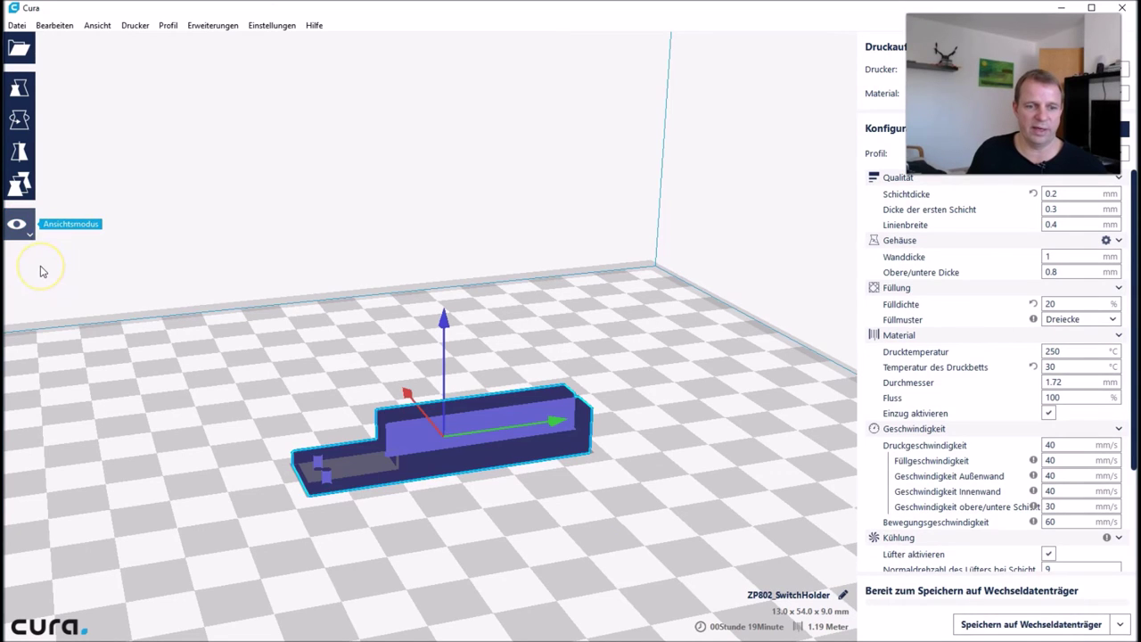
pyautogui.click(228, 441)
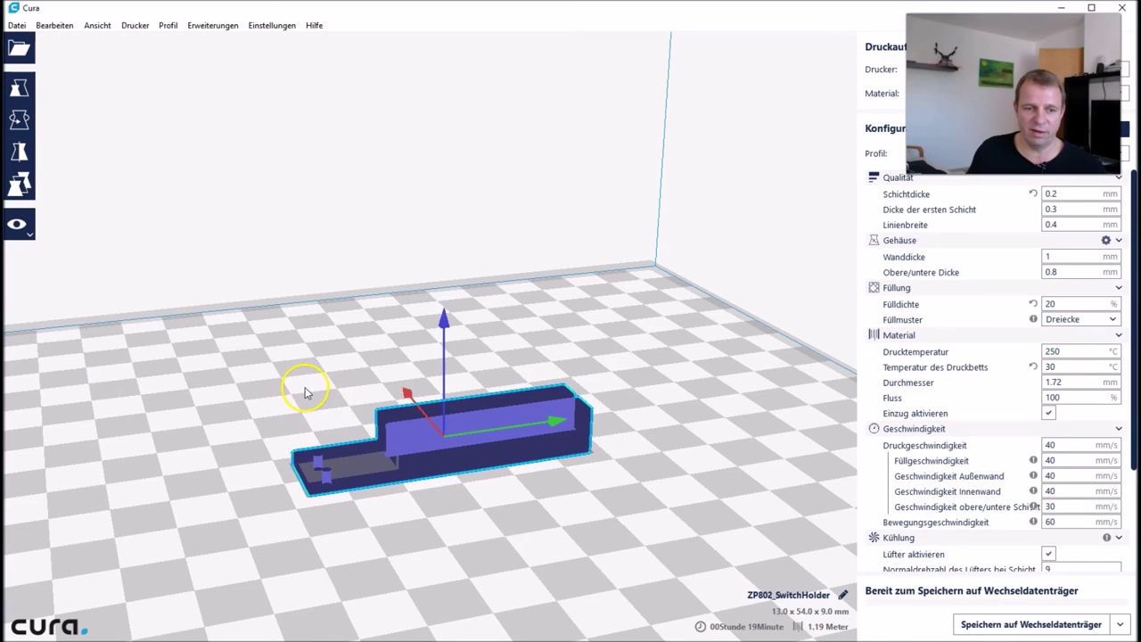
pyautogui.moveTo(305, 390); pyautogui.dragTo(428, 401, button='right')
# Switch to Schichten layer view and cut down to layer 18 to show the triangle infill
pyautogui.click(21, 230)
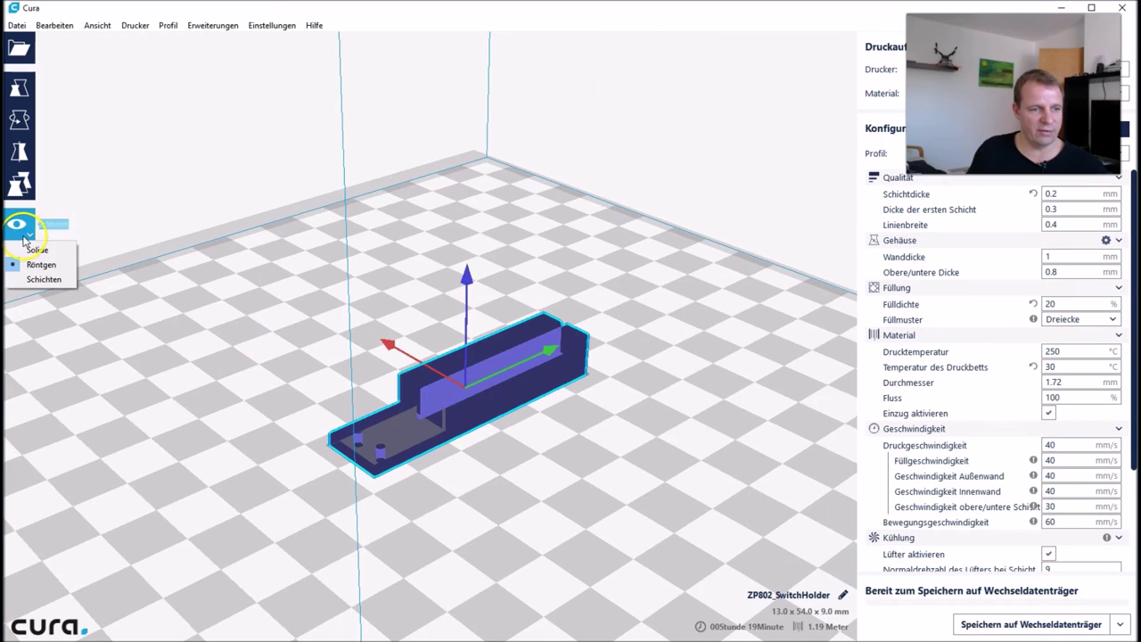
pyautogui.click(25, 279)
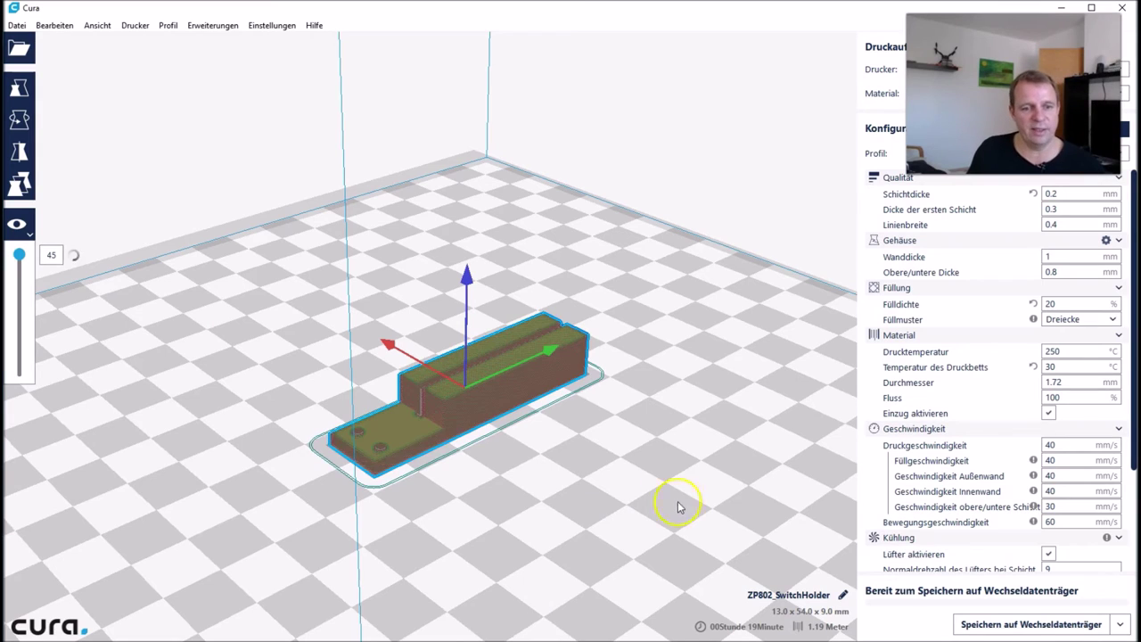
pyautogui.moveTo(20, 255); pyautogui.dragTo(20, 326)
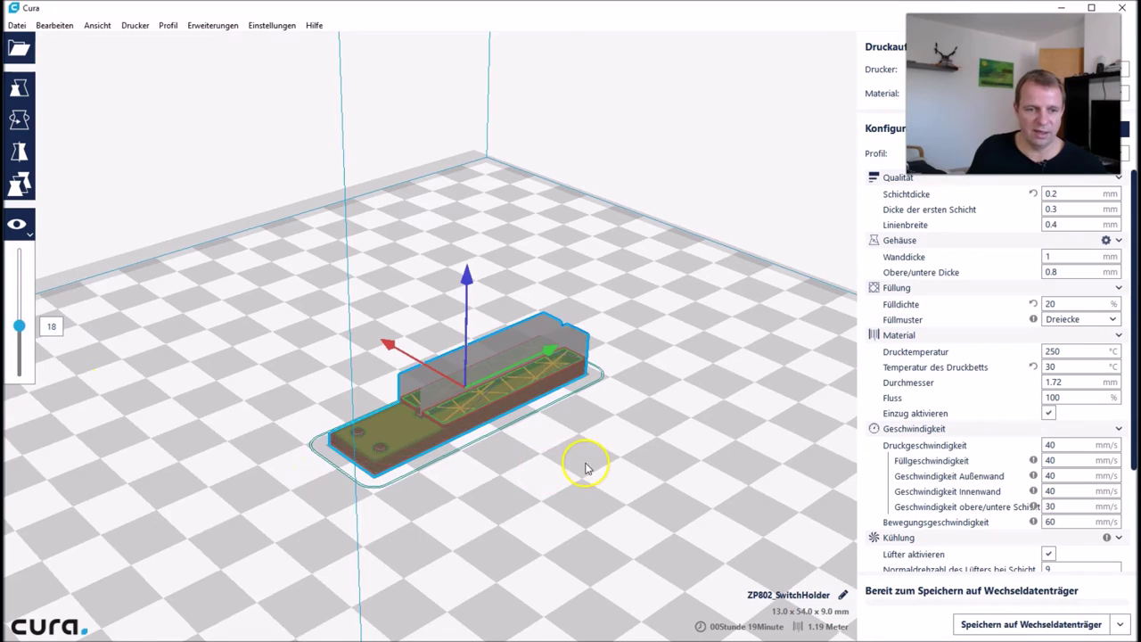
pyautogui.scroll(5, 585, 461)
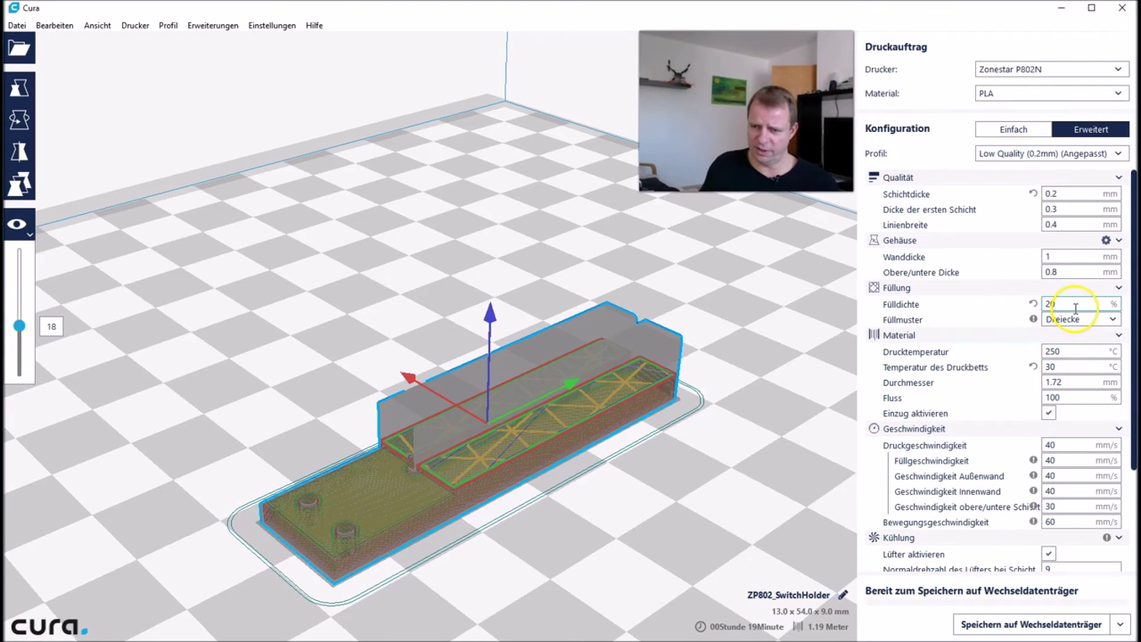
pyautogui.moveTo(895, 309)
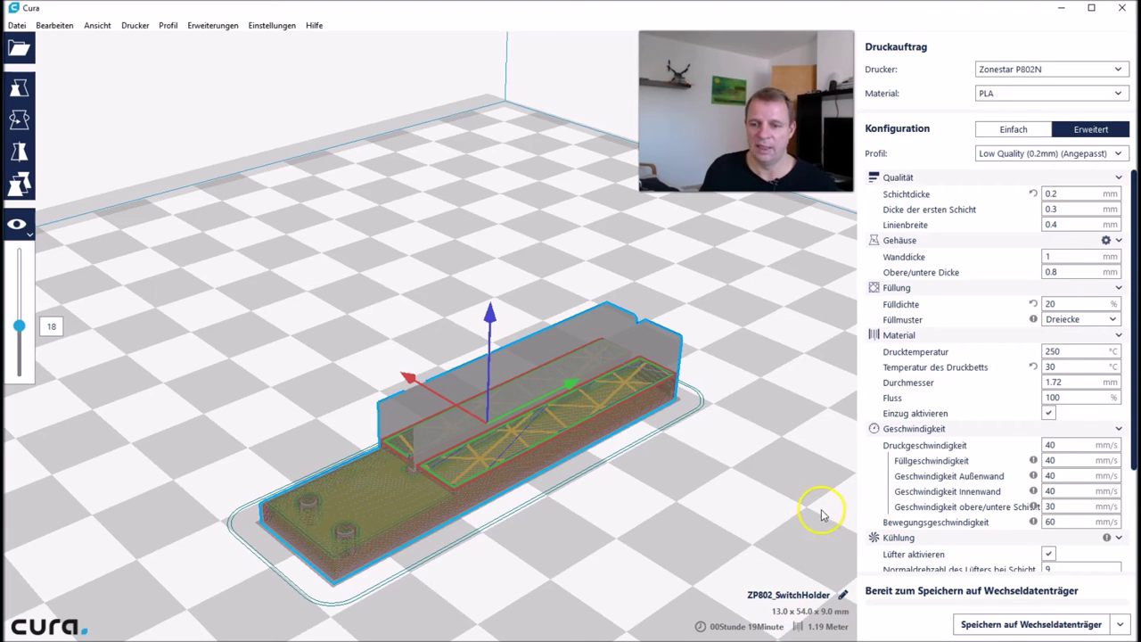
# Save the G-code as ZP802_SwitchHolder.gcode in the 3D-Objekte folder
pyautogui.click(1023, 624)
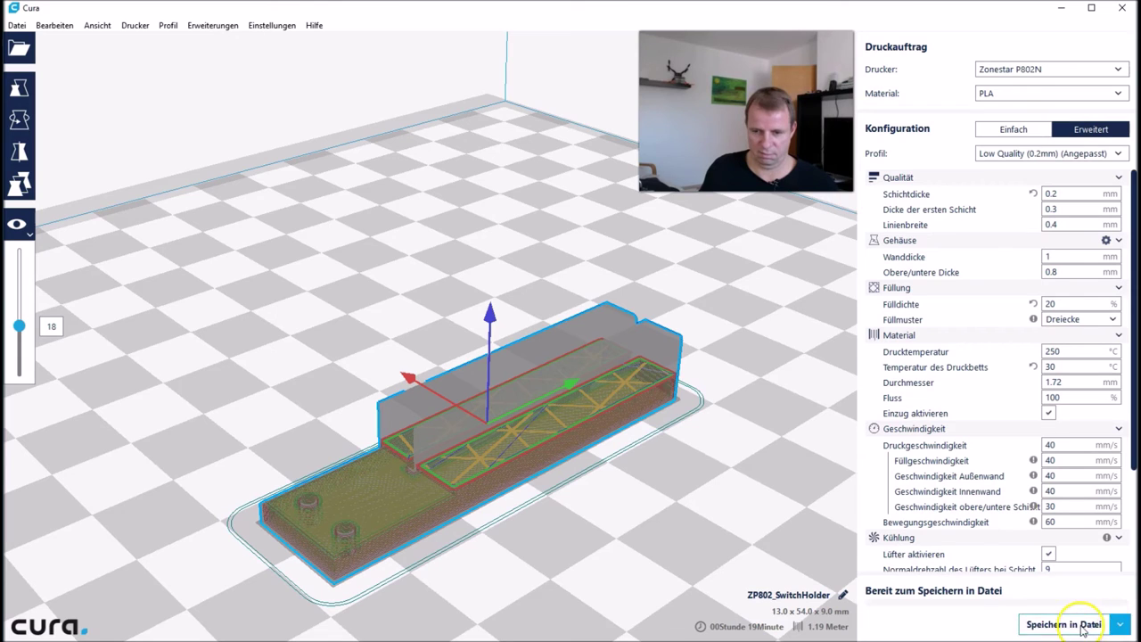
pyautogui.click(1081, 624)
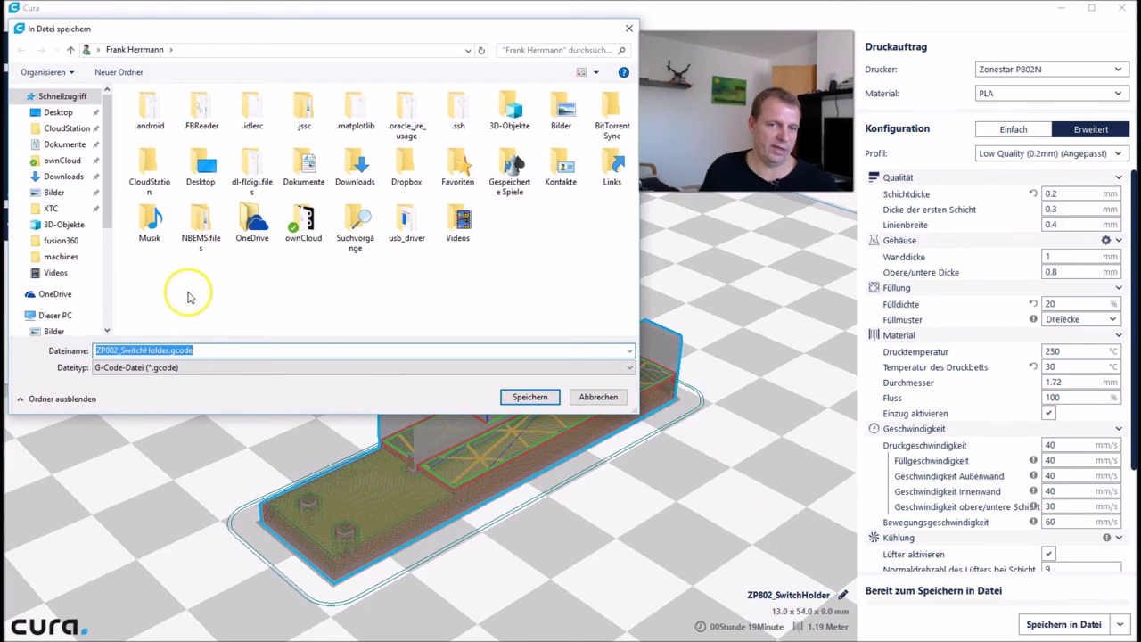
pyautogui.doubleClick(504, 120)
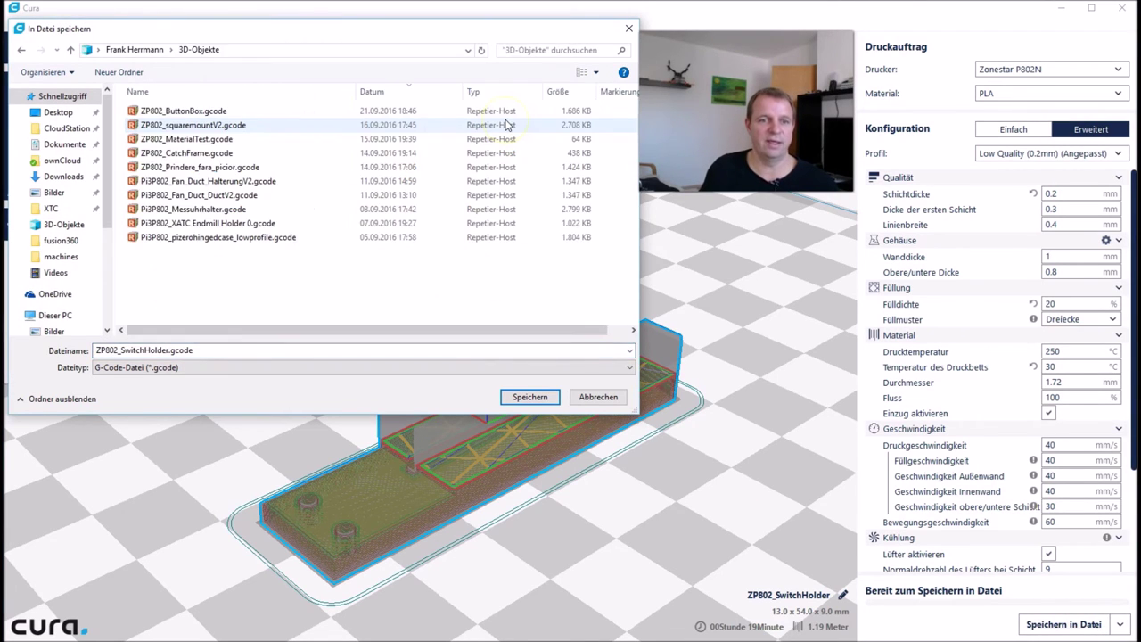
pyautogui.click(250, 351)
pyautogui.click(258, 354)
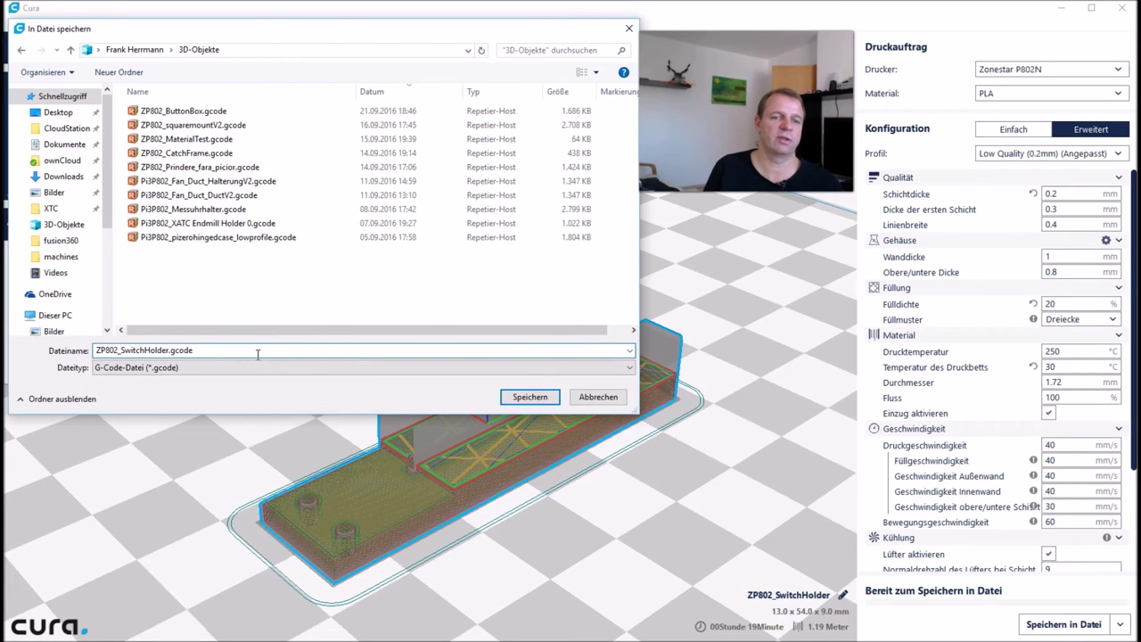
pyautogui.press('Return')
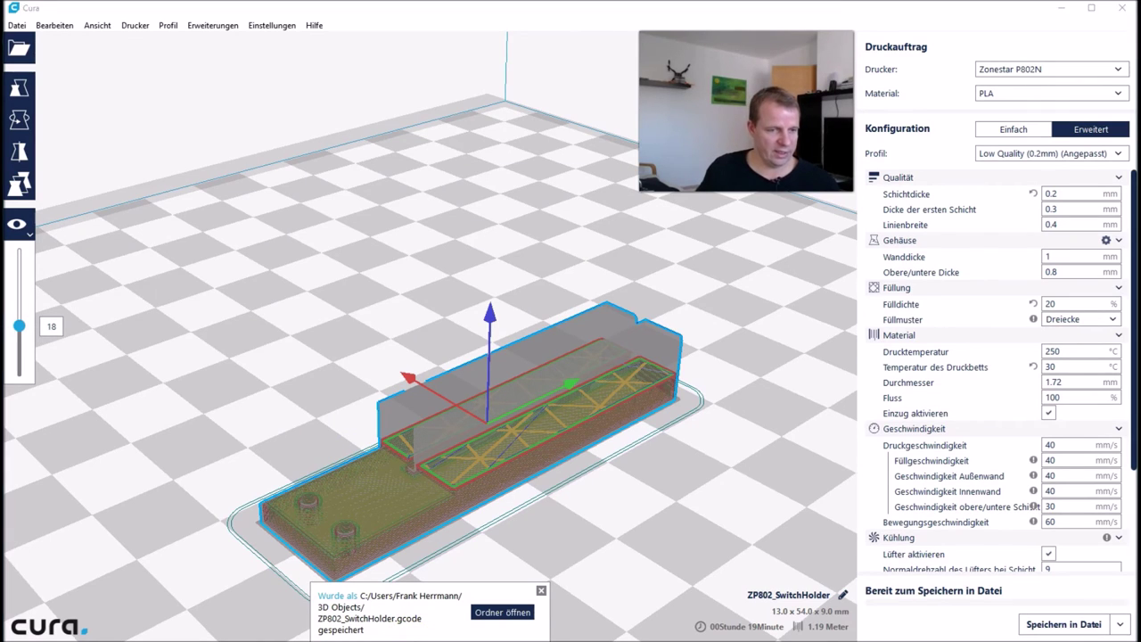
pyautogui.hotkey('alt', 'Tab')
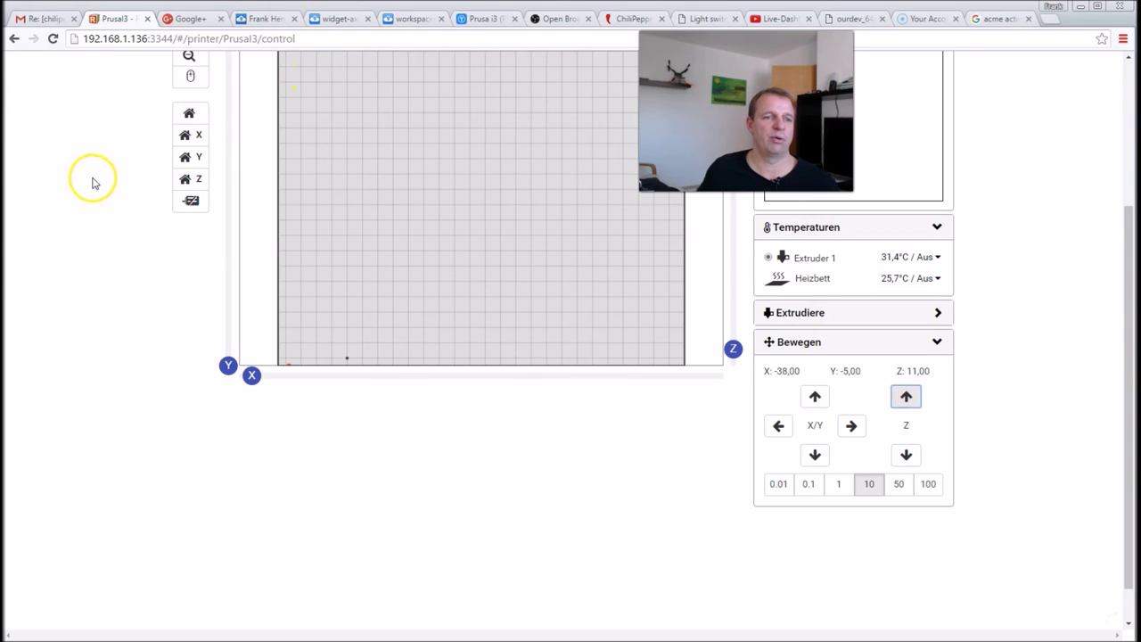
# Show the printer's saved G-code files, starting then cancelling a new file group
pyautogui.scroll(5, 86, 214)
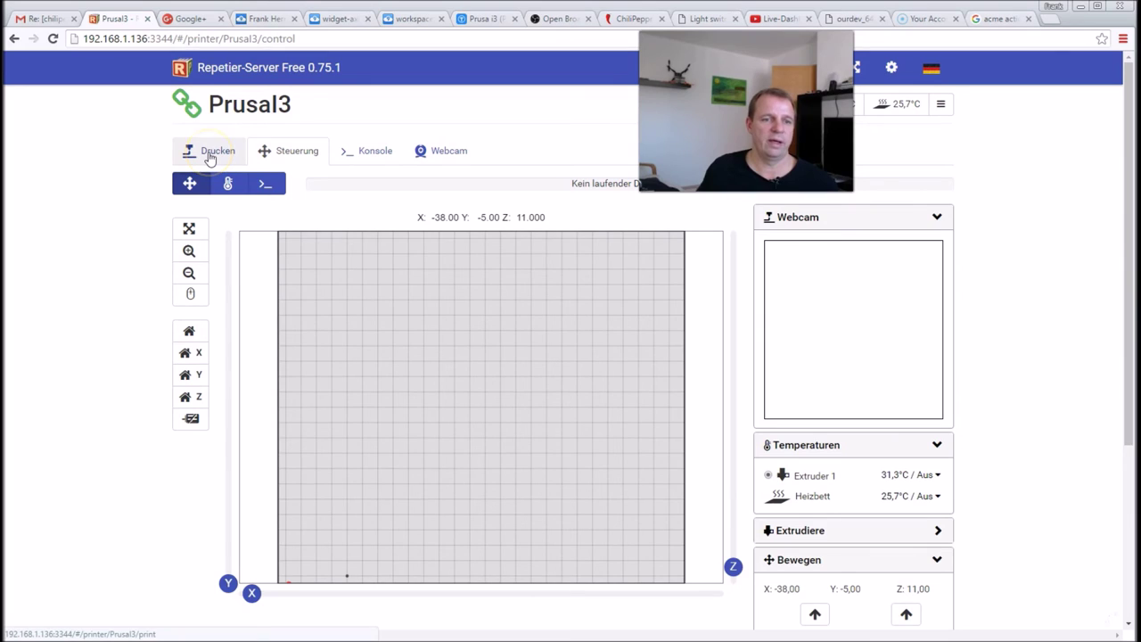
pyautogui.click(210, 157)
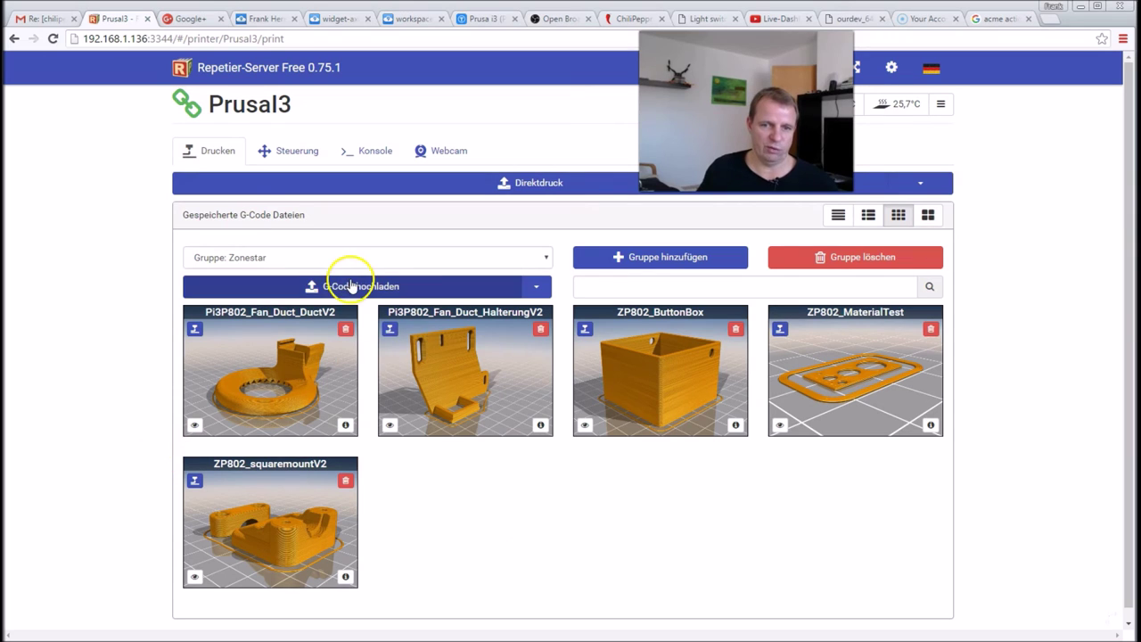
pyautogui.click(646, 259)
pyautogui.click(532, 157)
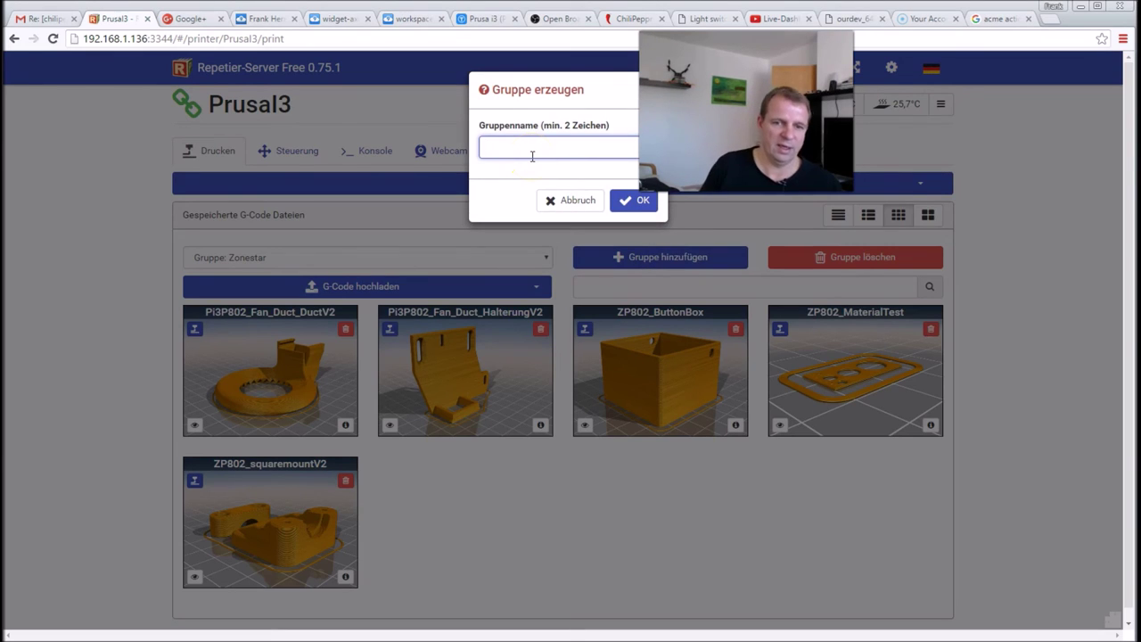
pyautogui.click(558, 200)
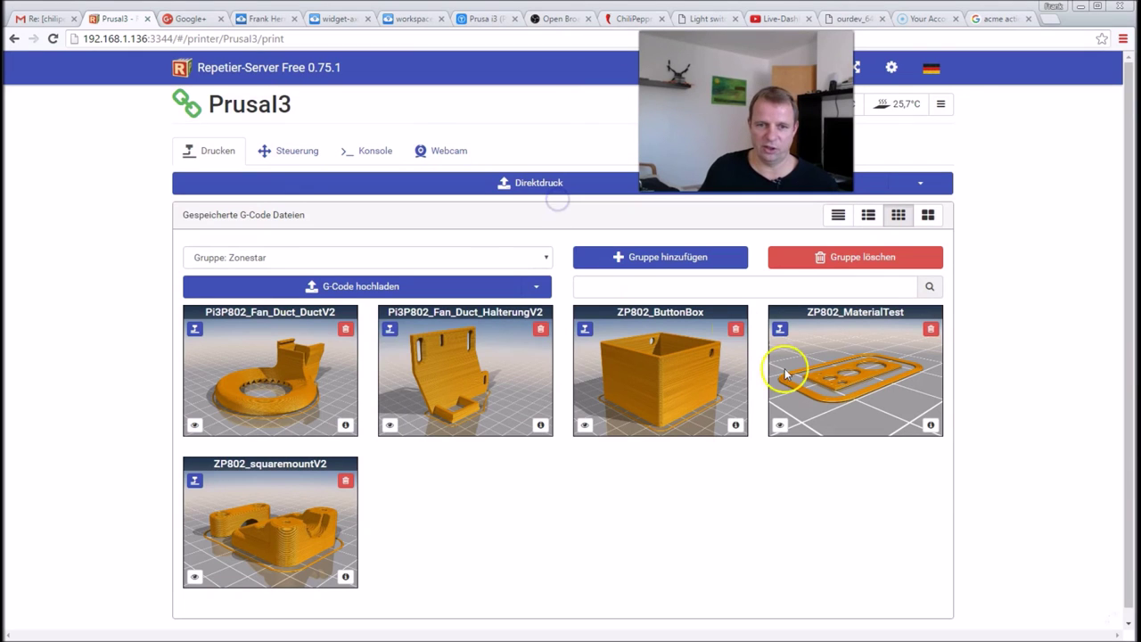
# Filter the saved G-code list to the CNC3040 group
pyautogui.click(466, 258)
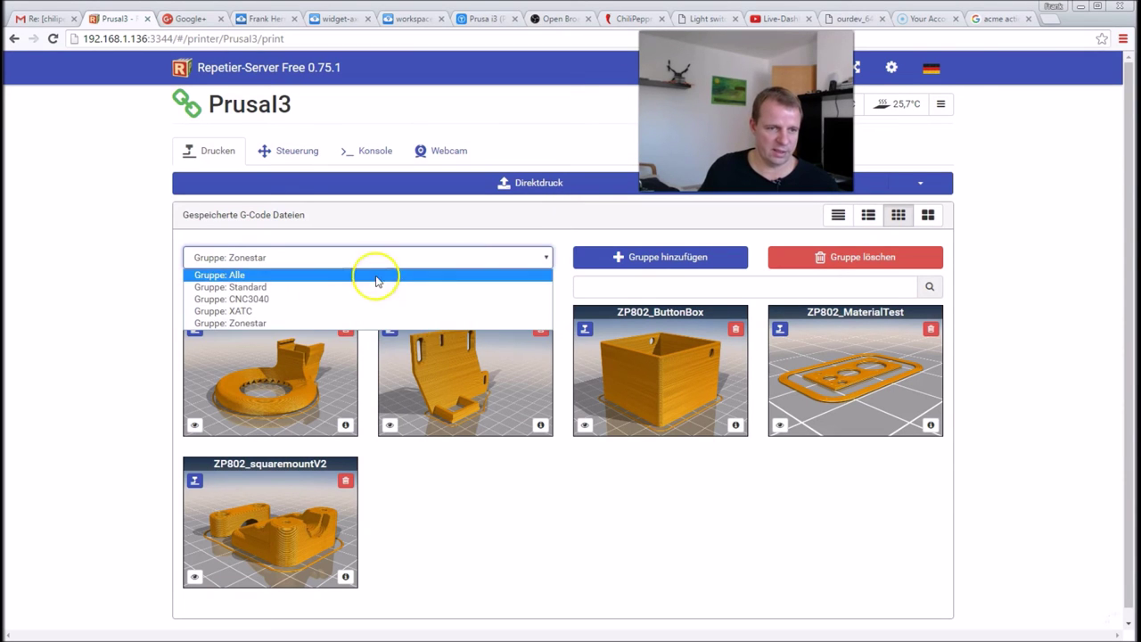
pyautogui.click(287, 300)
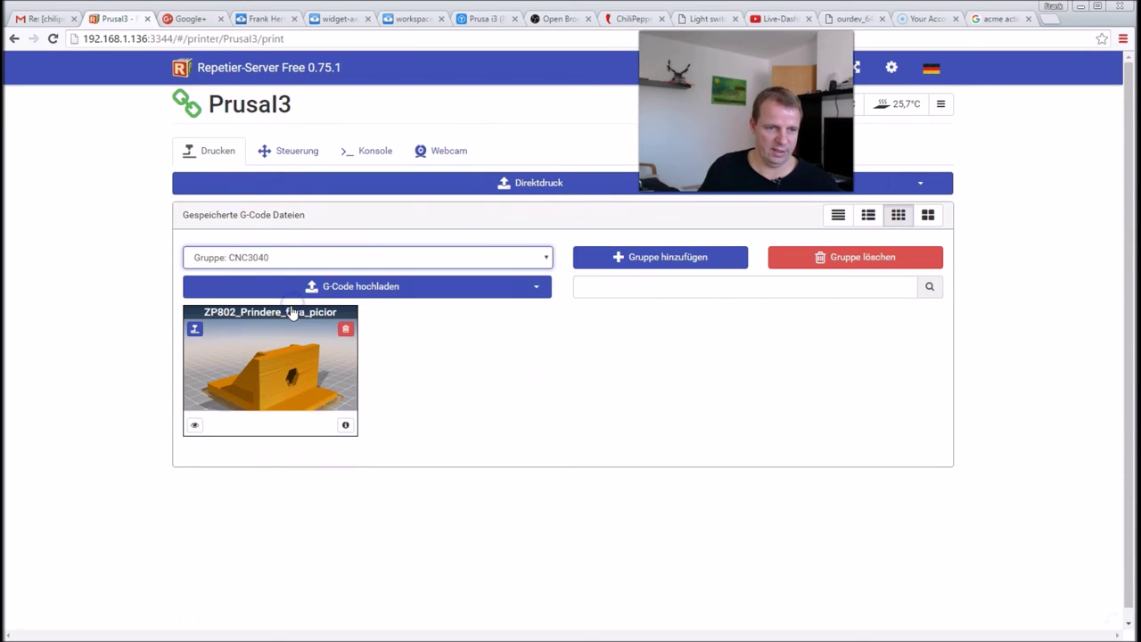
pyautogui.click(278, 258)
pyautogui.click(280, 258)
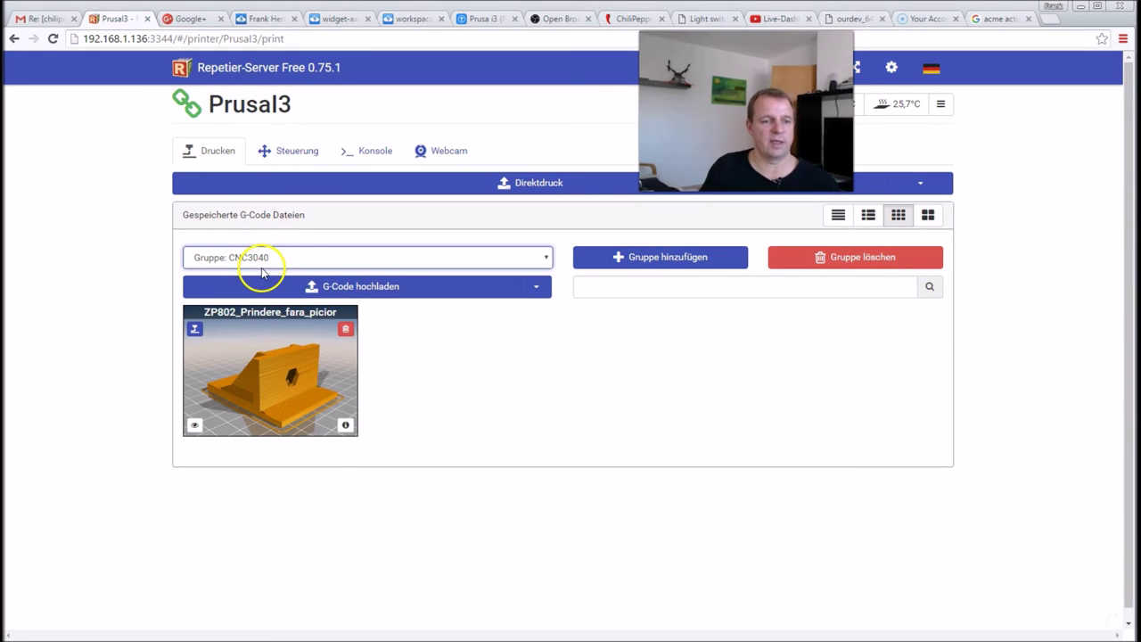
# Upload ZP802_SwitchHolder.gcode into the CNC3040 group and open its preview page
pyautogui.click(393, 294)
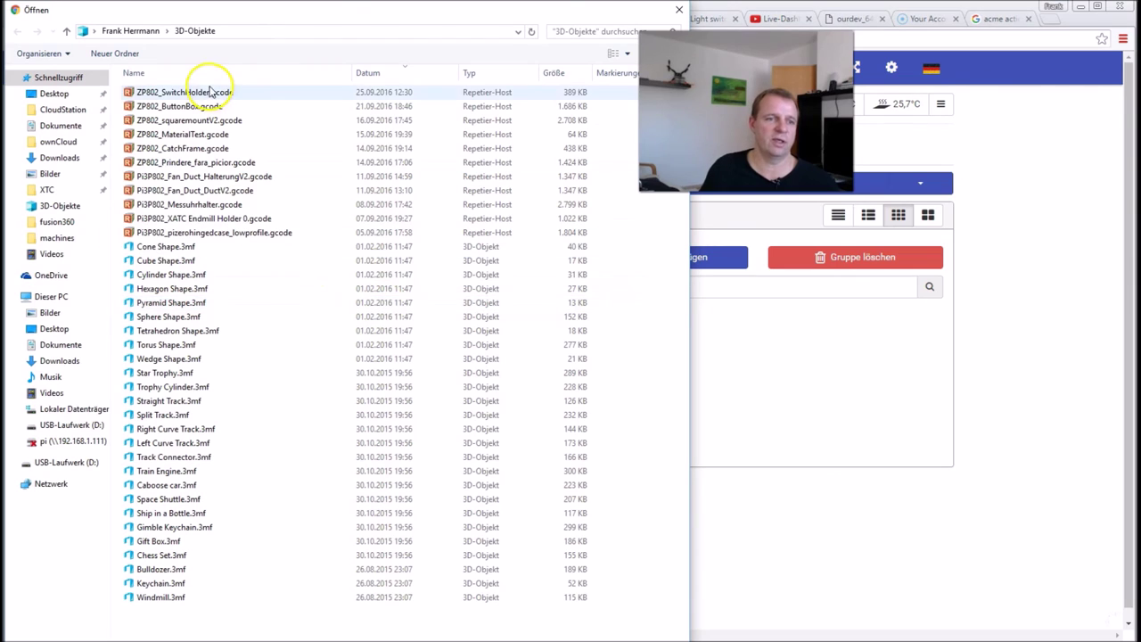
pyautogui.doubleClick(212, 97)
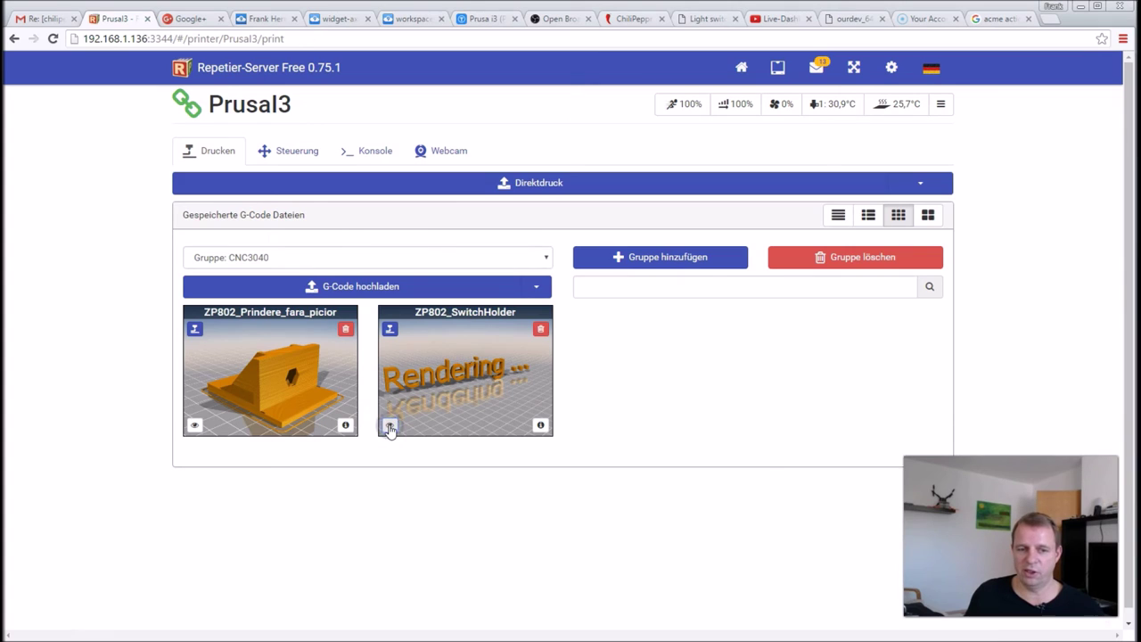
pyautogui.click(390, 428)
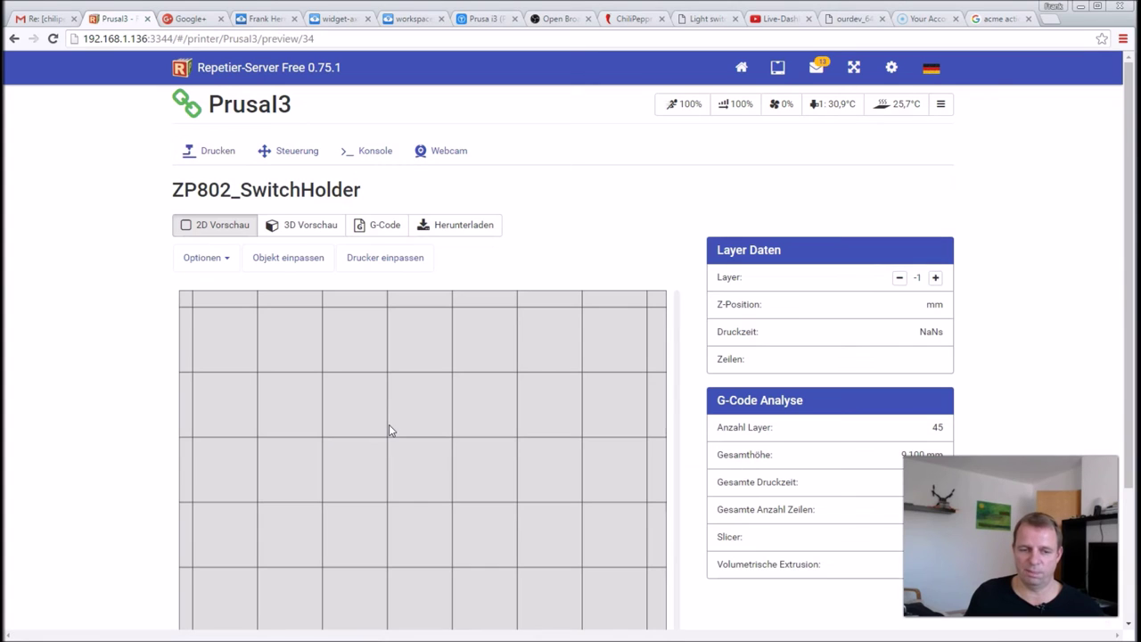
# Scroll through the raw G-code of ZP802_SwitchHolder in the G-Code tab
pyautogui.click(378, 234)
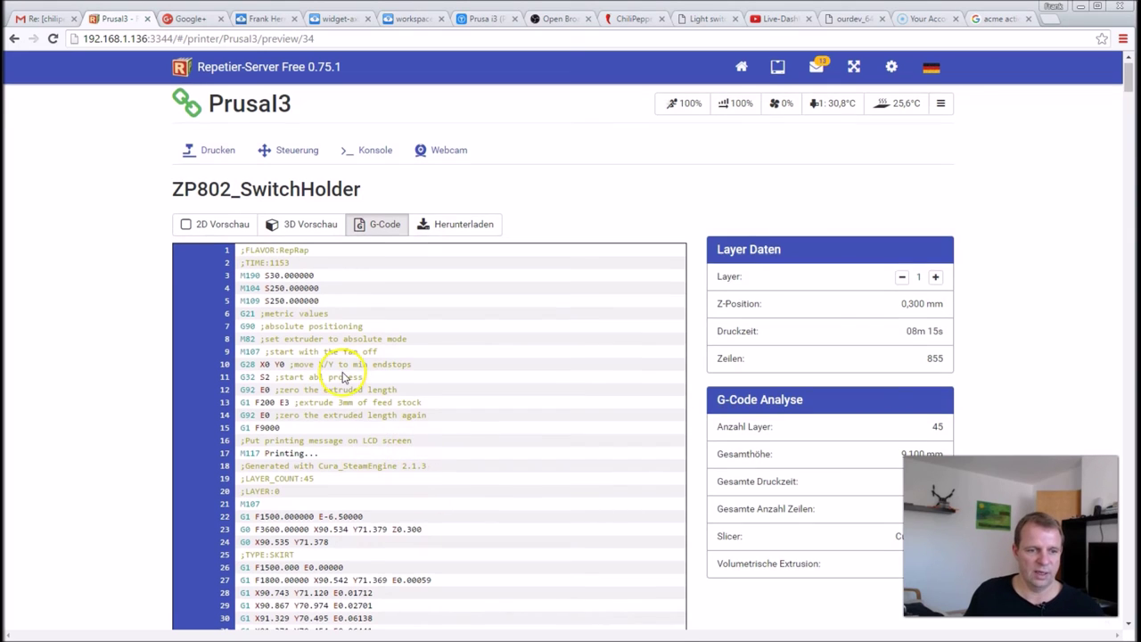
pyautogui.scroll(-3, 346, 375)
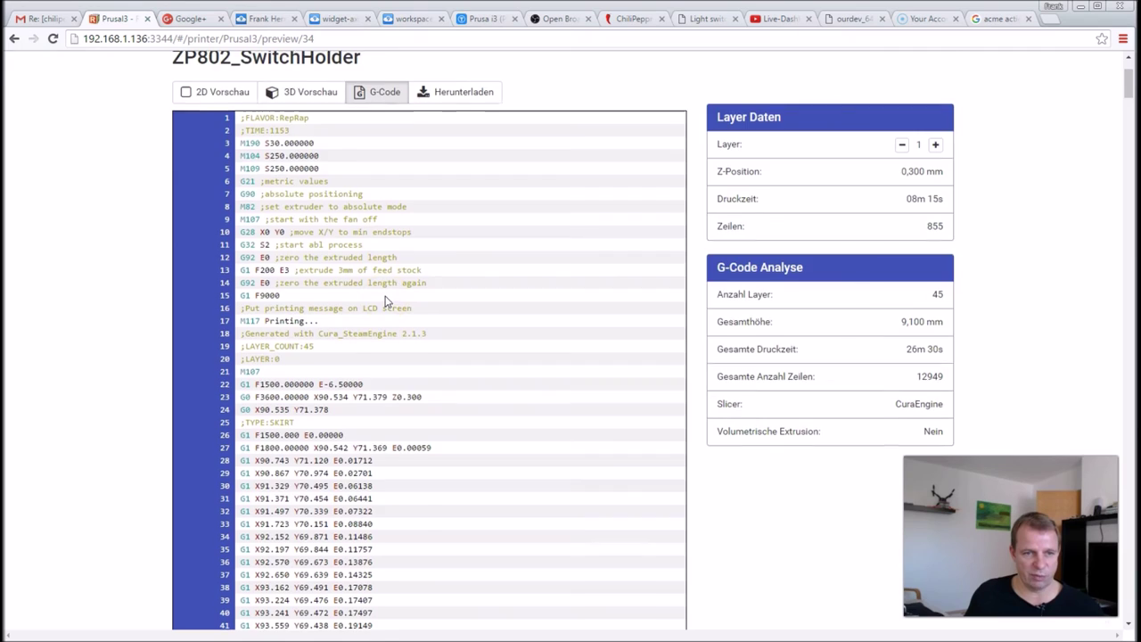
pyautogui.scroll(2, 386, 301)
# Check the 3D preview, then show the first layer in the 2D preview
pyautogui.click(304, 235)
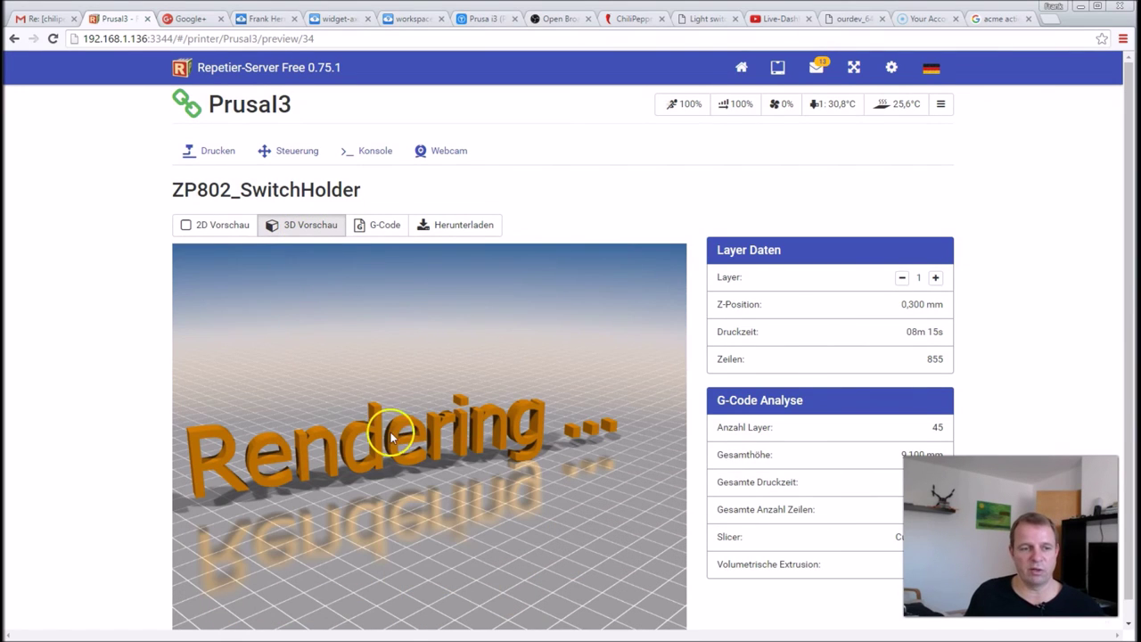
pyautogui.click(209, 226)
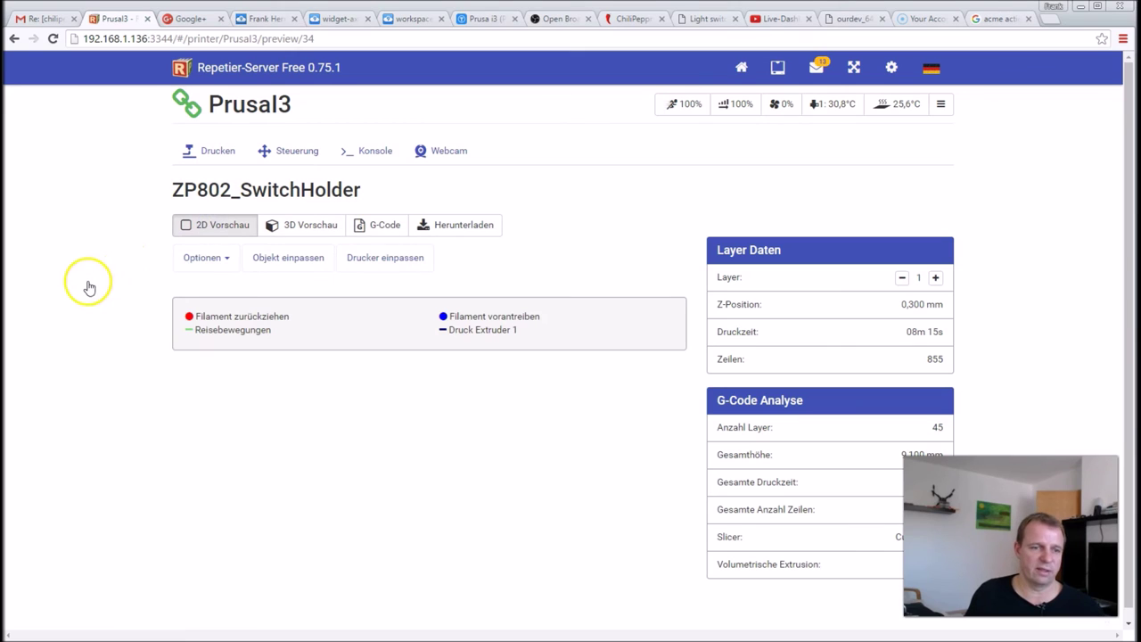
pyautogui.scroll(-3, 88, 286)
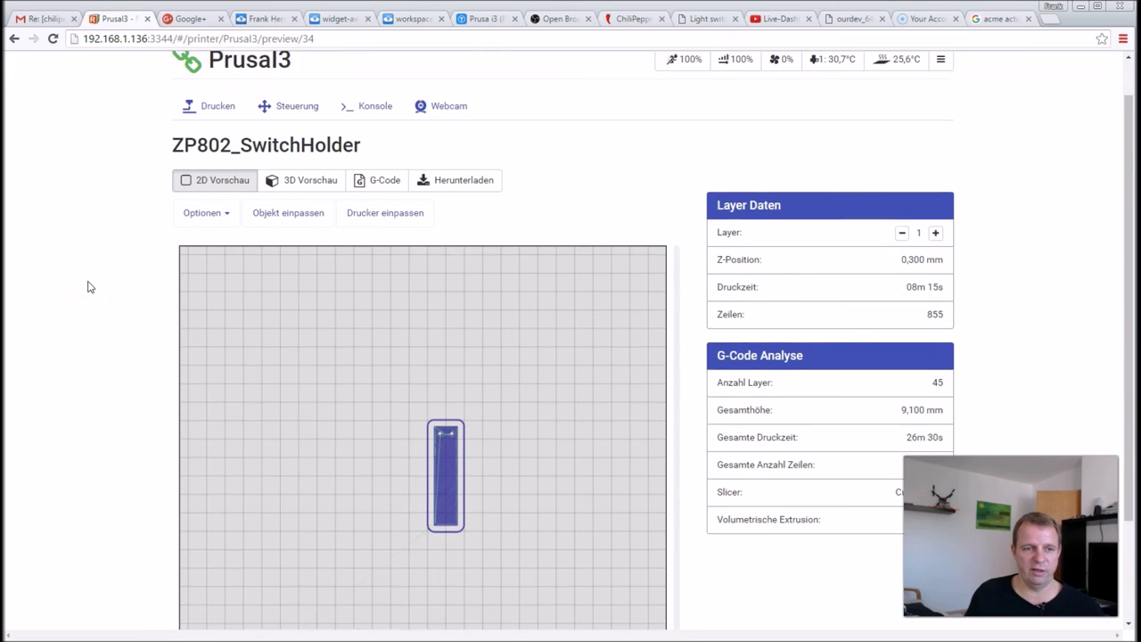
pyautogui.click(282, 211)
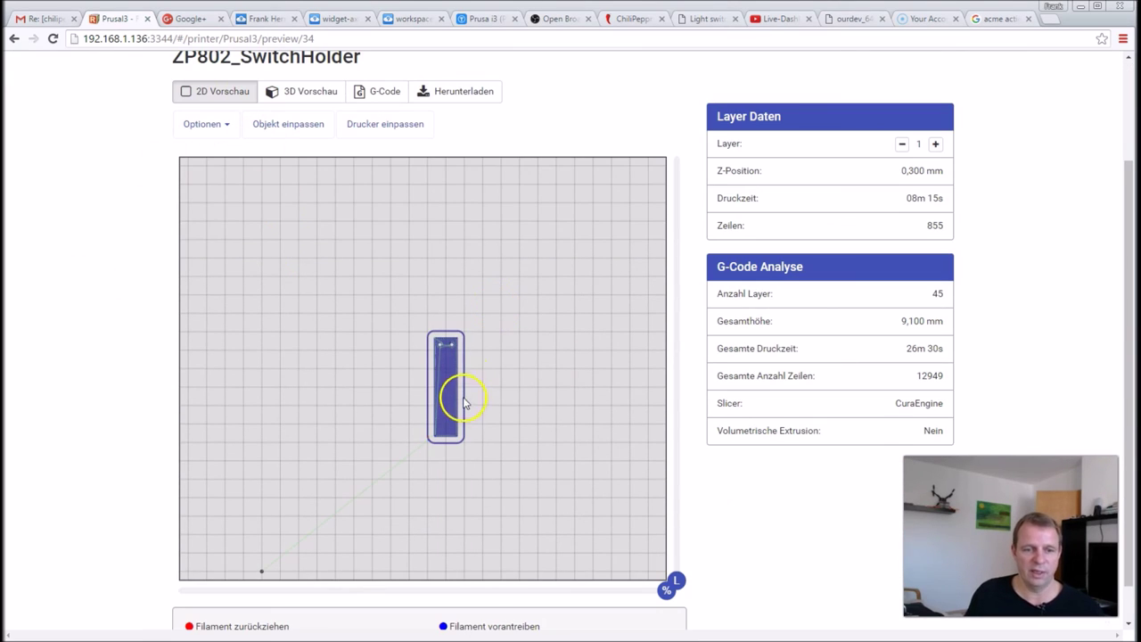